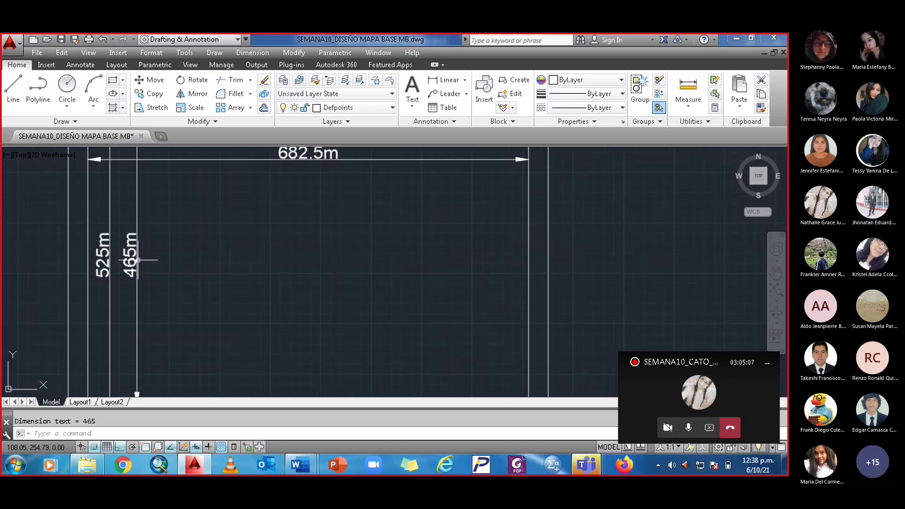
- Add a linear dimension across the width of the upper frame's outer rectangle, placed just above the inner width dimension
{"action": "scroll", "coordinate": [228, 274], "scroll_direction": "down", "scroll_amount": 5}
{"action": "middle_click_drag", "start_coordinate": [376, 269], "coordinate": [273, 283]}
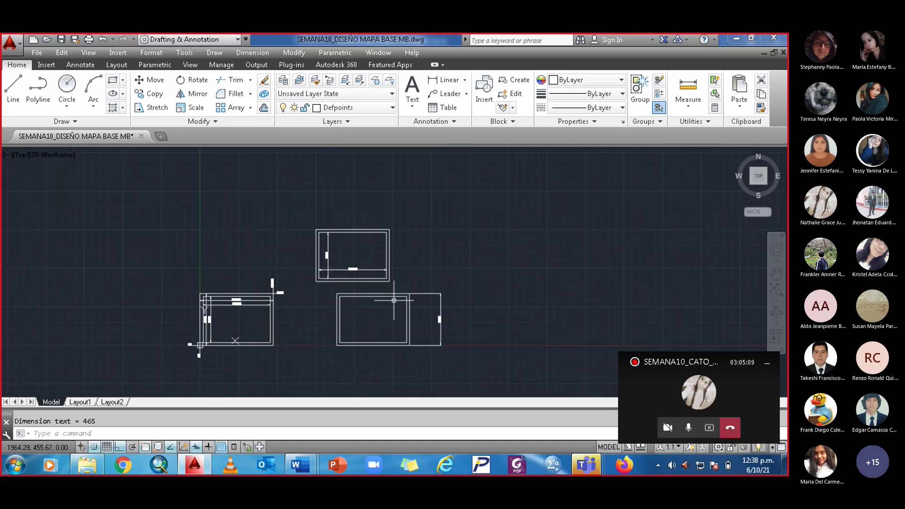
{"action": "scroll", "coordinate": [394, 253], "scroll_direction": "up", "scroll_amount": 2}
{"action": "mouse_move", "coordinate": [394, 253]}
{"action": "middle_mouse_down"}
{"action": "mouse_move", "coordinate": [352, 230]}
{"action": "mouse_move", "coordinate": [356, 225]}
{"action": "middle_mouse_up"}
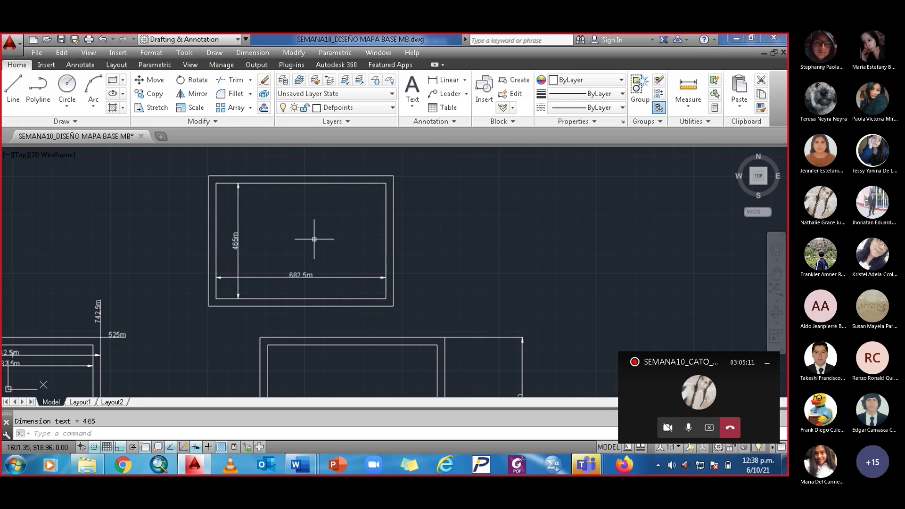
{"action": "left_click", "coordinate": [464, 80]}
{"action": "left_click", "coordinate": [456, 99]}
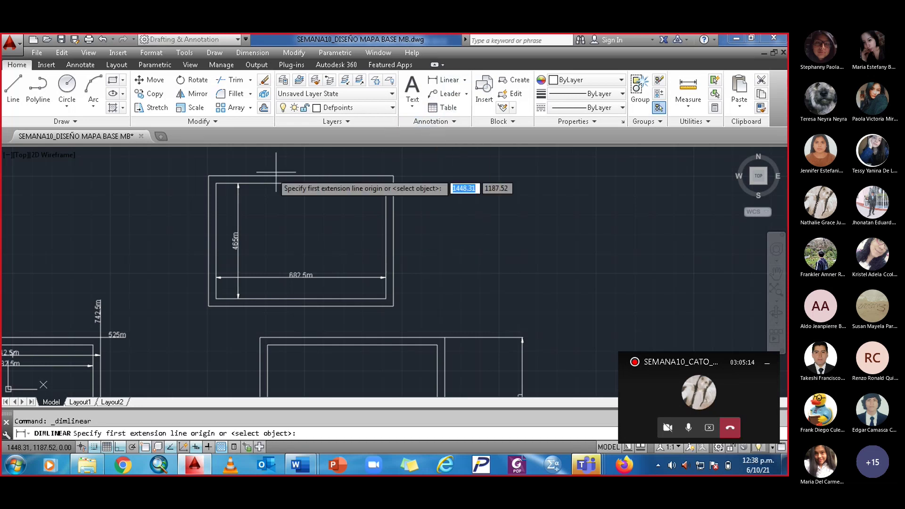
{"action": "left_click", "coordinate": [208, 176]}
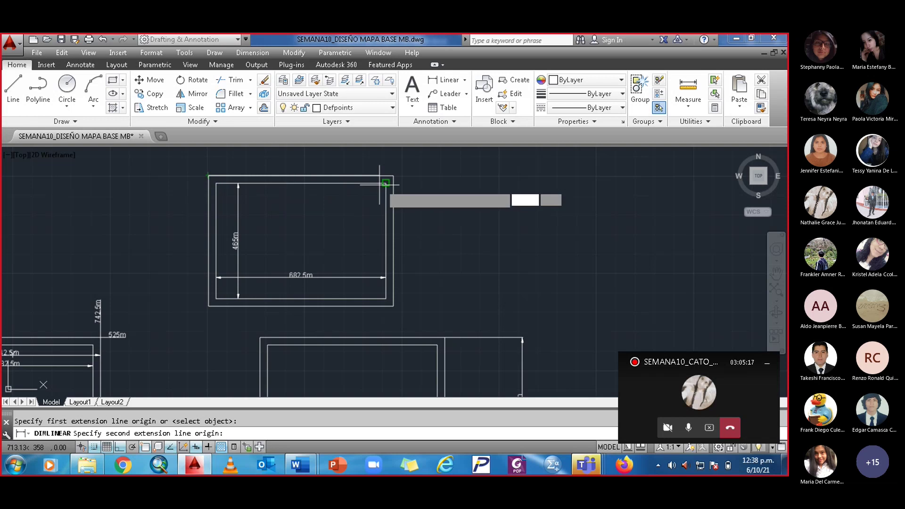
{"action": "left_click", "coordinate": [393, 176]}
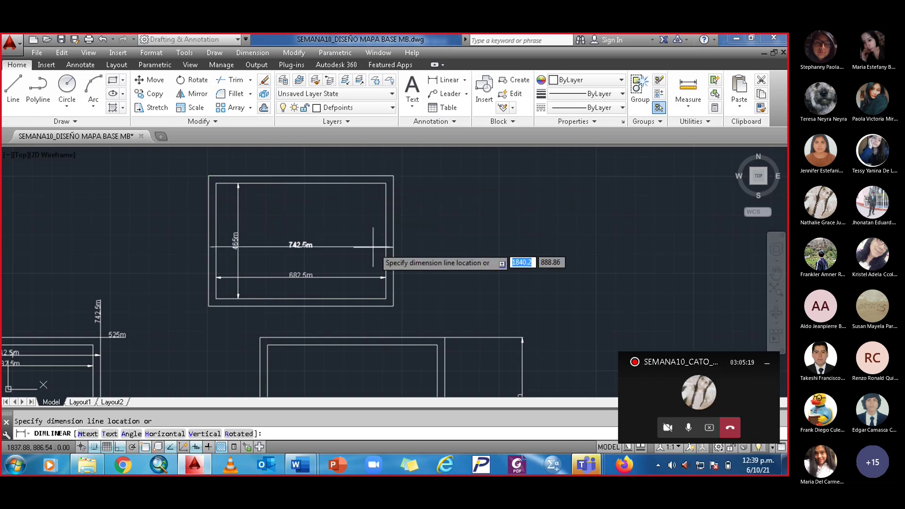
{"action": "scroll", "coordinate": [369, 254], "scroll_direction": "up", "scroll_amount": 2}
{"action": "left_click", "coordinate": [368, 269]}
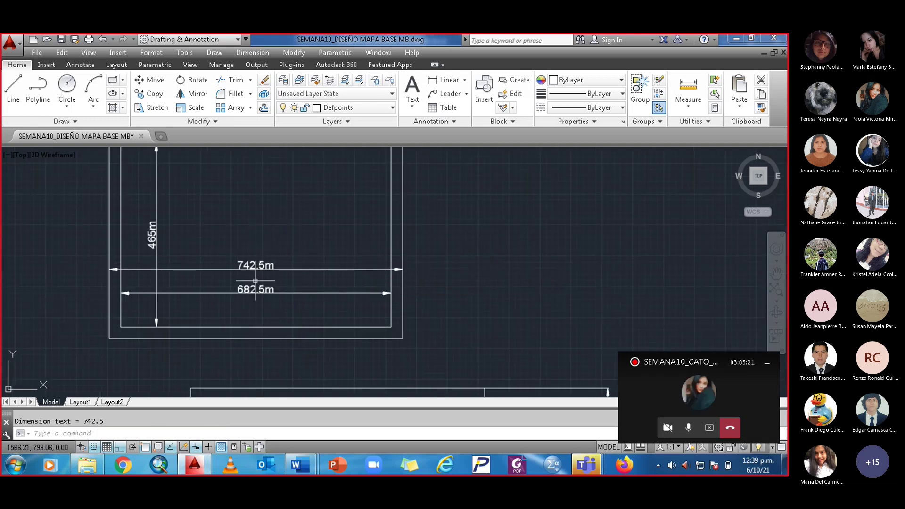
- Try to dimension the outer rectangle's height with a line through the middle of the upper frame, and erase that dimension
{"action": "middle_click_drag", "start_coordinate": [263, 258], "coordinate": [422, 172]}
{"action": "middle_click_drag", "start_coordinate": [162, 295], "coordinate": [315, 236]}
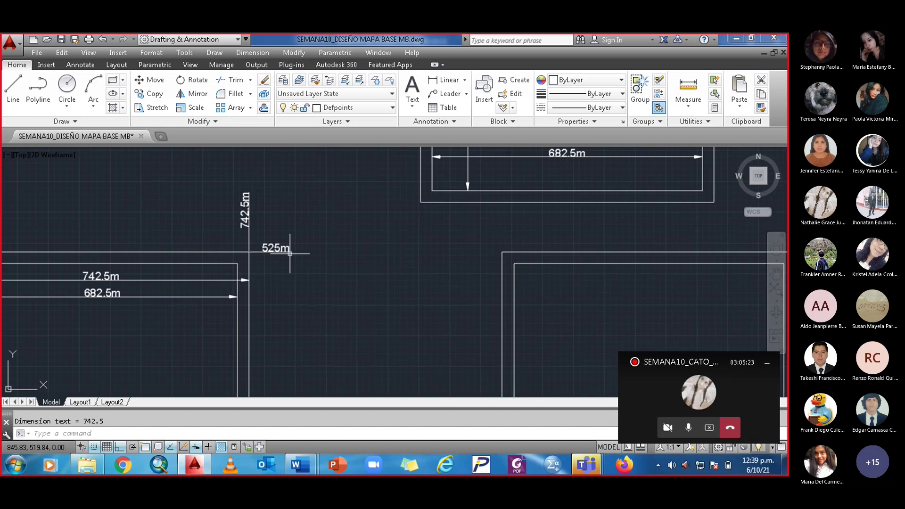
{"action": "scroll", "coordinate": [440, 254], "scroll_direction": "down", "scroll_amount": 3}
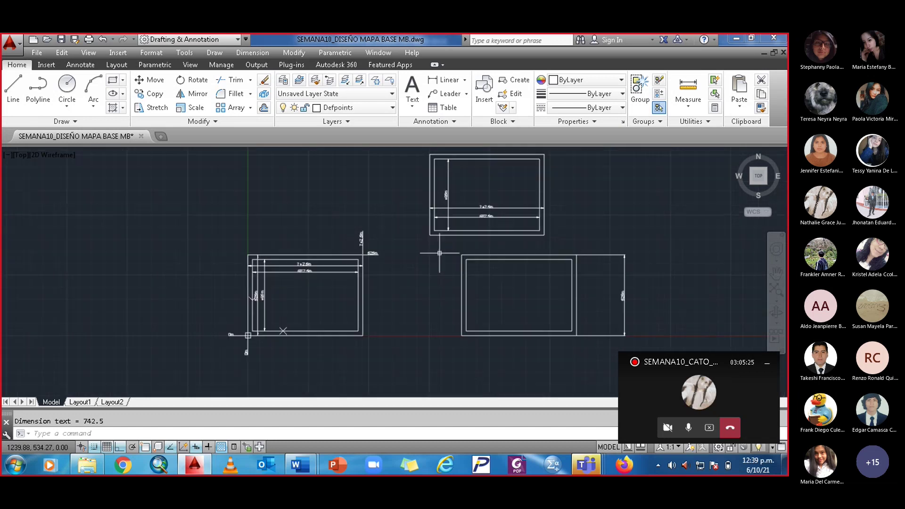
{"action": "mouse_move", "coordinate": [441, 254]}
{"action": "middle_mouse_down"}
{"action": "mouse_move", "coordinate": [416, 262]}
{"action": "mouse_move", "coordinate": [394, 221]}
{"action": "middle_mouse_up"}
{"action": "scroll", "coordinate": [394, 221], "scroll_direction": "up", "scroll_amount": 2}
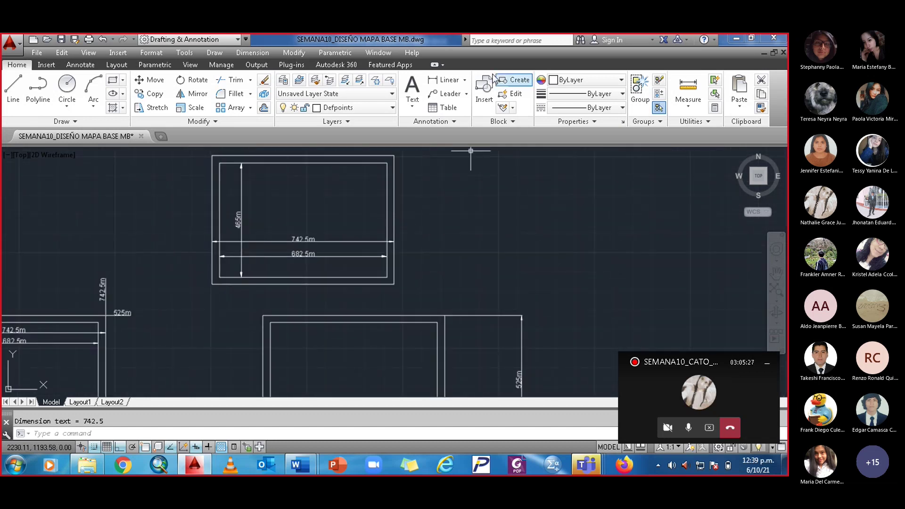
{"action": "left_click", "coordinate": [464, 80]}
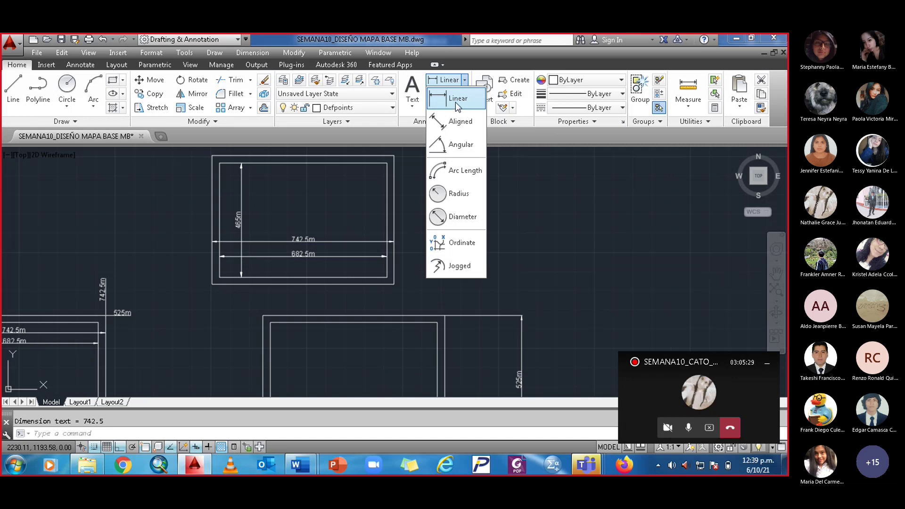
{"action": "left_click", "coordinate": [459, 97]}
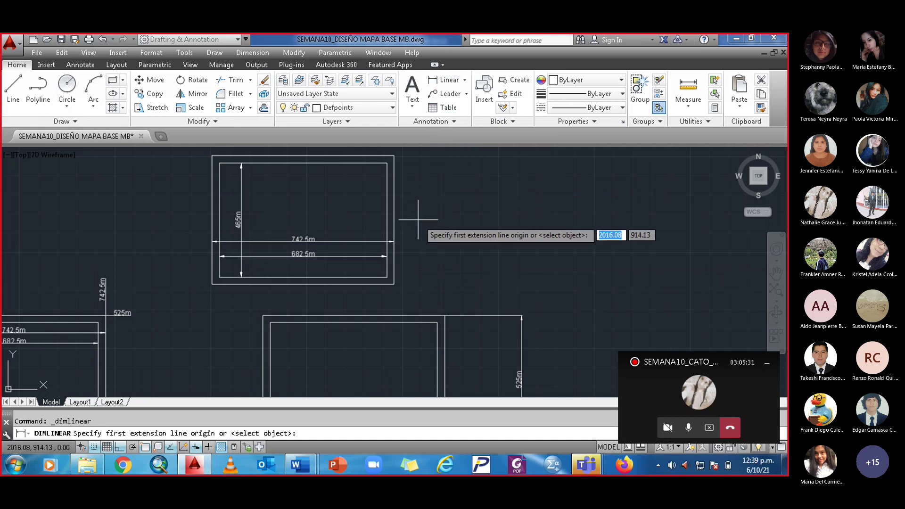
{"action": "left_click", "coordinate": [394, 155]}
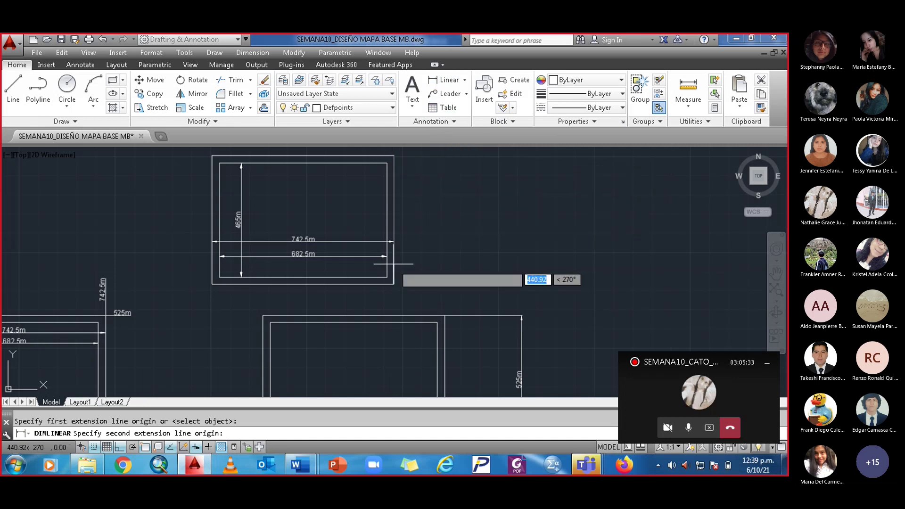
{"action": "left_click", "coordinate": [393, 284]}
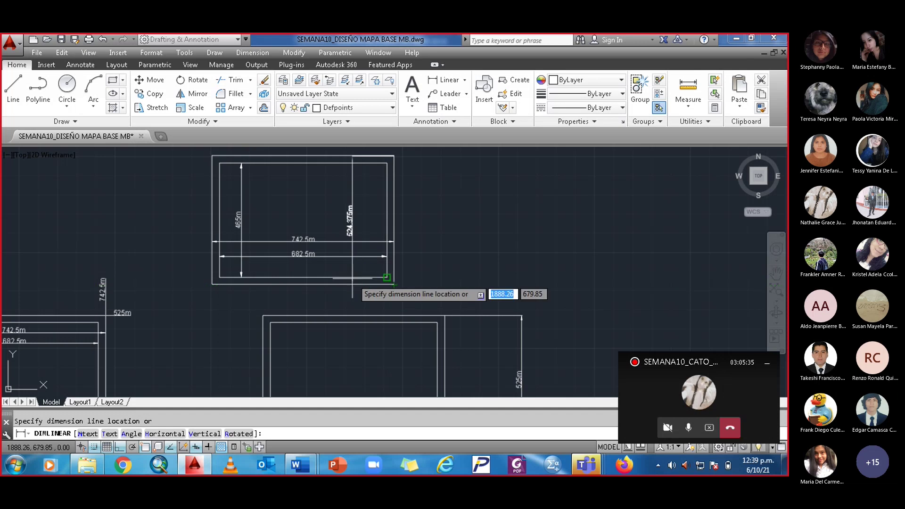
{"action": "left_click", "coordinate": [303, 284]}
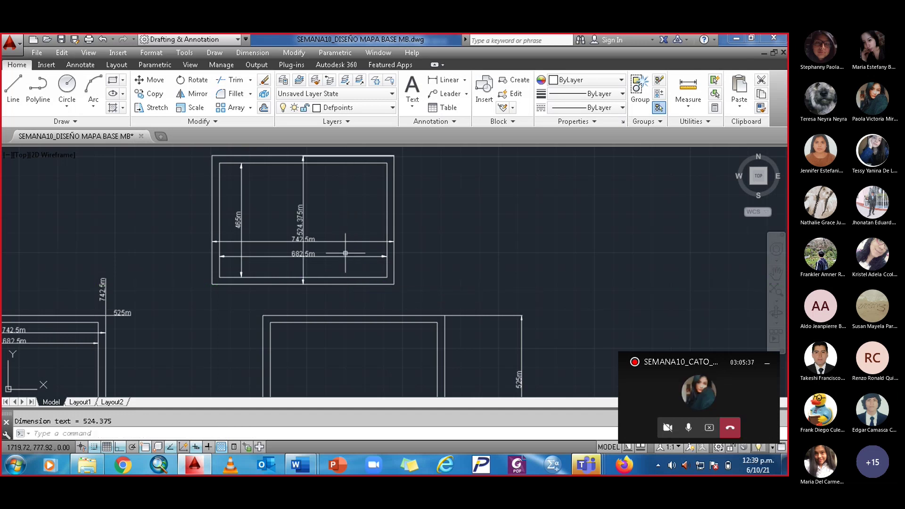
{"action": "left_click", "coordinate": [304, 193]}
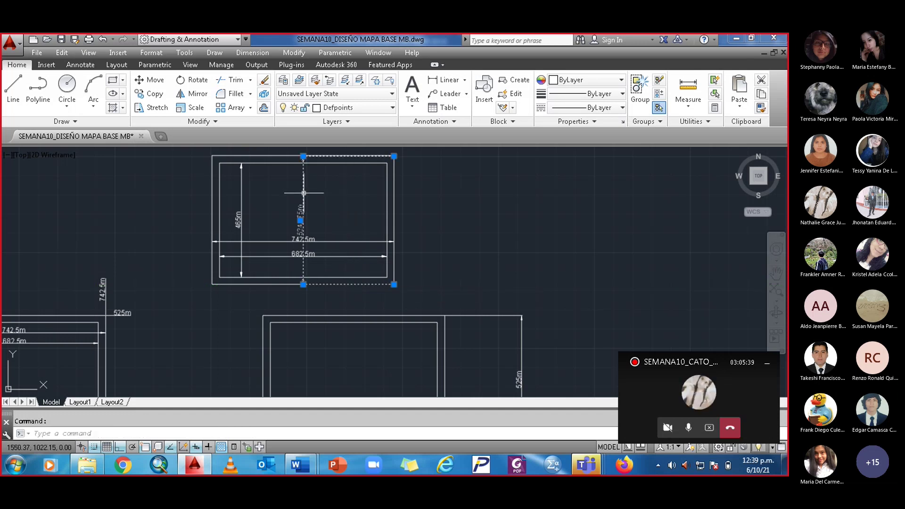
{"action": "key", "text": "Delete"}
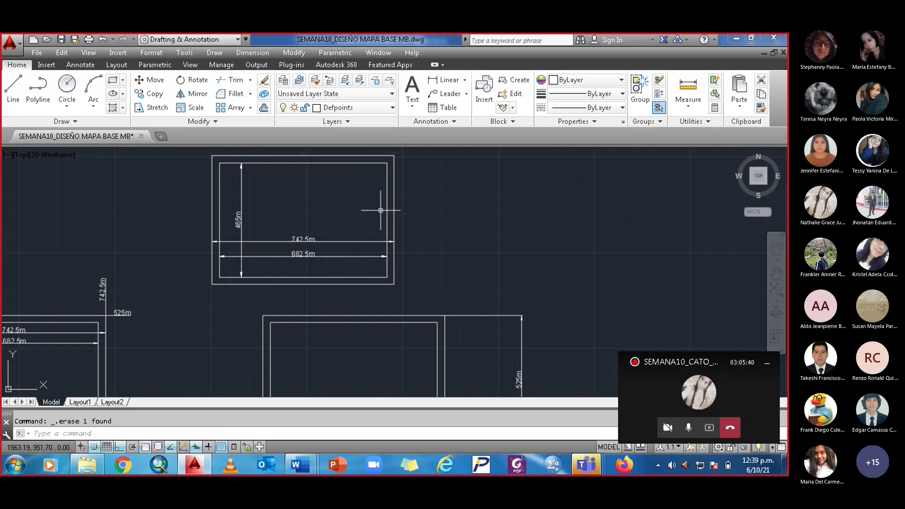
- Add a linear dimension for the upper frame's outer height, from the outer rectangle's upper right corner to its lower right corner
{"action": "left_click", "coordinate": [466, 80]}
{"action": "left_click", "coordinate": [457, 98]}
{"action": "scroll", "coordinate": [396, 185], "scroll_direction": "up", "scroll_amount": 2}
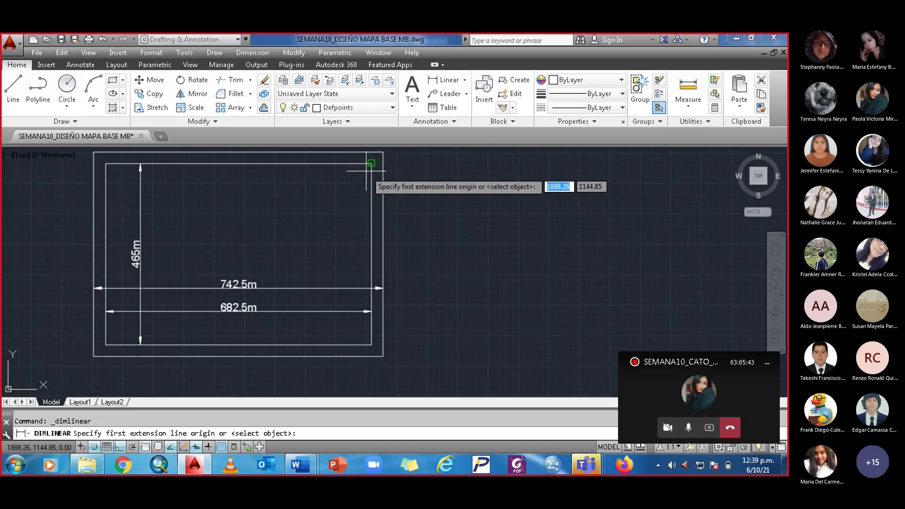
{"action": "scroll", "coordinate": [365, 189], "scroll_direction": "up", "scroll_amount": 2}
{"action": "middle_click_drag", "start_coordinate": [361, 194], "coordinate": [333, 216]}
{"action": "scroll", "coordinate": [347, 198], "scroll_direction": "up", "scroll_amount": 2}
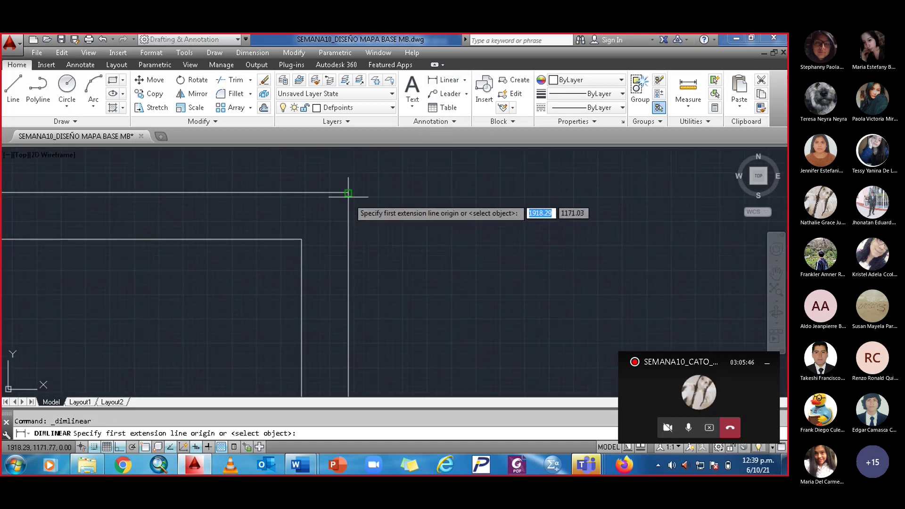
{"action": "scroll", "coordinate": [348, 193], "scroll_direction": "up", "scroll_amount": 3}
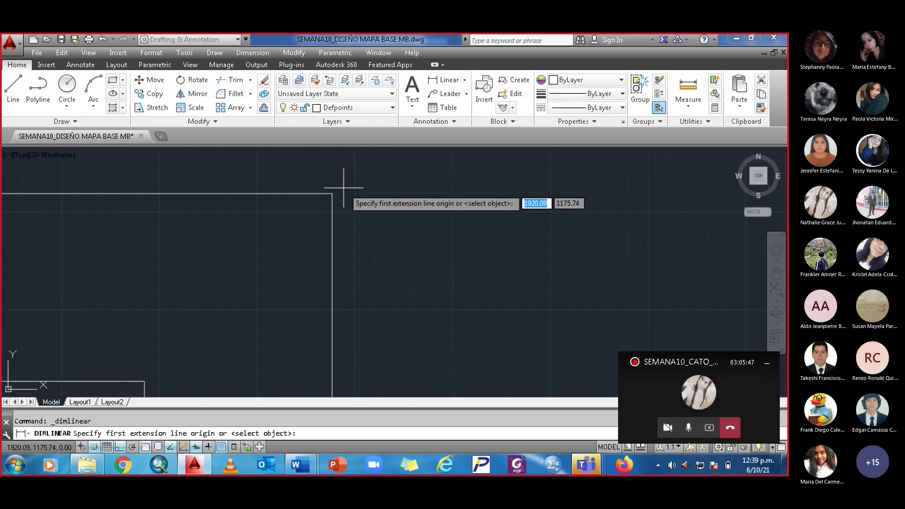
{"action": "left_click", "coordinate": [332, 193]}
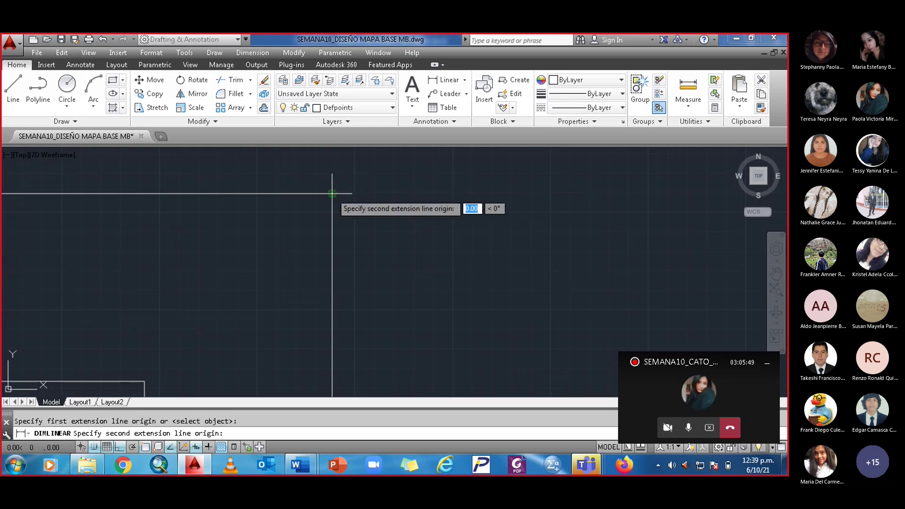
{"action": "scroll", "coordinate": [325, 226], "scroll_direction": "down", "scroll_amount": 2}
{"action": "scroll", "coordinate": [315, 250], "scroll_direction": "up", "scroll_amount": 3}
{"action": "scroll", "coordinate": [303, 268], "scroll_direction": "down", "scroll_amount": 4}
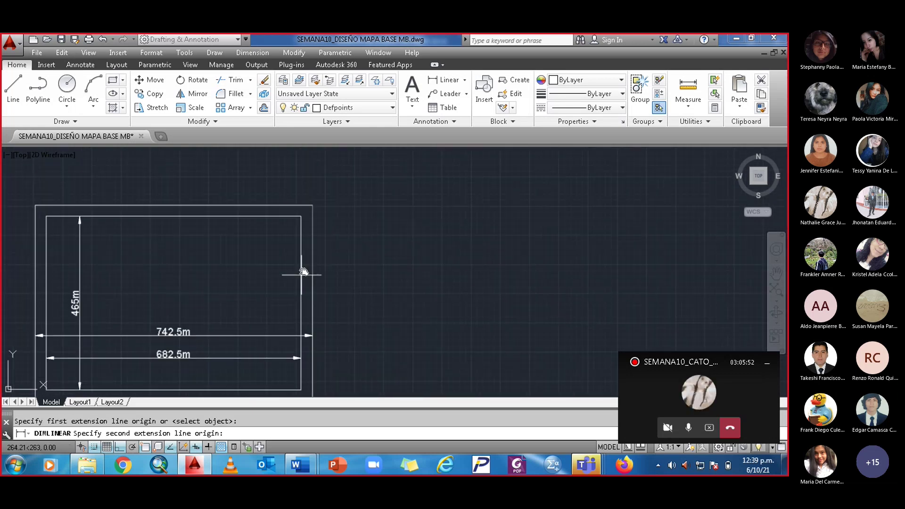
{"action": "scroll", "coordinate": [313, 294], "scroll_direction": "up", "scroll_amount": 5}
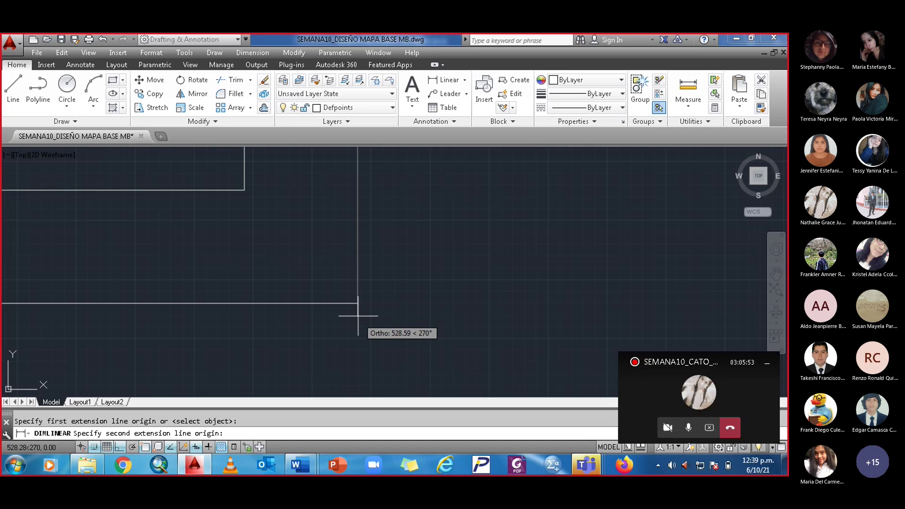
{"action": "left_click", "coordinate": [358, 303]}
{"action": "scroll", "coordinate": [358, 302], "scroll_direction": "down", "scroll_amount": 3}
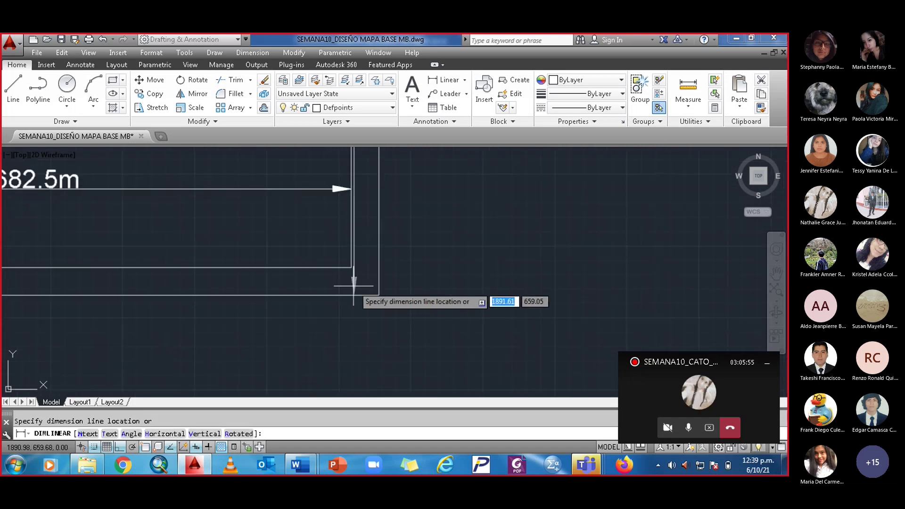
{"action": "scroll", "coordinate": [294, 267], "scroll_direction": "down", "scroll_amount": 2}
{"action": "middle_click_drag", "start_coordinate": [290, 269], "coordinate": [285, 301]}
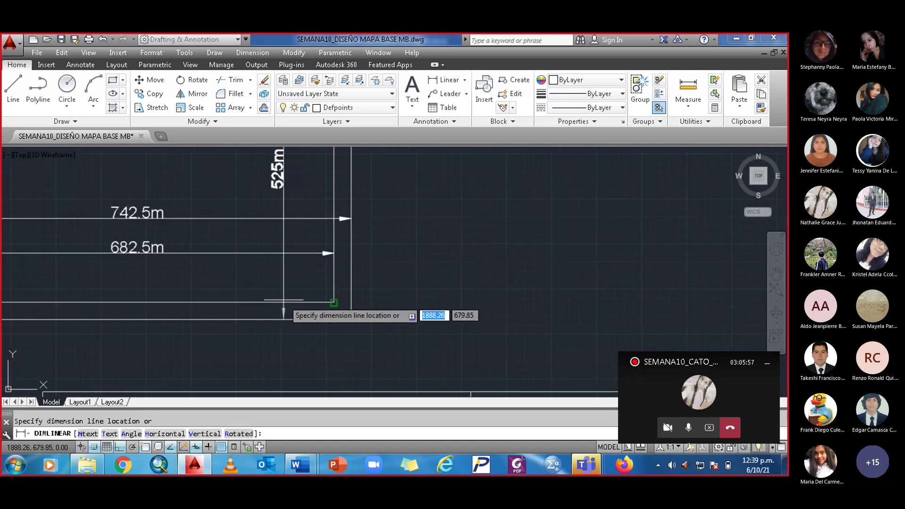
{"action": "left_click", "coordinate": [283, 300]}
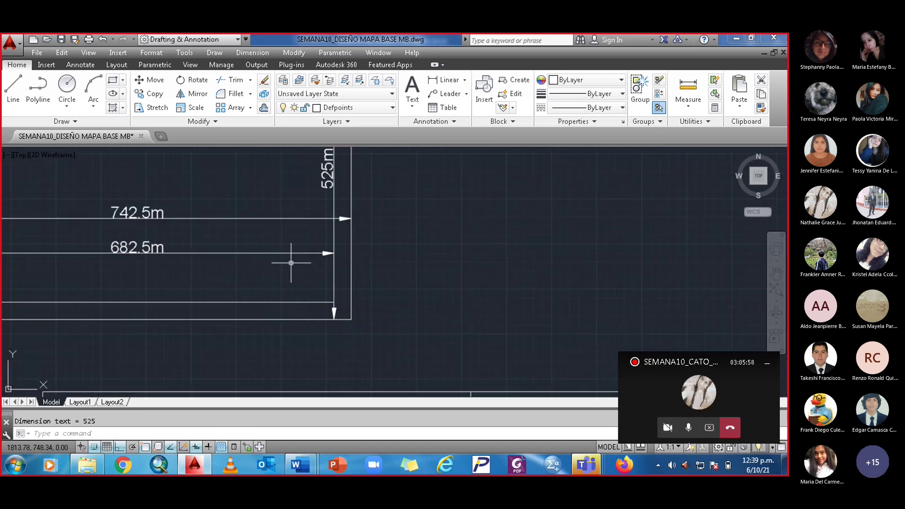
- Move the outer height dimension inward, clear of the inner rectangle's right edge
{"action": "scroll", "coordinate": [332, 265], "scroll_direction": "down", "scroll_amount": 2}
{"action": "left_click", "coordinate": [338, 258]}
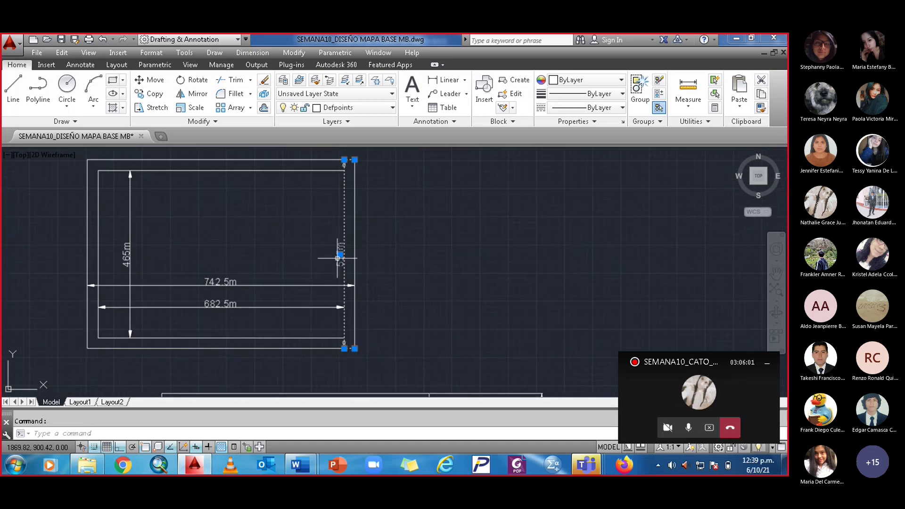
{"action": "left_click", "coordinate": [339, 254]}
{"action": "left_click", "coordinate": [316, 254]}
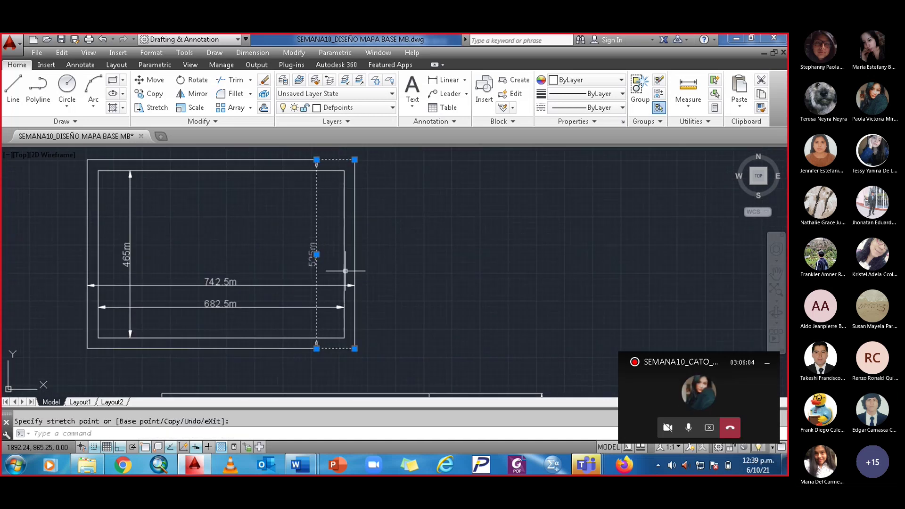
{"action": "key", "text": "Escape"}
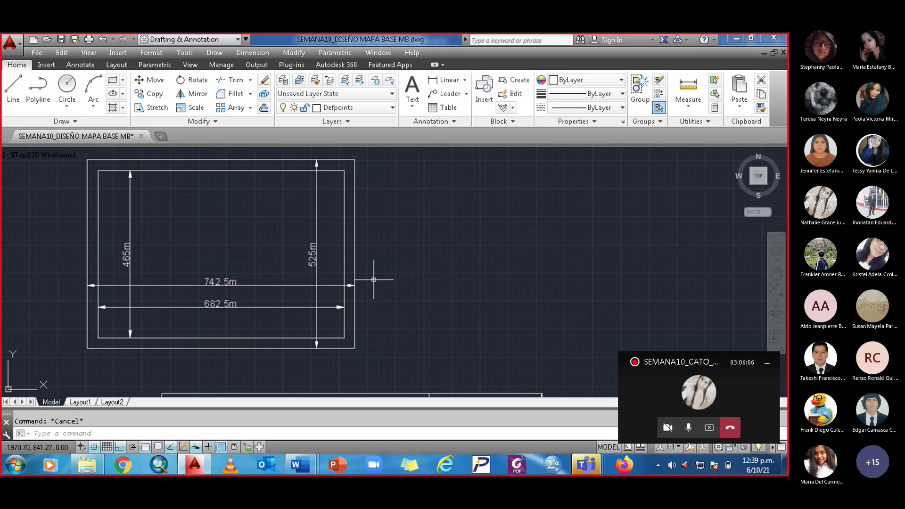
- Examine the three frames and compare the dimensions of the upper frame with those of the lower left frame
{"action": "scroll", "coordinate": [314, 271], "scroll_direction": "down", "scroll_amount": 2}
{"action": "scroll", "coordinate": [308, 273], "scroll_direction": "down", "scroll_amount": 3}
{"action": "middle_click_drag", "start_coordinate": [304, 273], "coordinate": [429, 199]}
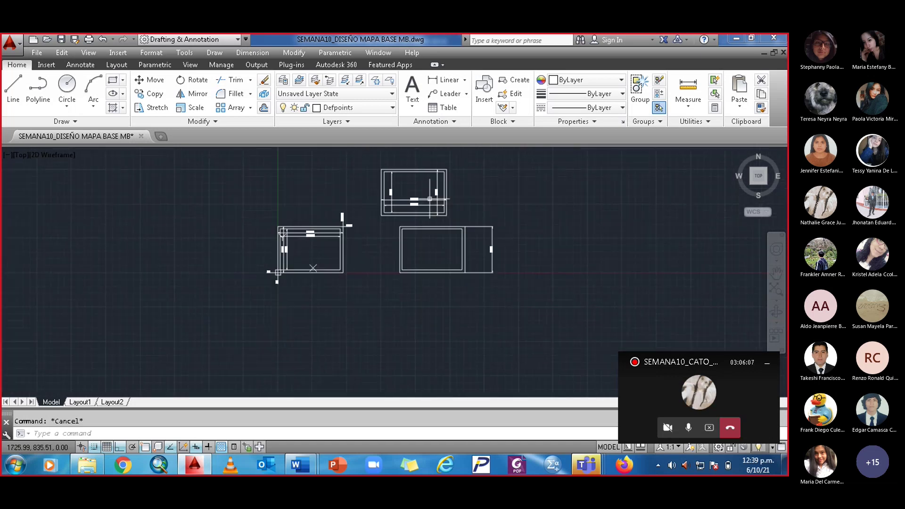
{"action": "scroll", "coordinate": [361, 234], "scroll_direction": "up", "scroll_amount": 4}
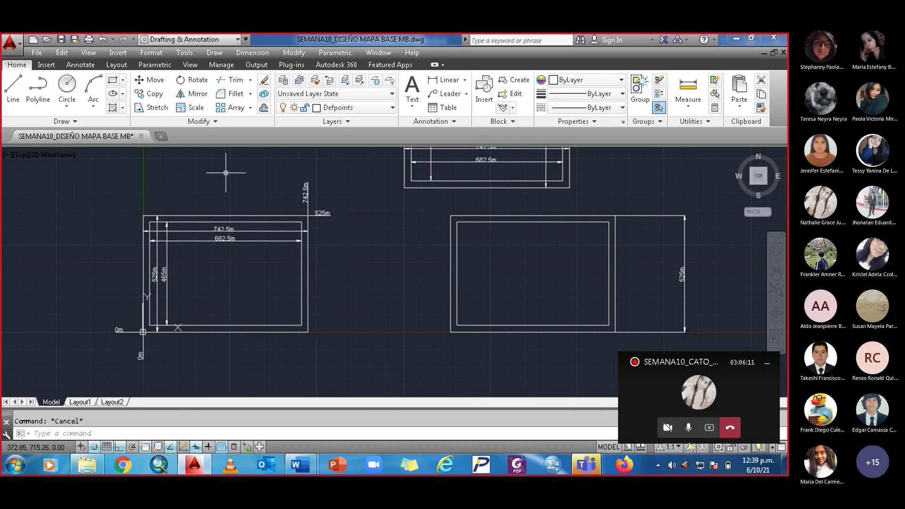
{"action": "mouse_move", "coordinate": [339, 234]}
{"action": "middle_mouse_down"}
{"action": "mouse_move", "coordinate": [279, 296]}
{"action": "mouse_move", "coordinate": [327, 233]}
{"action": "mouse_move", "coordinate": [304, 242]}
{"action": "middle_mouse_up"}
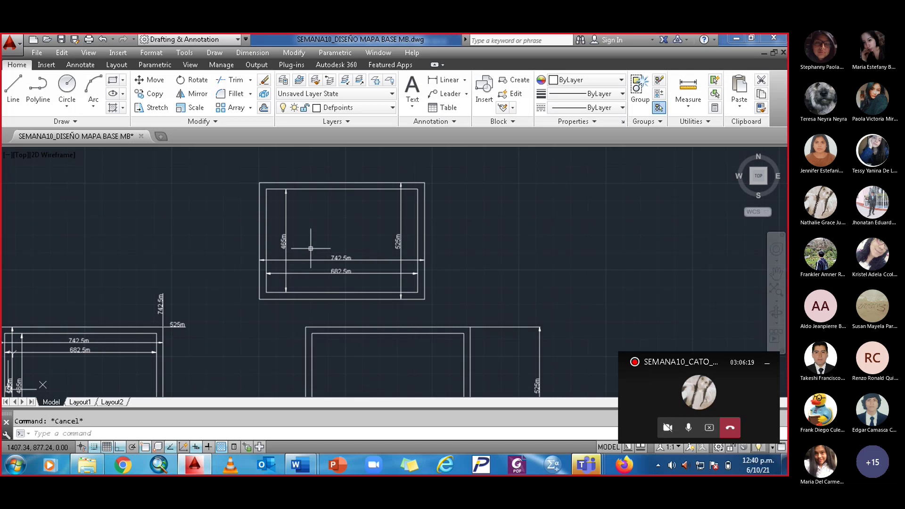
{"action": "mouse_move", "coordinate": [310, 248]}
{"action": "middle_mouse_down"}
{"action": "mouse_move", "coordinate": [301, 253]}
{"action": "mouse_move", "coordinate": [304, 243]}
{"action": "middle_mouse_up"}
{"action": "scroll", "coordinate": [314, 241], "scroll_direction": "up", "scroll_amount": 2}
{"action": "scroll", "coordinate": [315, 241], "scroll_direction": "down", "scroll_amount": 2}
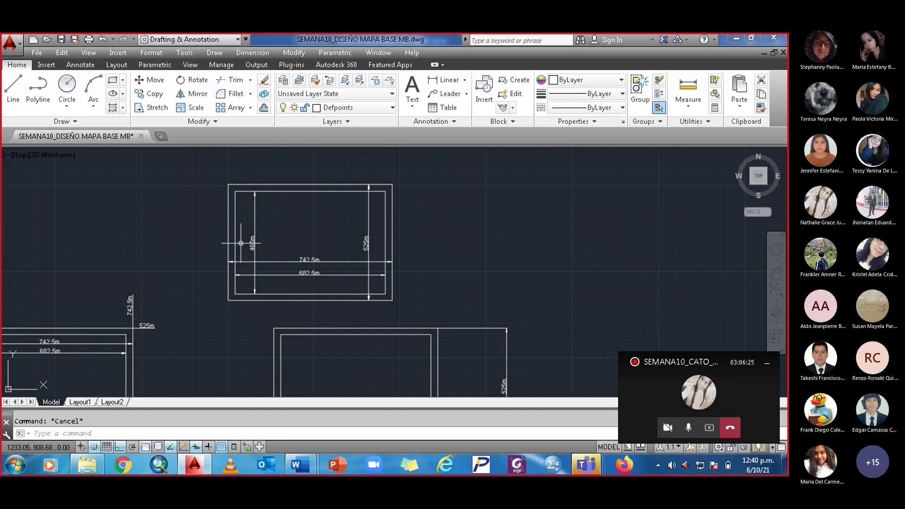
- Switch to the Teams meeting window to check the participants list, and return to the drawing
{"action": "left_click", "coordinate": [647, 392]}
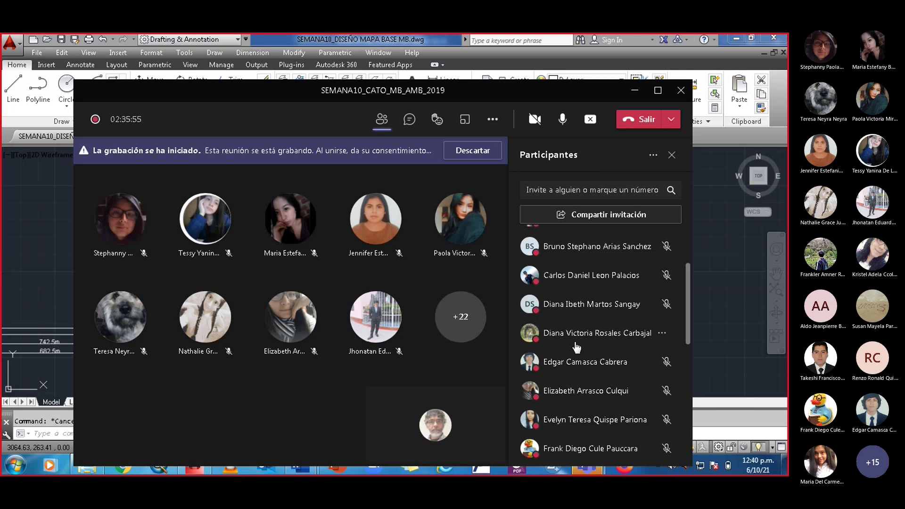
{"action": "left_click", "coordinate": [719, 322]}
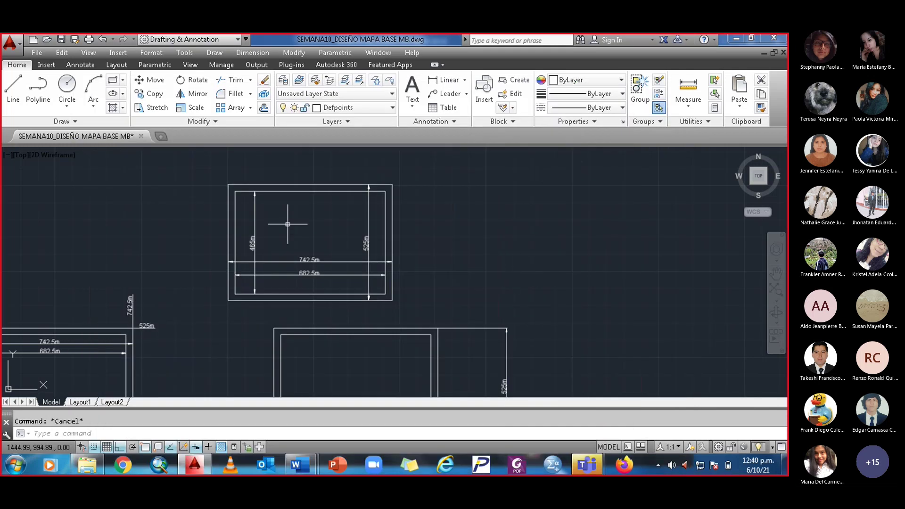
{"action": "middle_click_drag", "start_coordinate": [298, 212], "coordinate": [320, 196]}
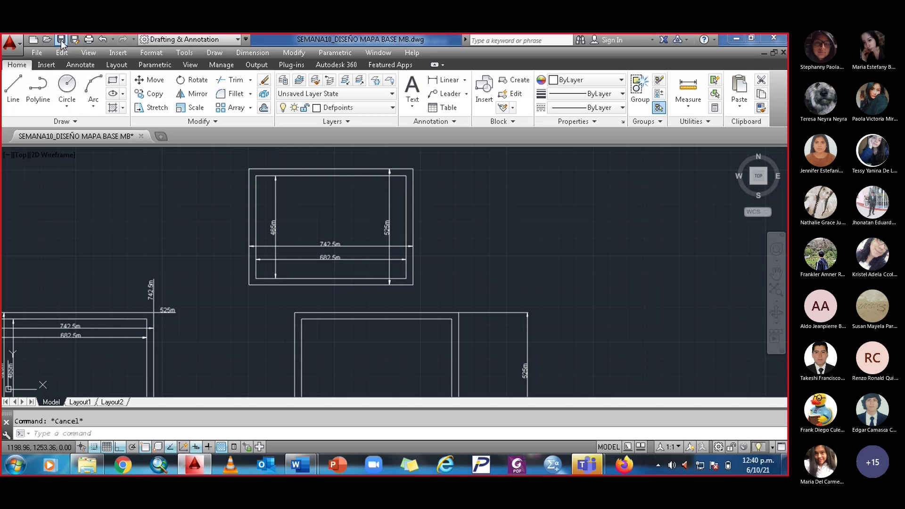
- Save the drawing and frame the upper rectangle pair in view
{"action": "left_click", "coordinate": [61, 42]}
{"action": "middle_click_drag", "start_coordinate": [356, 236], "coordinate": [351, 242]}
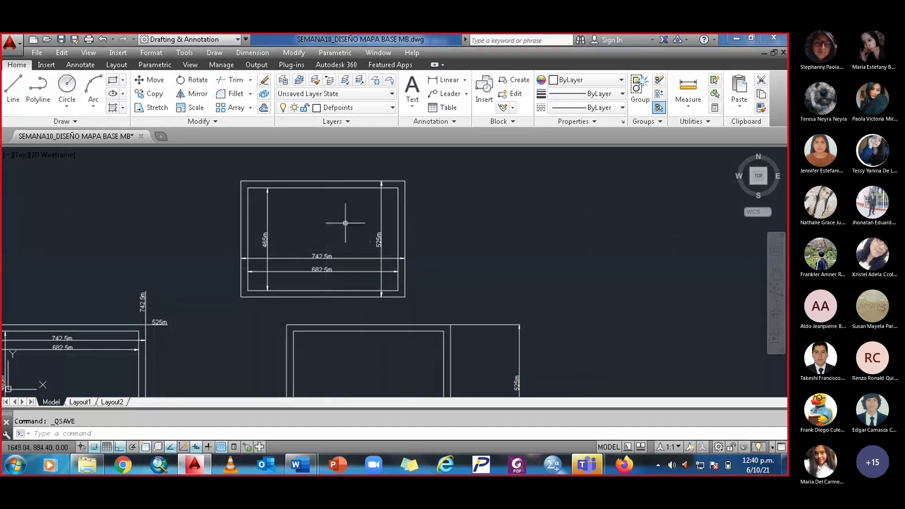
{"action": "scroll", "coordinate": [346, 223], "scroll_direction": "up", "scroll_amount": 2}
{"action": "middle_click_drag", "start_coordinate": [345, 223], "coordinate": [338, 244]}
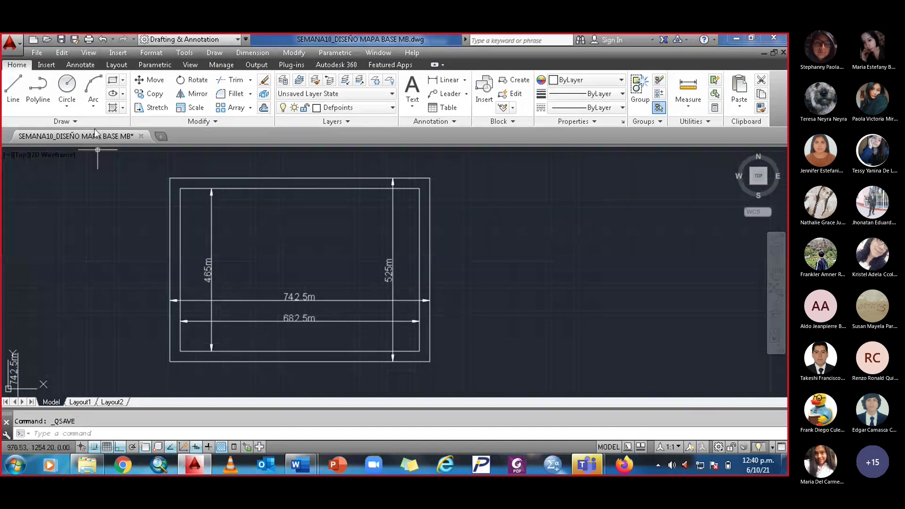
- Start a plot of the model and choose DWG To PDF.pc3 as the plotter
{"action": "left_click", "coordinate": [20, 42]}
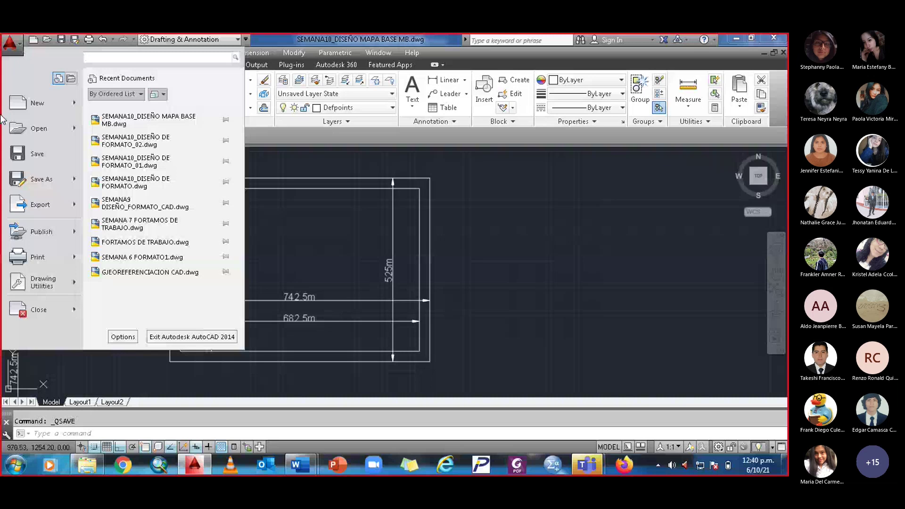
{"action": "left_click", "coordinate": [33, 259]}
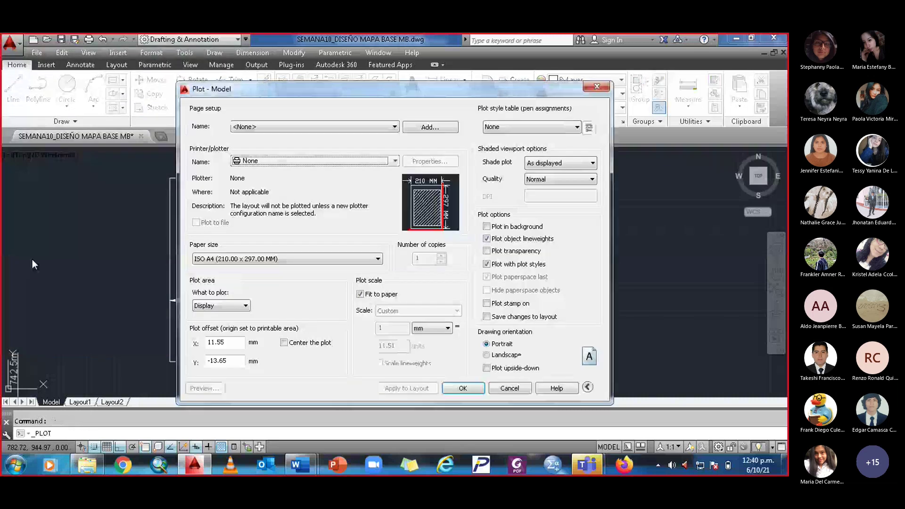
{"action": "left_click", "coordinate": [396, 161]}
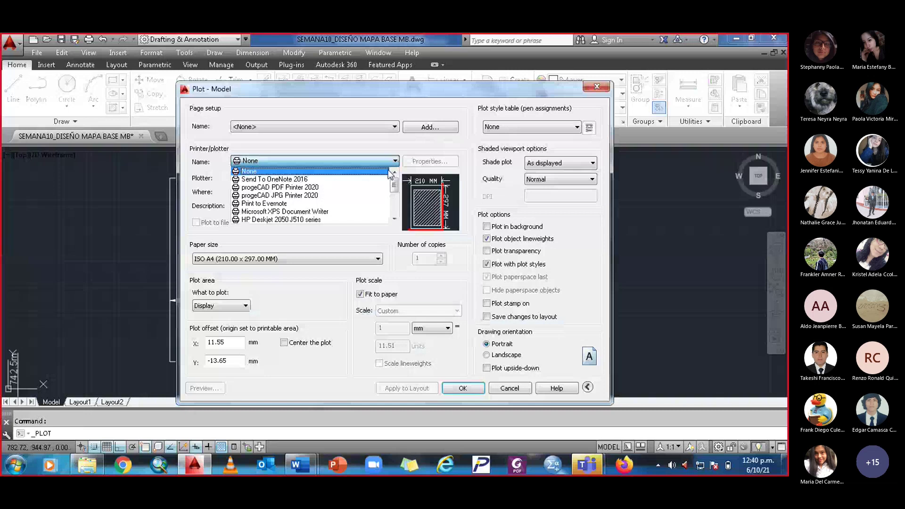
{"action": "scroll", "coordinate": [379, 188], "scroll_direction": "down", "scroll_amount": 2}
{"action": "scroll", "coordinate": [369, 194], "scroll_direction": "down", "scroll_amount": 2}
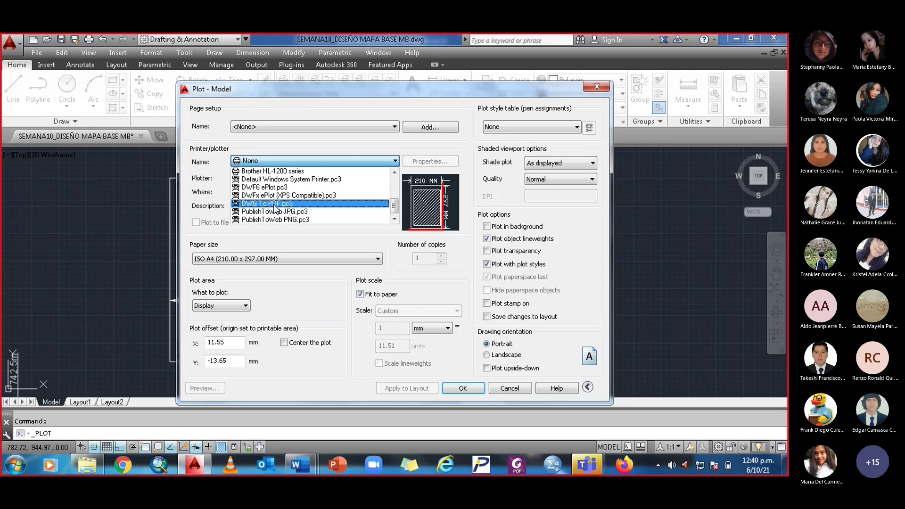
{"action": "left_click", "coordinate": [273, 204]}
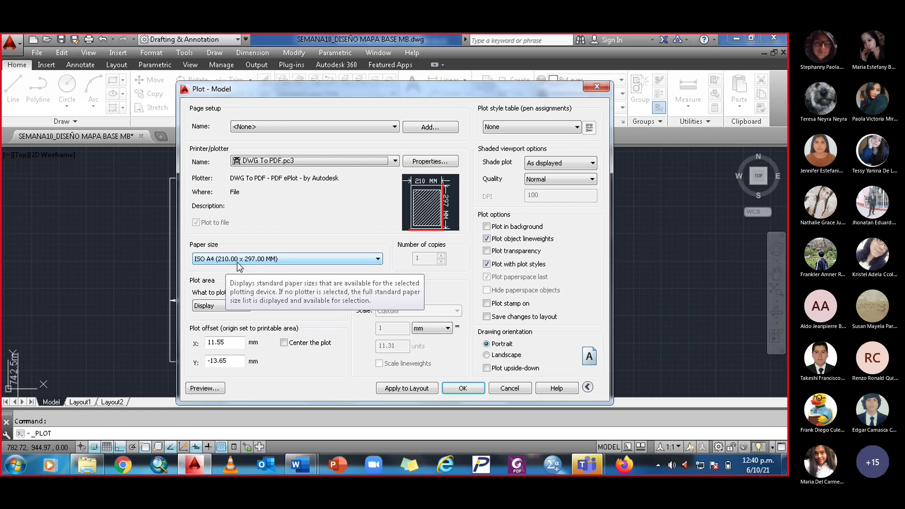
- Set the plot's paper size to ISO full bleed A4 (297.00 x 210.00 MM)
{"action": "left_click", "coordinate": [378, 260]}
{"action": "scroll", "coordinate": [276, 135], "scroll_direction": "down", "scroll_amount": 2}
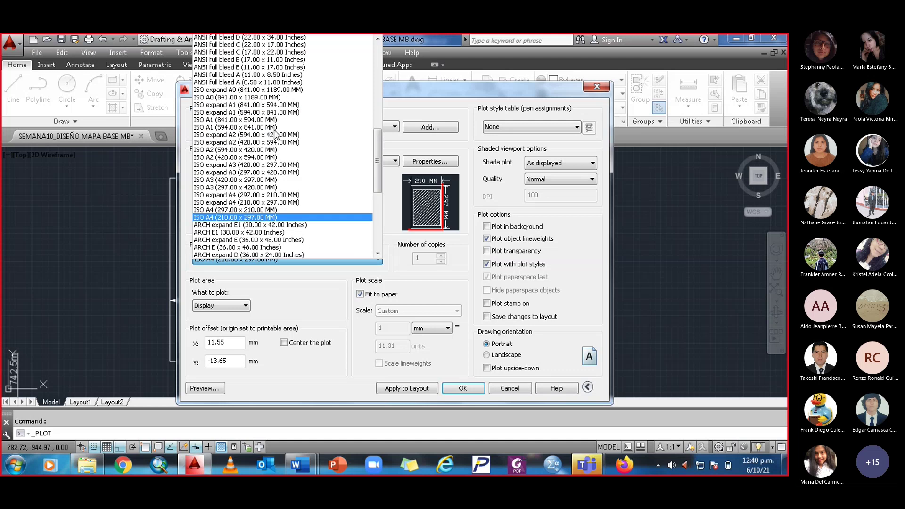
{"action": "scroll", "coordinate": [259, 146], "scroll_direction": "up", "scroll_amount": 7}
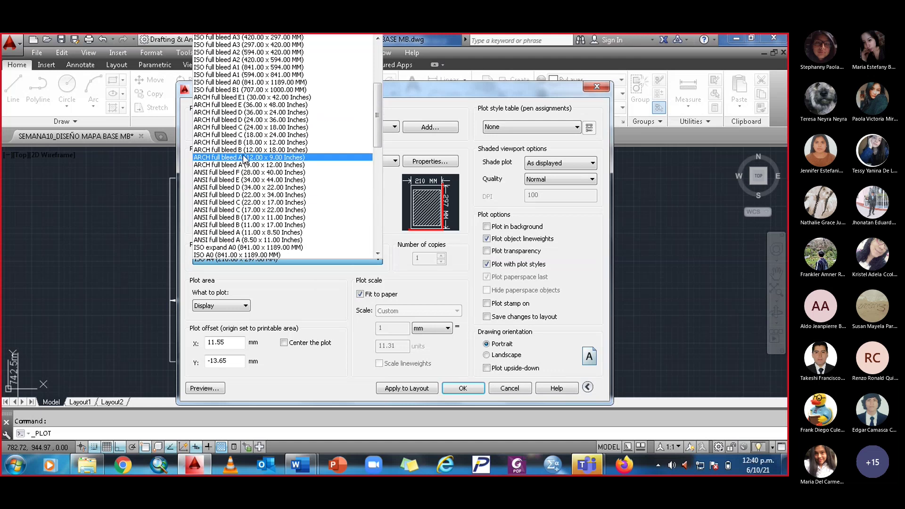
{"action": "scroll", "coordinate": [244, 159], "scroll_direction": "up", "scroll_amount": 6}
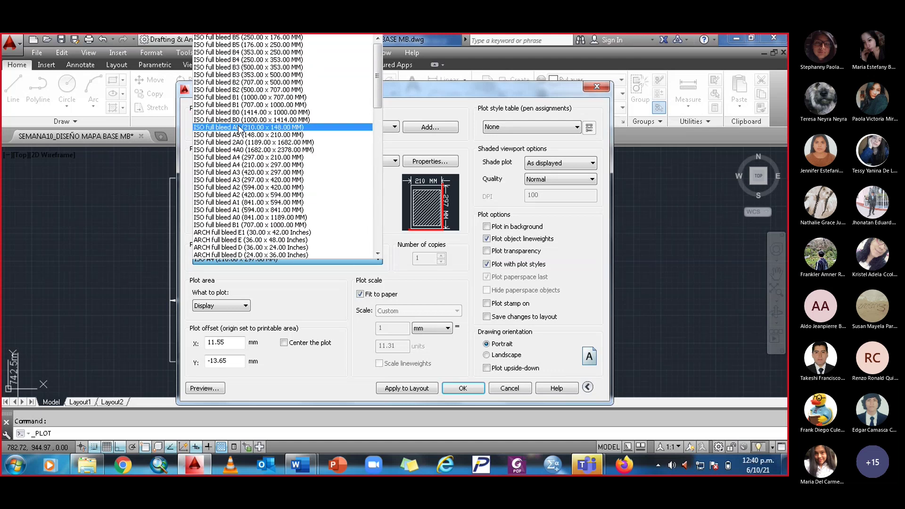
{"action": "left_click", "coordinate": [245, 159]}
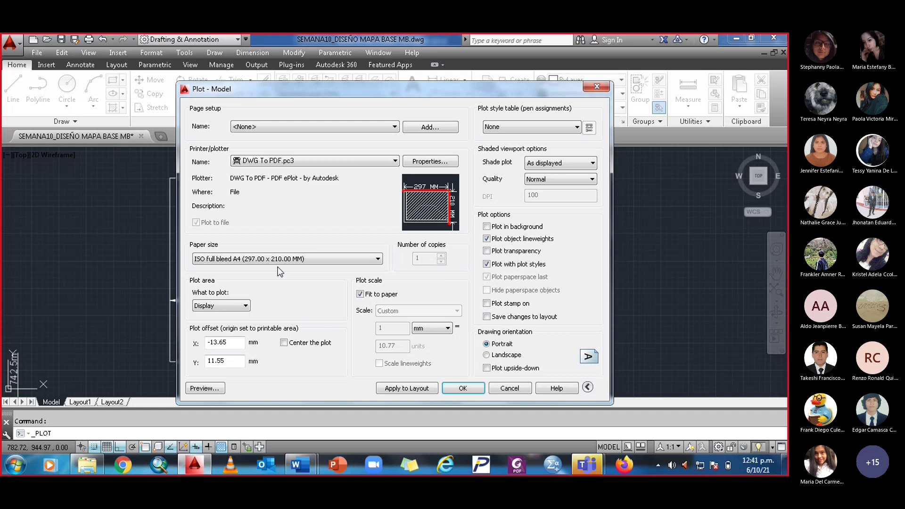
- Set the plot area to a window spanning the upper frame's outer rectangle, from its upper left to its lower right corner
{"action": "left_click", "coordinate": [245, 306]}
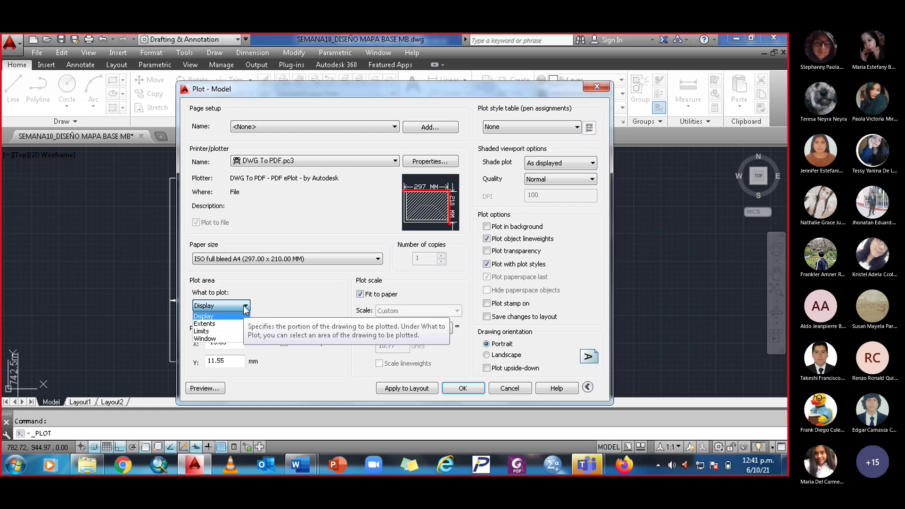
{"action": "left_click", "coordinate": [208, 339]}
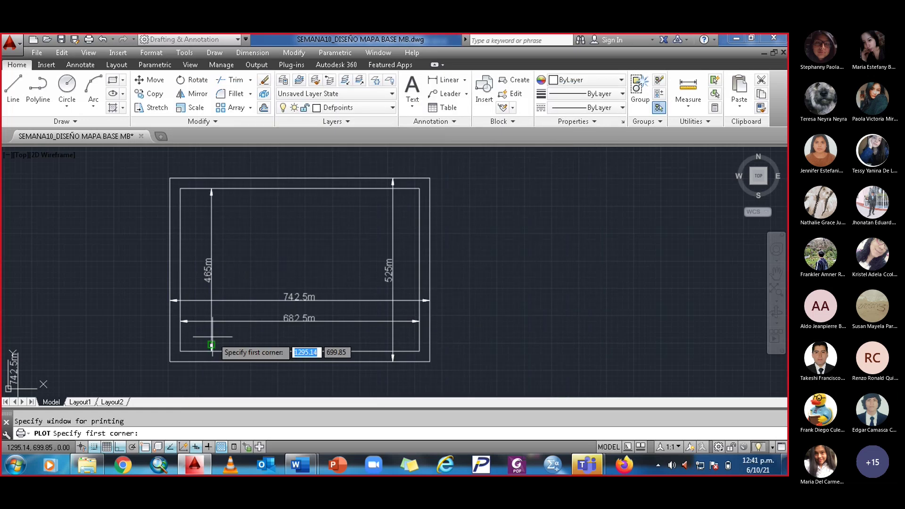
{"action": "scroll", "coordinate": [168, 176], "scroll_direction": "up", "scroll_amount": 4}
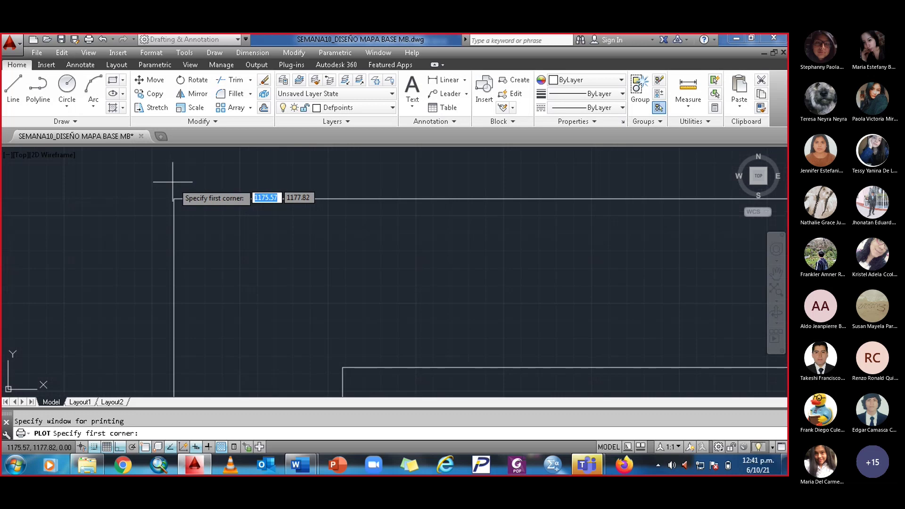
{"action": "scroll", "coordinate": [173, 181], "scroll_direction": "up", "scroll_amount": 2}
{"action": "left_click", "coordinate": [168, 213]}
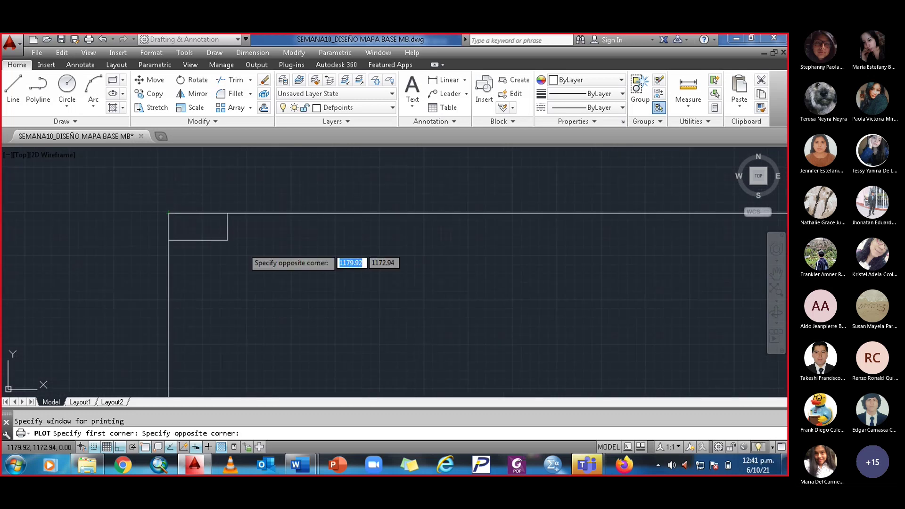
{"action": "scroll", "coordinate": [427, 309], "scroll_direction": "down", "scroll_amount": 6}
{"action": "middle_click_drag", "start_coordinate": [457, 320], "coordinate": [116, 192]}
{"action": "scroll", "coordinate": [454, 335], "scroll_direction": "down", "scroll_amount": 2}
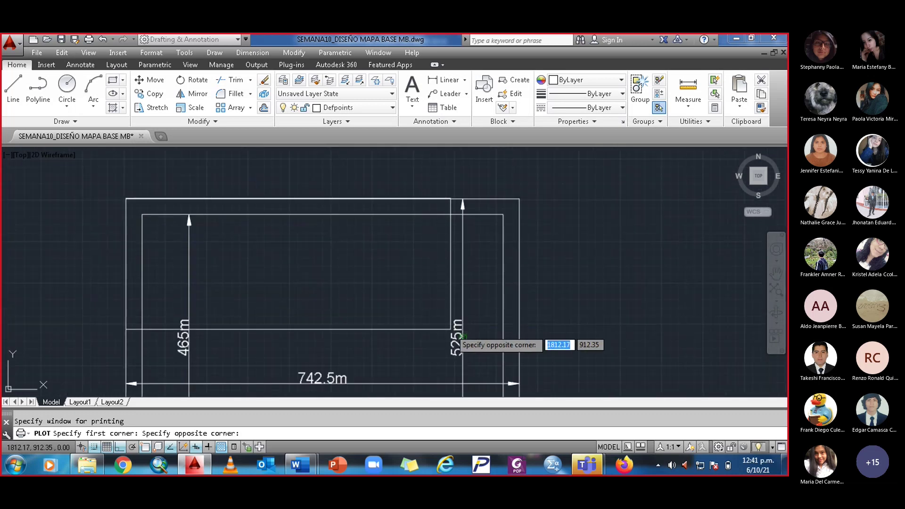
{"action": "middle_click_drag", "start_coordinate": [454, 335], "coordinate": [370, 275]}
{"action": "scroll", "coordinate": [400, 323], "scroll_direction": "up", "scroll_amount": 1}
{"action": "middle_click_drag", "start_coordinate": [400, 323], "coordinate": [366, 232]}
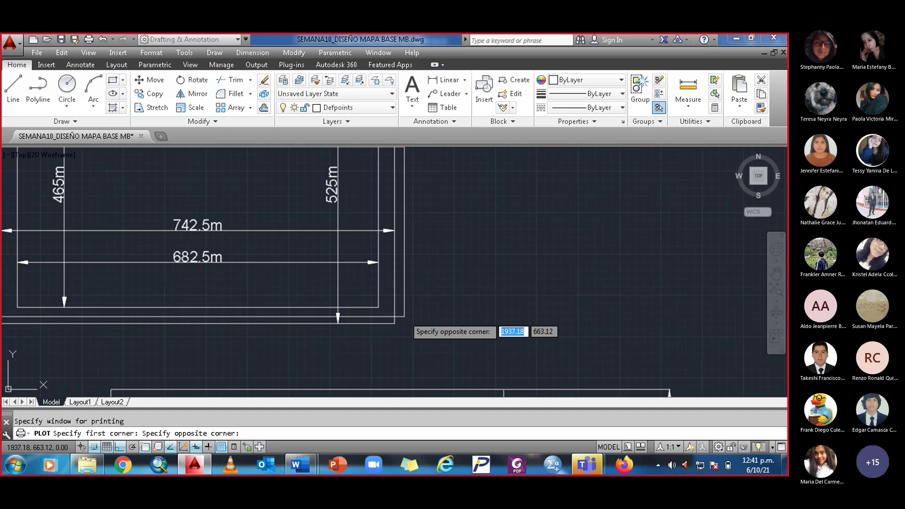
{"action": "left_click", "coordinate": [395, 323]}
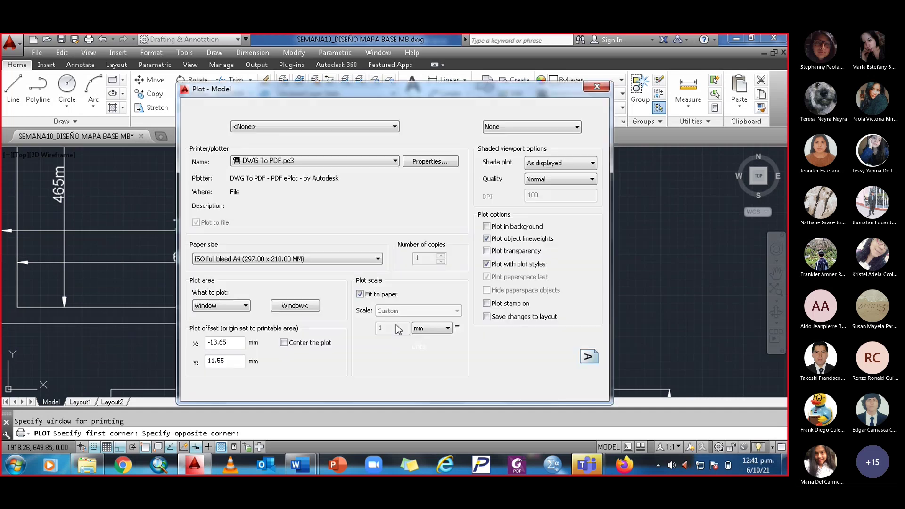
- Redefine the plot window by picking the outer rectangle's upper left and lower right corners again at close range
{"action": "left_click", "coordinate": [302, 307]}
{"action": "scroll", "coordinate": [292, 297], "scroll_direction": "down", "scroll_amount": 4}
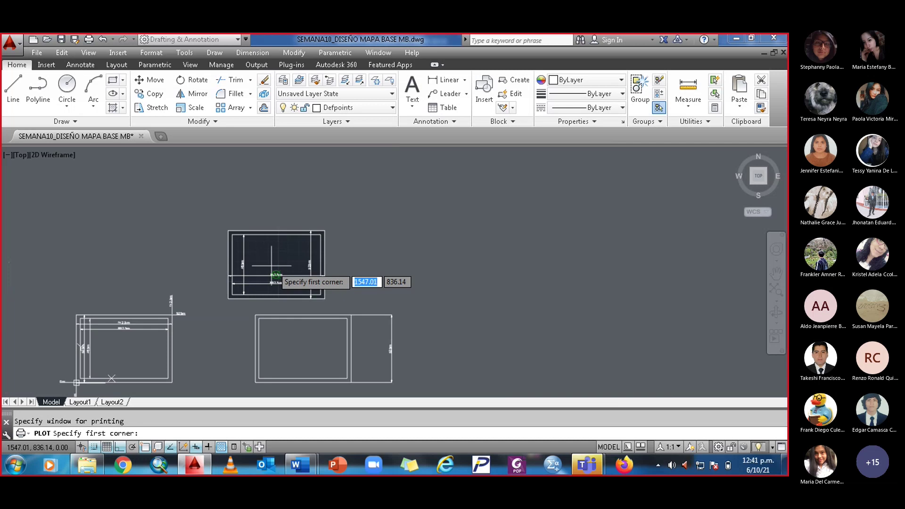
{"action": "scroll", "coordinate": [238, 219], "scroll_direction": "up", "scroll_amount": 5}
{"action": "scroll", "coordinate": [203, 212], "scroll_direction": "up", "scroll_amount": 4}
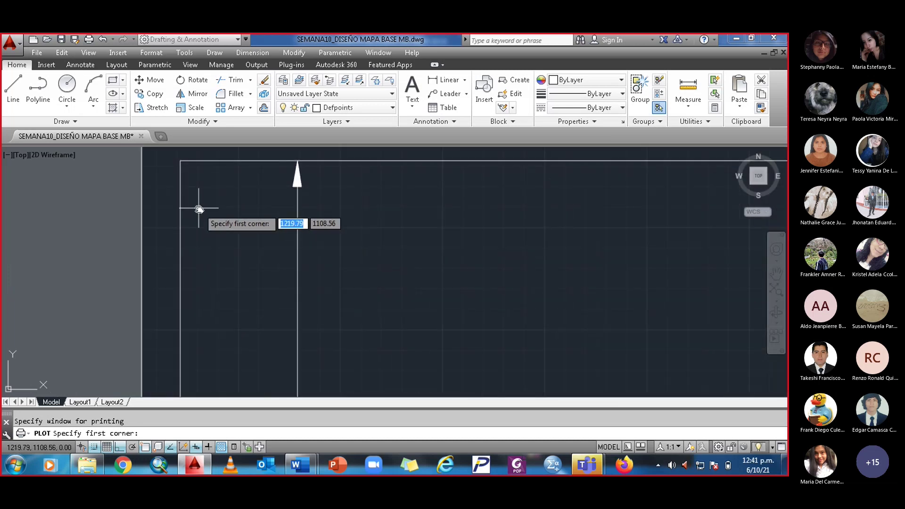
{"action": "scroll", "coordinate": [133, 198], "scroll_direction": "up", "scroll_amount": 3}
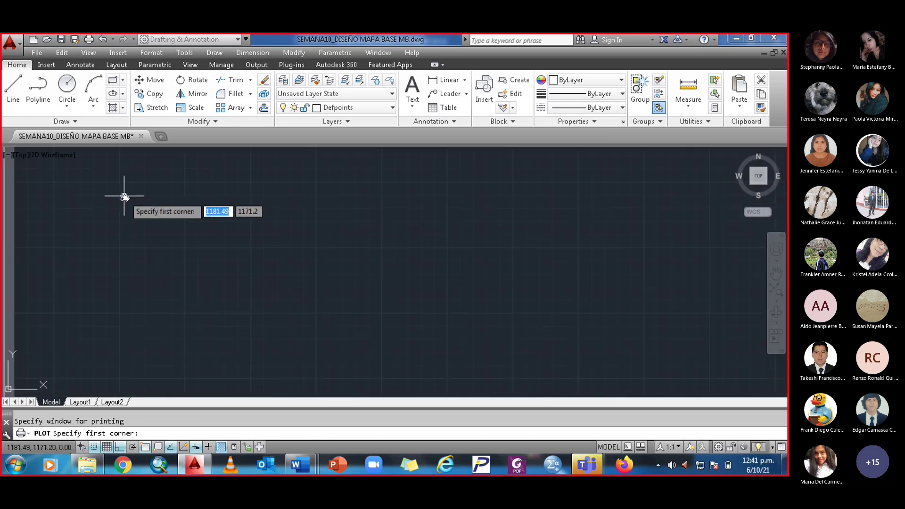
{"action": "scroll", "coordinate": [212, 245], "scroll_direction": "down", "scroll_amount": 3}
{"action": "scroll", "coordinate": [276, 289], "scroll_direction": "up", "scroll_amount": 2}
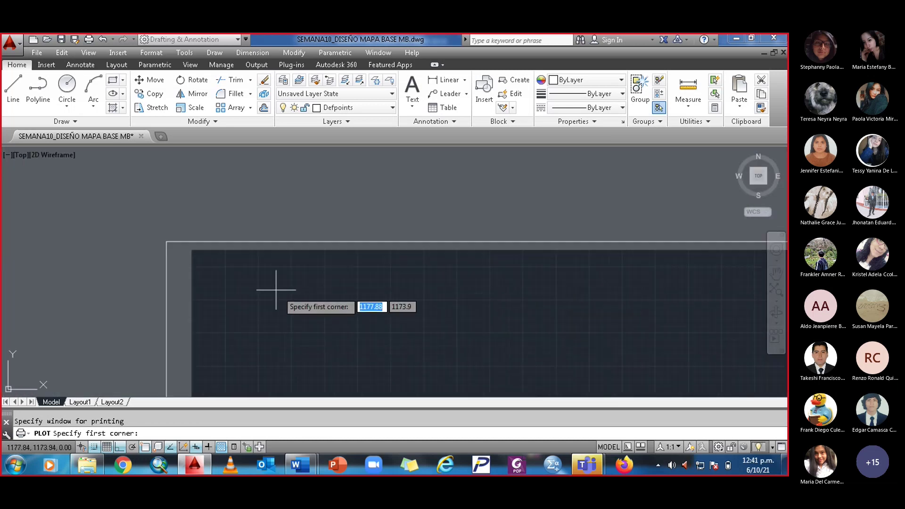
{"action": "left_click", "coordinate": [165, 241]}
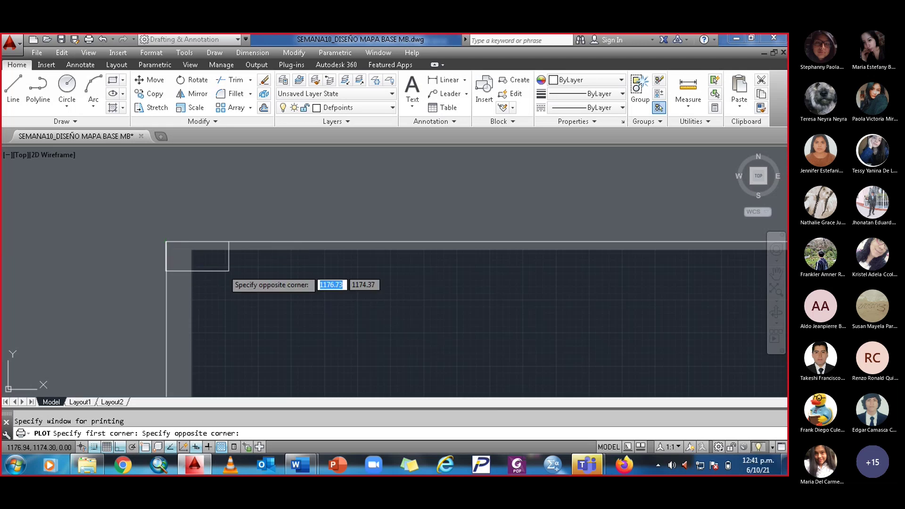
{"action": "mouse_move", "coordinate": [226, 267]}
{"action": "middle_mouse_down"}
{"action": "mouse_move", "coordinate": [490, 353]}
{"action": "mouse_move", "coordinate": [263, 236]}
{"action": "middle_mouse_up"}
{"action": "scroll", "coordinate": [430, 313], "scroll_direction": "down", "scroll_amount": 2}
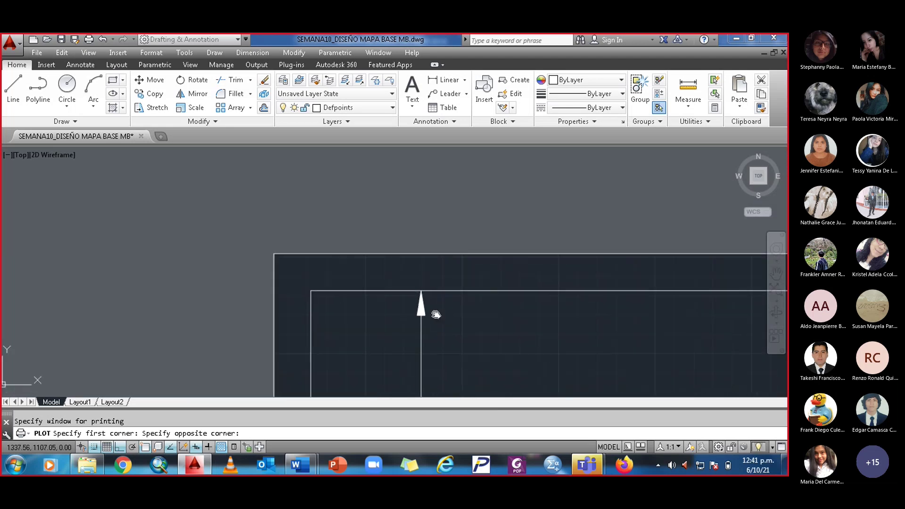
{"action": "scroll", "coordinate": [210, 169], "scroll_direction": "up", "scroll_amount": 2}
{"action": "scroll", "coordinate": [485, 332], "scroll_direction": "down", "scroll_amount": 3}
{"action": "middle_click_drag", "start_coordinate": [486, 328], "coordinate": [268, 202]}
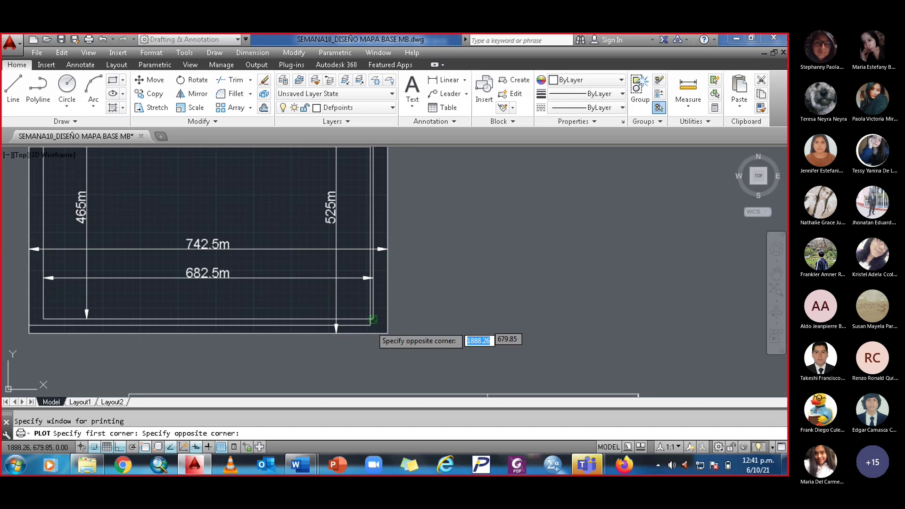
{"action": "scroll", "coordinate": [395, 341], "scroll_direction": "up", "scroll_amount": 3}
{"action": "mouse_move", "coordinate": [383, 322]}
{"action": "middle_mouse_down"}
{"action": "mouse_move", "coordinate": [225, 286]}
{"action": "mouse_move", "coordinate": [212, 267]}
{"action": "middle_mouse_up"}
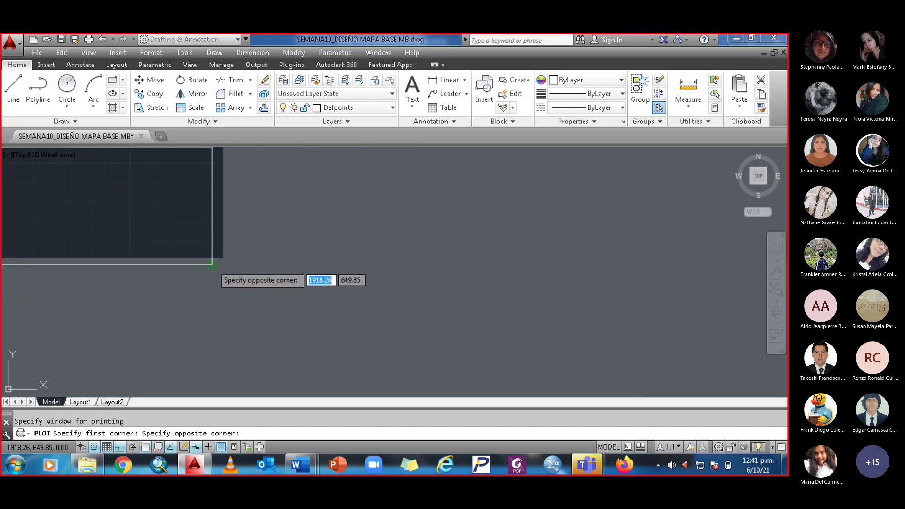
{"action": "left_click", "coordinate": [212, 266]}
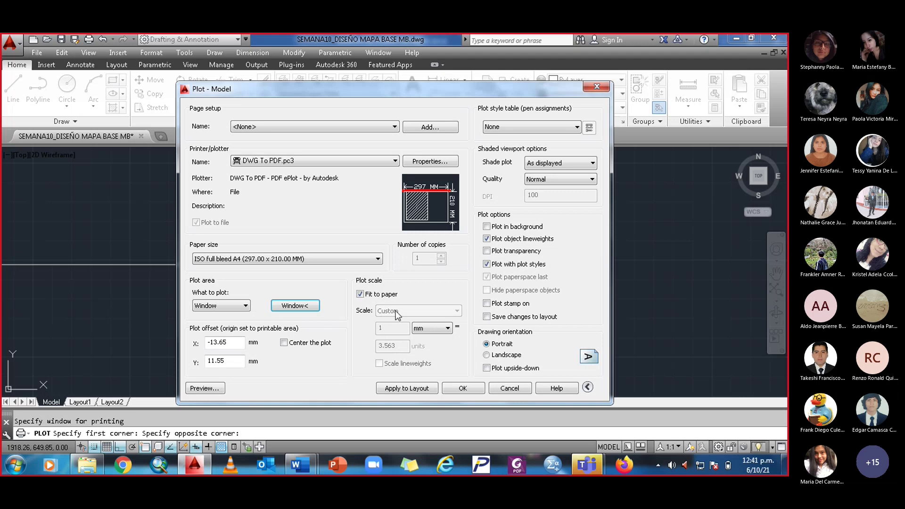
- Center the plot and replace Fit to paper with a custom scale of 1000 mm = 2500 units
{"action": "left_click", "coordinate": [360, 294]}
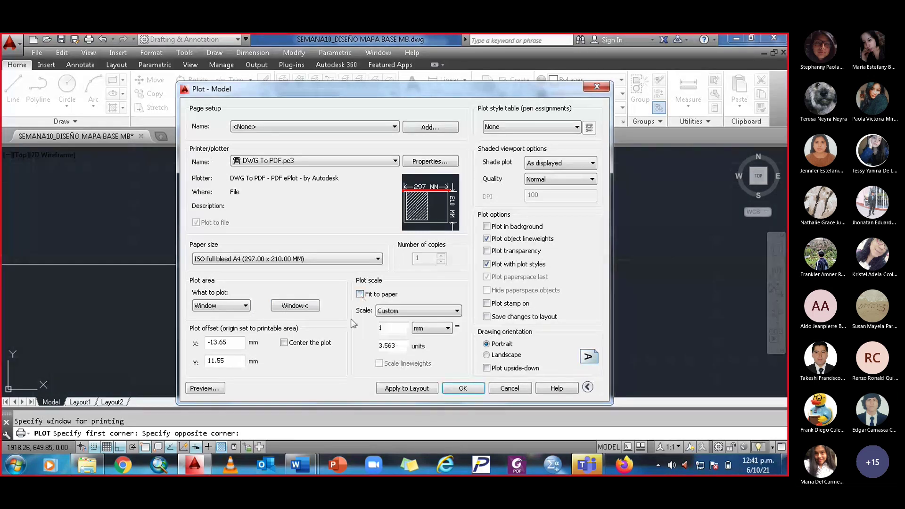
{"action": "left_click", "coordinate": [284, 347]}
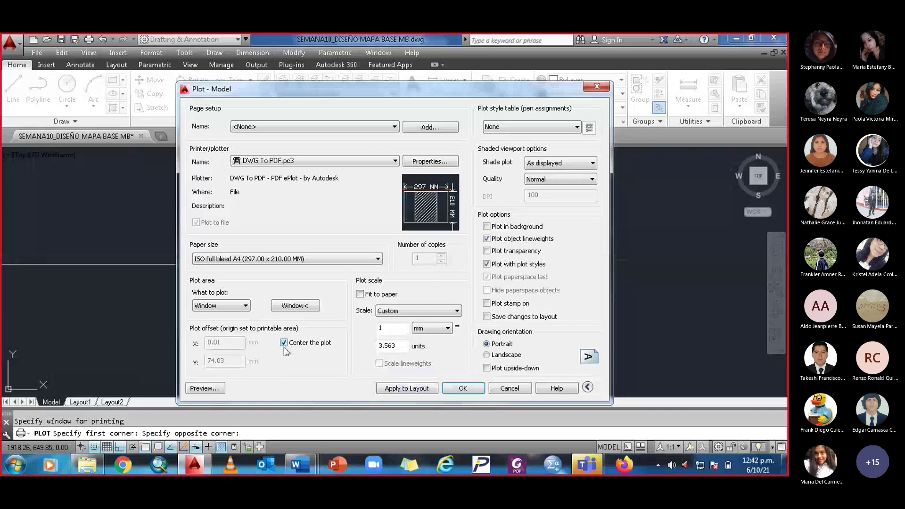
{"action": "left_click", "coordinate": [400, 346]}
{"action": "left_click", "coordinate": [398, 327]}
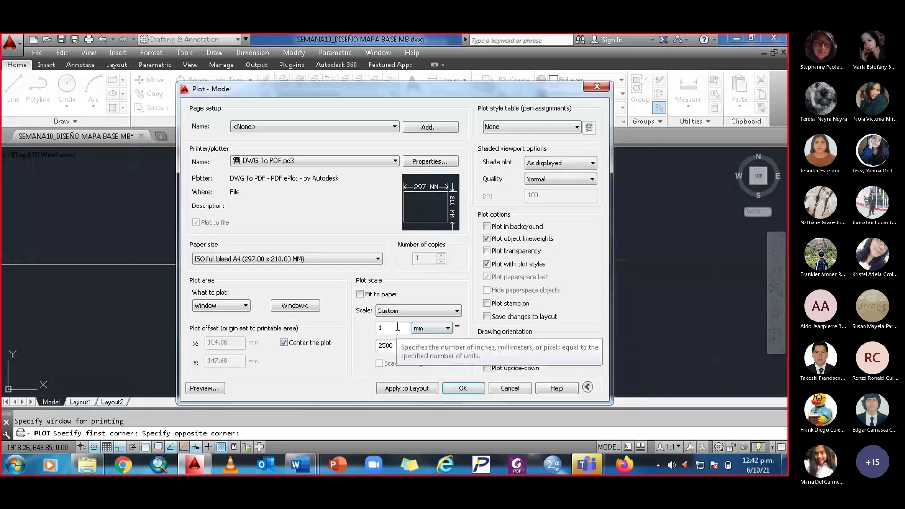
{"action": "type", "text": "000"}
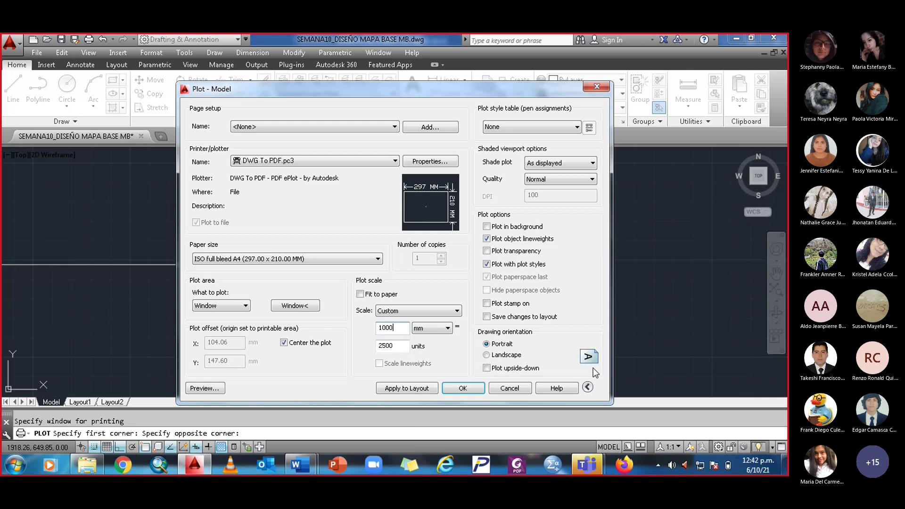
- Apply the plot settings to the layout, previewing the plot both before and after applying them
{"action": "left_click", "coordinate": [200, 389]}
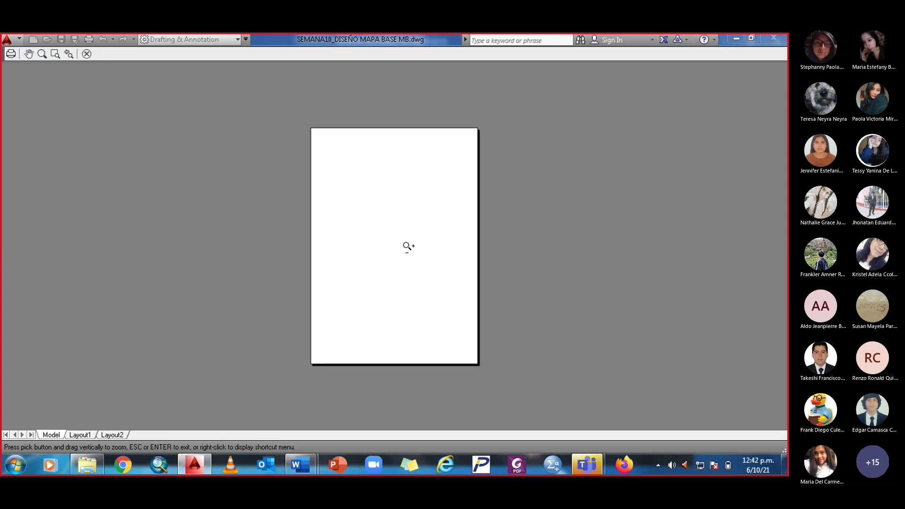
{"action": "key", "text": "Escape"}
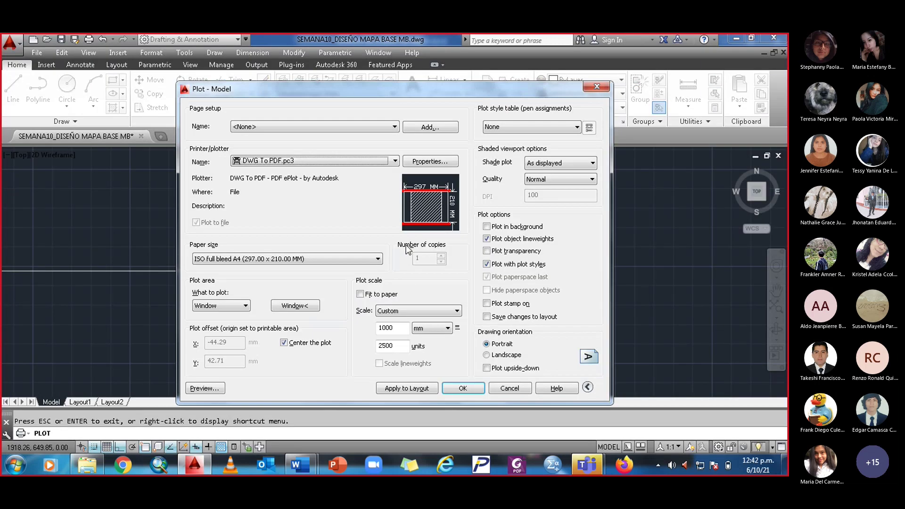
{"action": "left_click", "coordinate": [415, 390]}
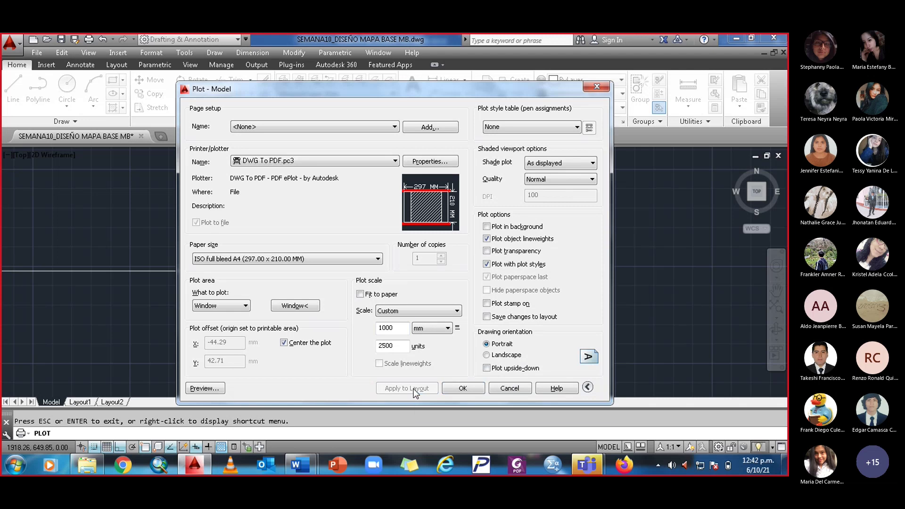
{"action": "left_click", "coordinate": [195, 391]}
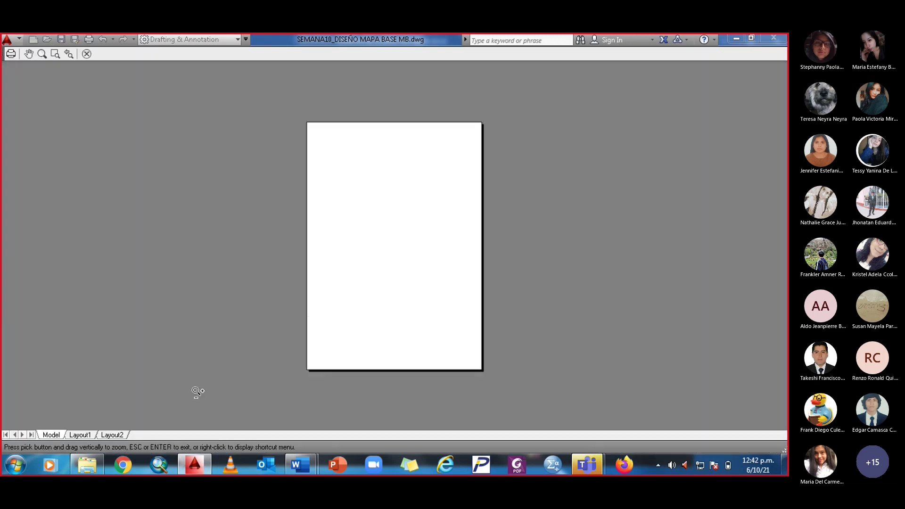
- Set the drawing orientation to Landscape, check the plot preview, and leave the plot settings
{"action": "key", "text": "Escape"}
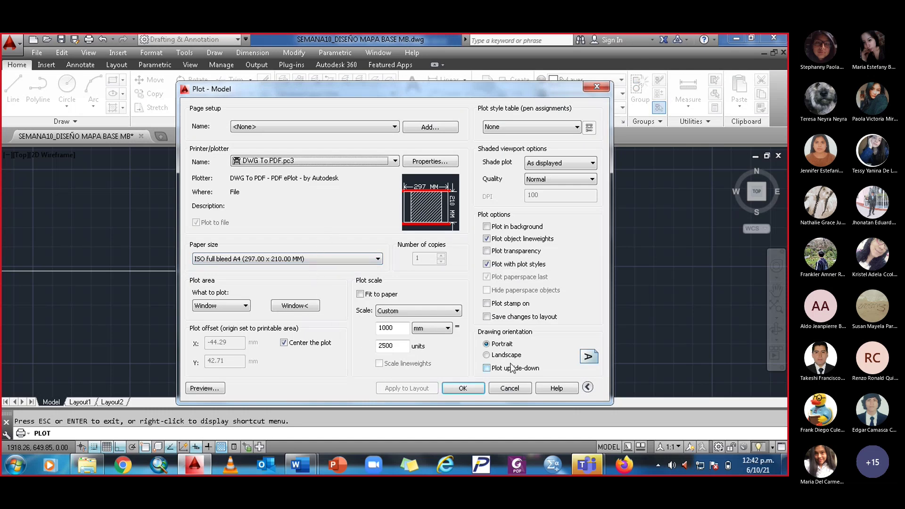
{"action": "left_click", "coordinate": [486, 355]}
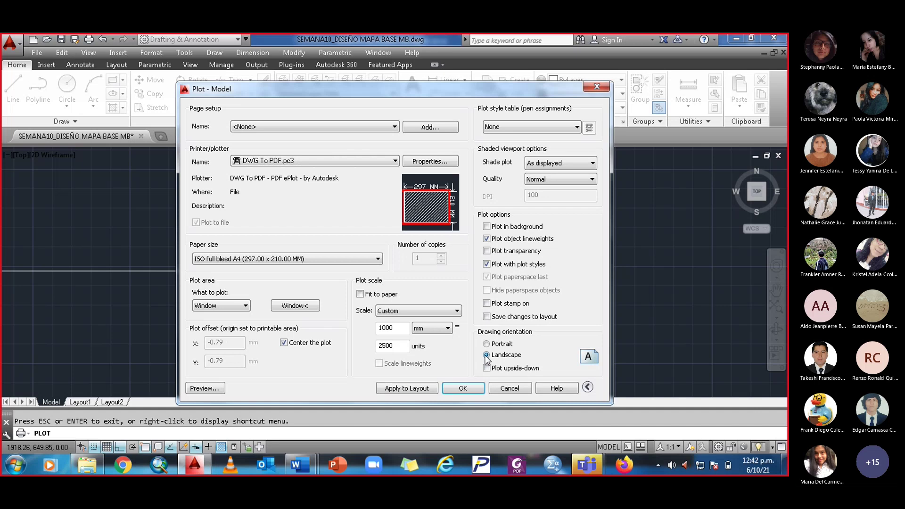
{"action": "left_click", "coordinate": [199, 388]}
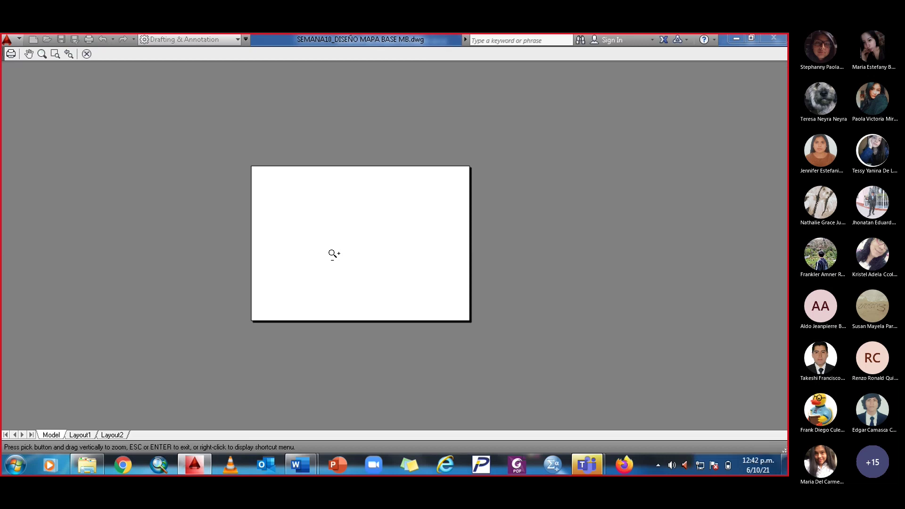
{"action": "key", "text": "Escape"}
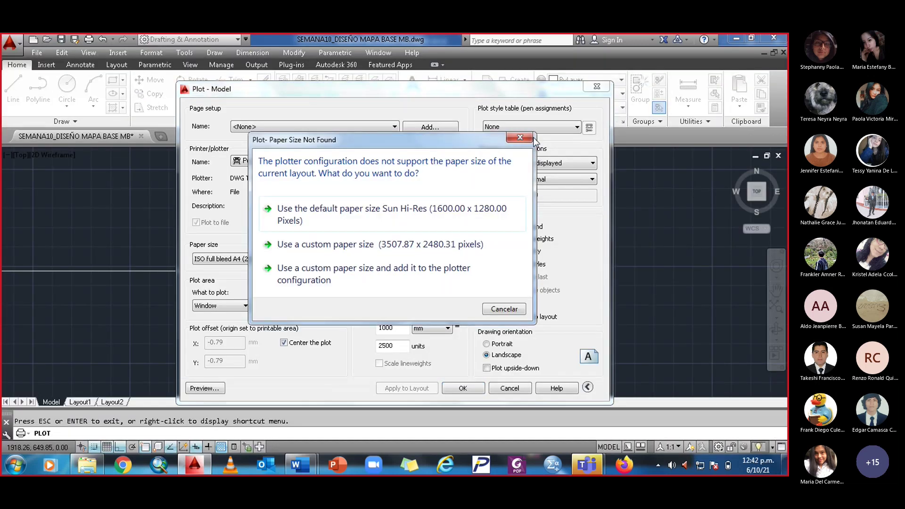
{"action": "left_click", "coordinate": [531, 142]}
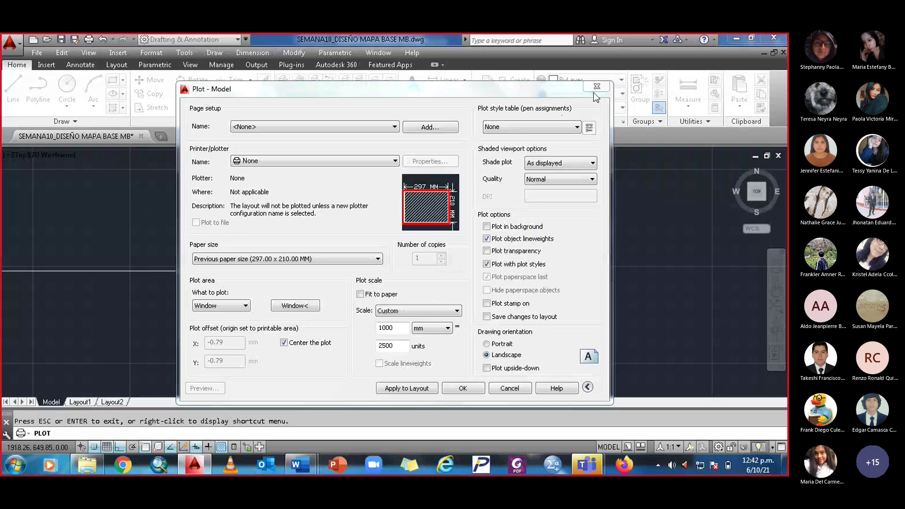
{"action": "left_click", "coordinate": [597, 86]}
- Start a new plot of the model with DWG To PDF.pc3 as the plotter
{"action": "scroll", "coordinate": [322, 246], "scroll_direction": "down", "scroll_amount": 5}
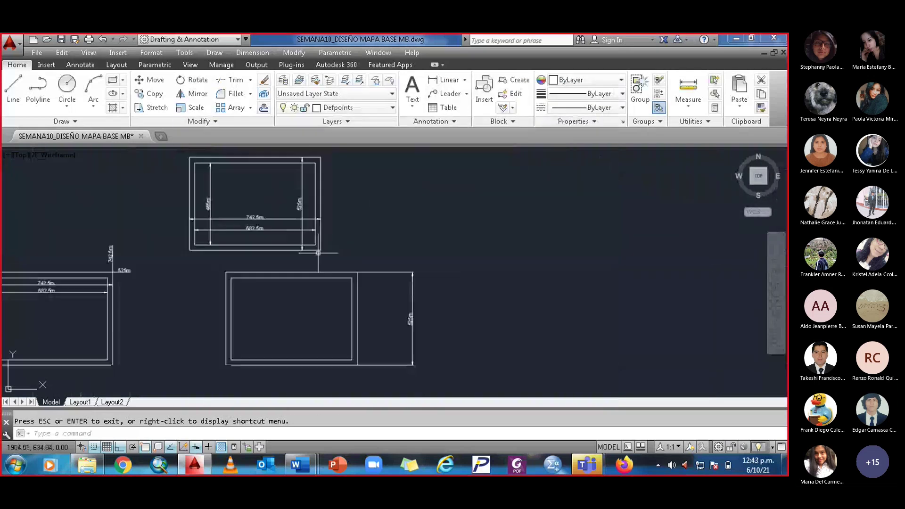
{"action": "mouse_move", "coordinate": [241, 242]}
{"action": "middle_mouse_down"}
{"action": "mouse_move", "coordinate": [327, 222]}
{"action": "mouse_move", "coordinate": [327, 277]}
{"action": "middle_mouse_up"}
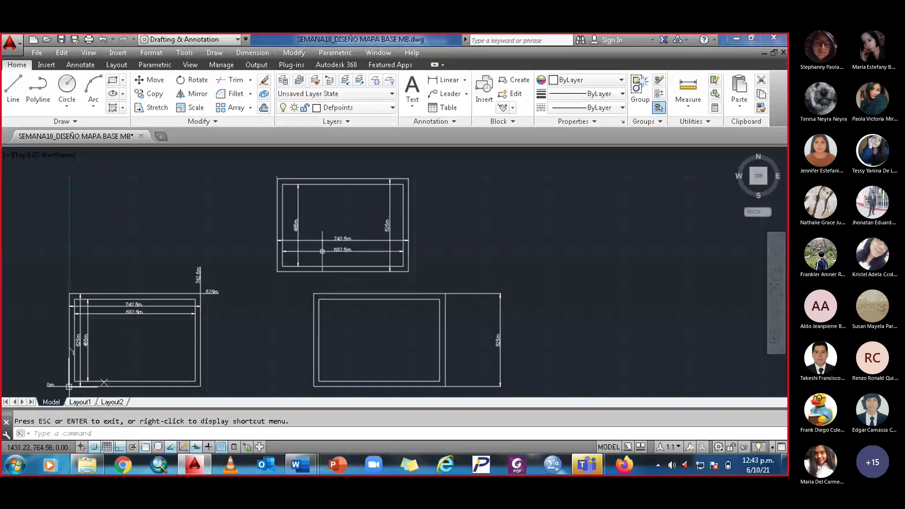
{"action": "middle_click_drag", "start_coordinate": [330, 211], "coordinate": [265, 236]}
{"action": "scroll", "coordinate": [262, 231], "scroll_direction": "up", "scroll_amount": 2}
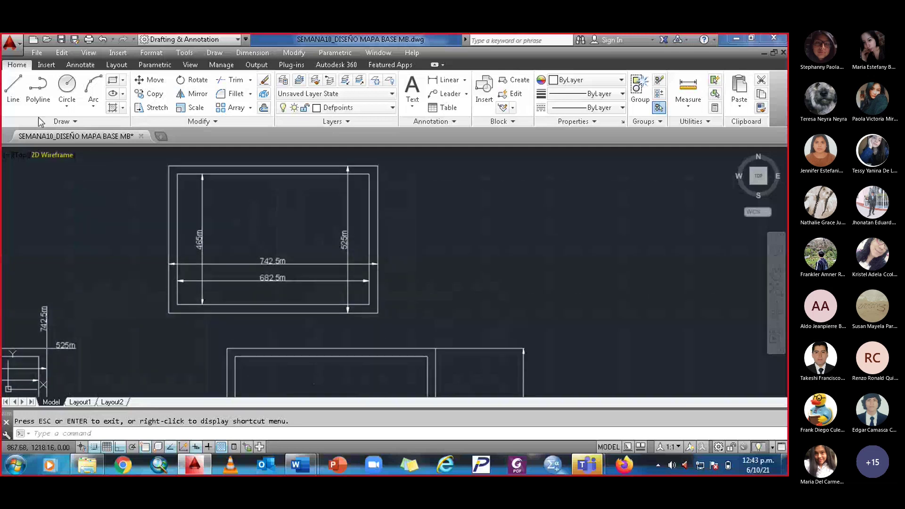
{"action": "left_click", "coordinate": [18, 42]}
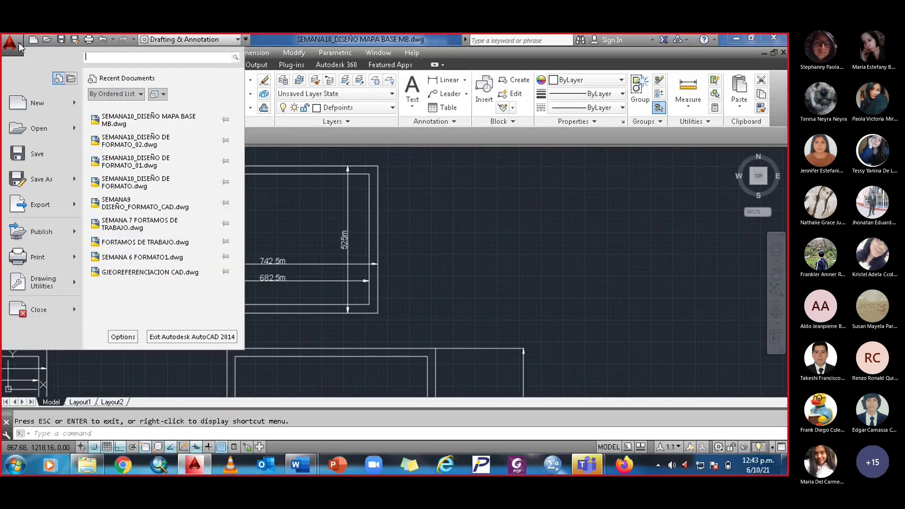
{"action": "left_click", "coordinate": [30, 259]}
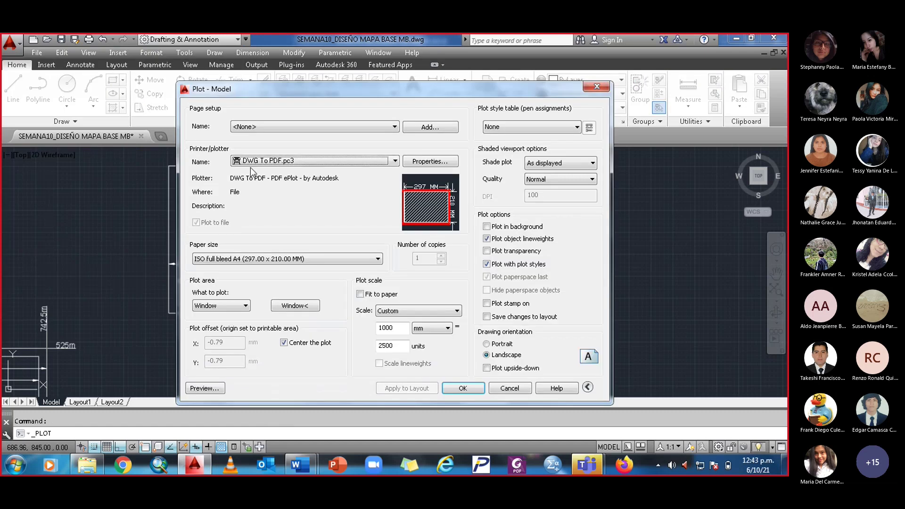
{"action": "left_click", "coordinate": [395, 160]}
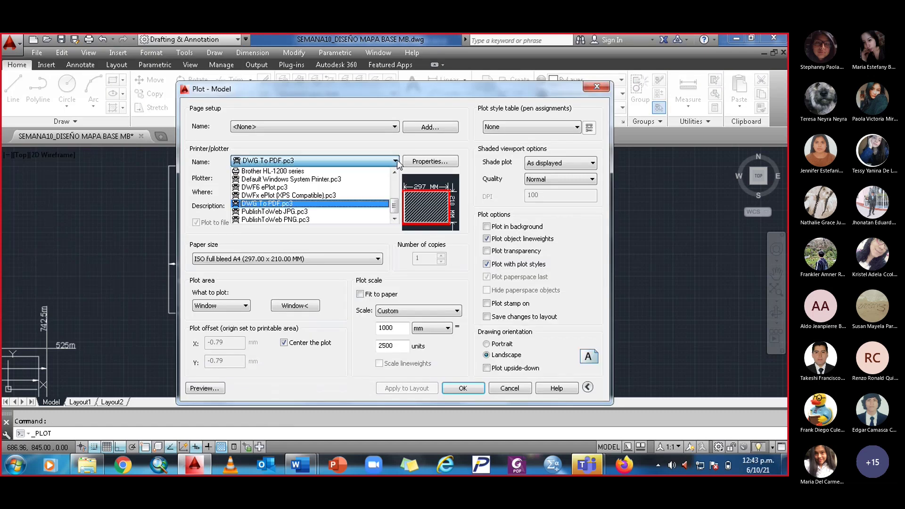
{"action": "left_click", "coordinate": [332, 201]}
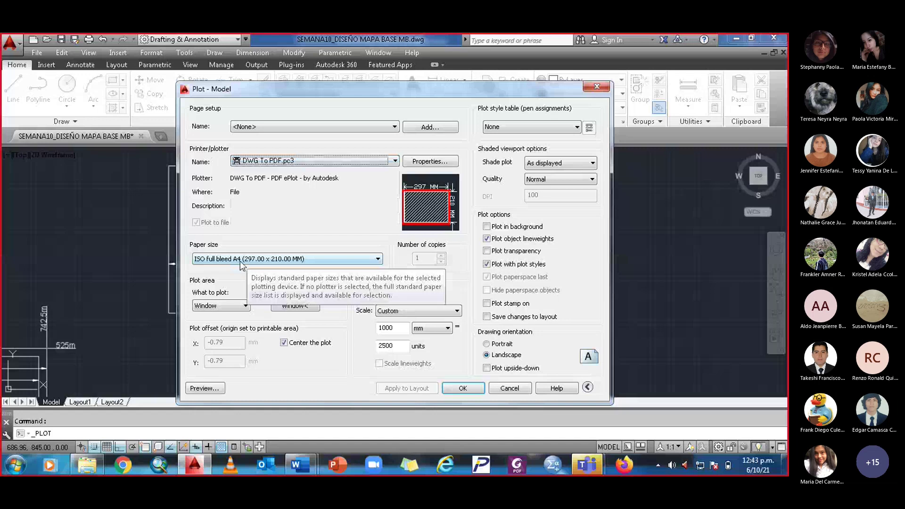
- Redefine the plot window from the upper frame's outer rectangle, picking its upper left and lower right corners
{"action": "left_click", "coordinate": [291, 306]}
{"action": "scroll", "coordinate": [155, 170], "scroll_direction": "up", "scroll_amount": 3}
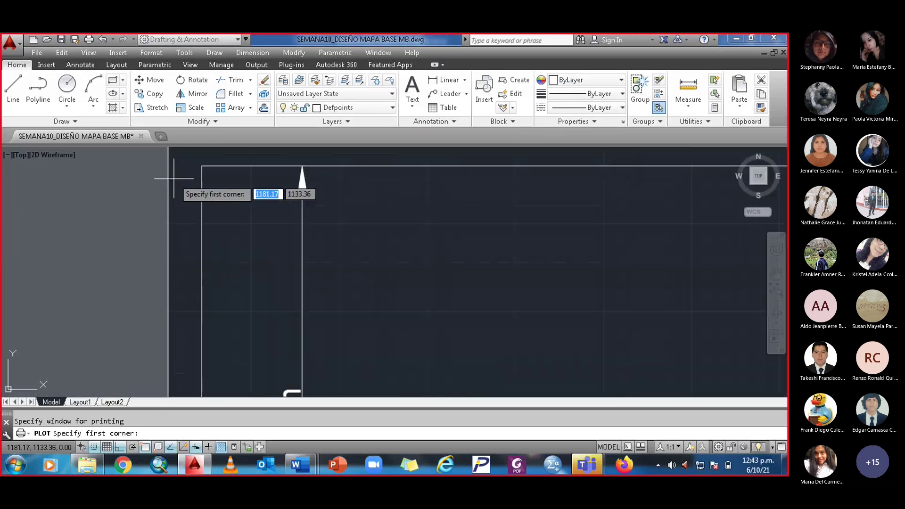
{"action": "middle_click_drag", "start_coordinate": [184, 198], "coordinate": [201, 297]}
{"action": "scroll", "coordinate": [192, 242], "scroll_direction": "up", "scroll_amount": 3}
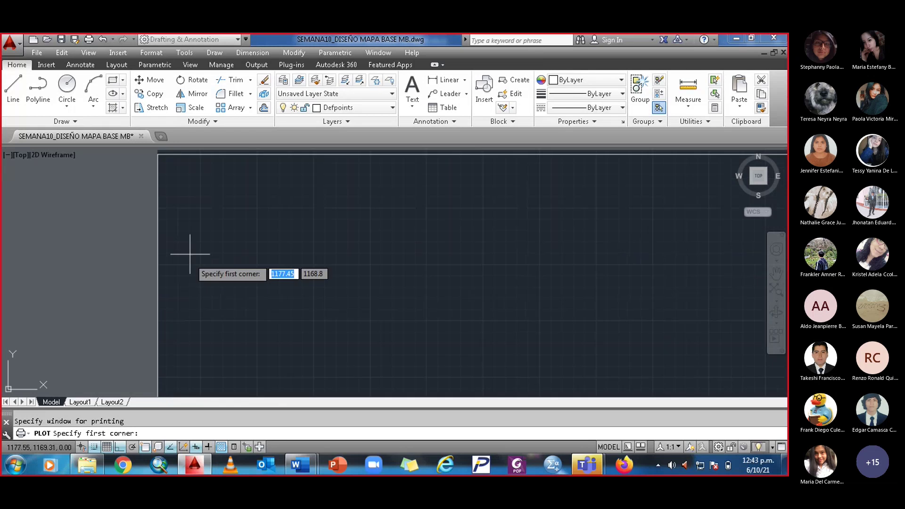
{"action": "middle_click_drag", "start_coordinate": [192, 253], "coordinate": [196, 373]}
{"action": "scroll", "coordinate": [186, 320], "scroll_direction": "up", "scroll_amount": 3}
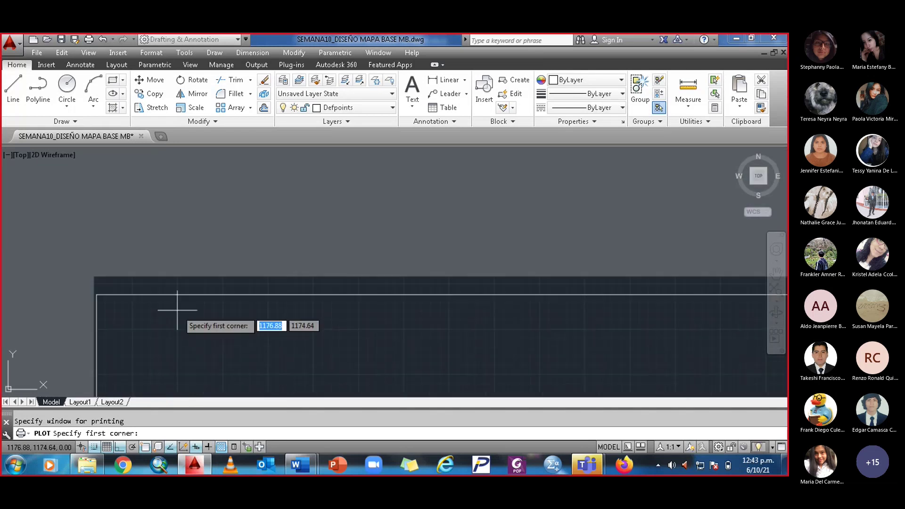
{"action": "left_click", "coordinate": [96, 295]}
{"action": "scroll", "coordinate": [533, 315], "scroll_direction": "down", "scroll_amount": 3}
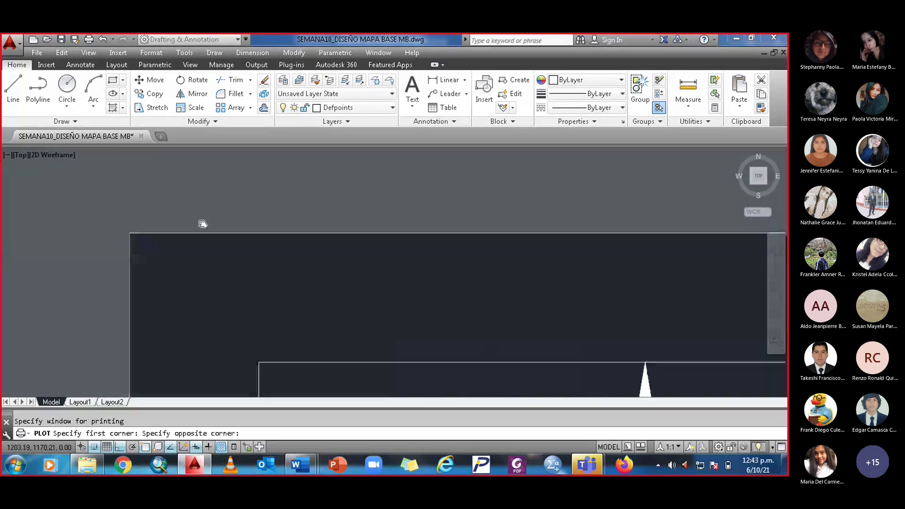
{"action": "scroll", "coordinate": [488, 325], "scroll_direction": "down", "scroll_amount": 5}
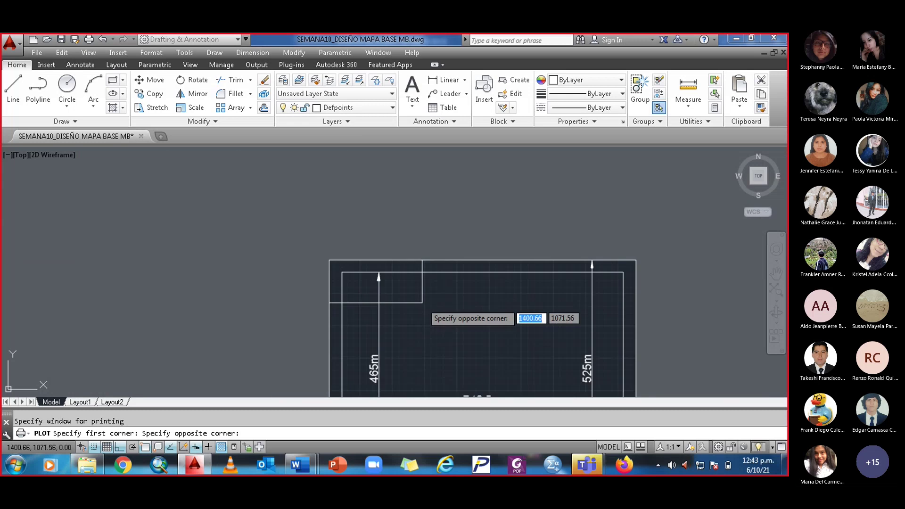
{"action": "scroll", "coordinate": [471, 306], "scroll_direction": "up", "scroll_amount": 4}
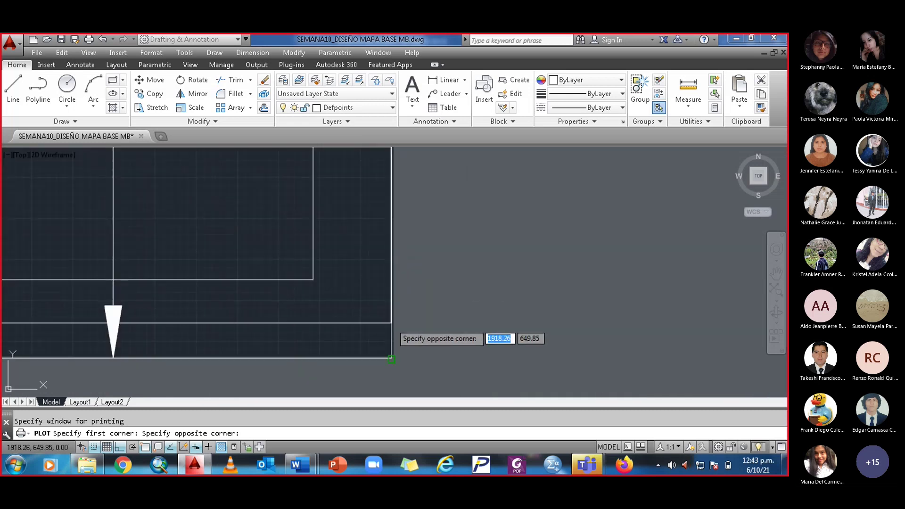
{"action": "scroll", "coordinate": [358, 270], "scroll_direction": "up", "scroll_amount": 2}
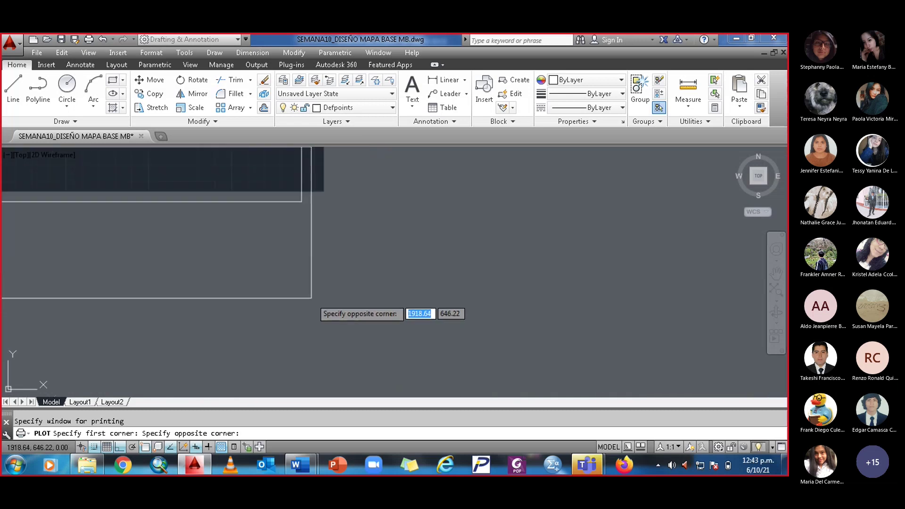
{"action": "left_click", "coordinate": [301, 203]}
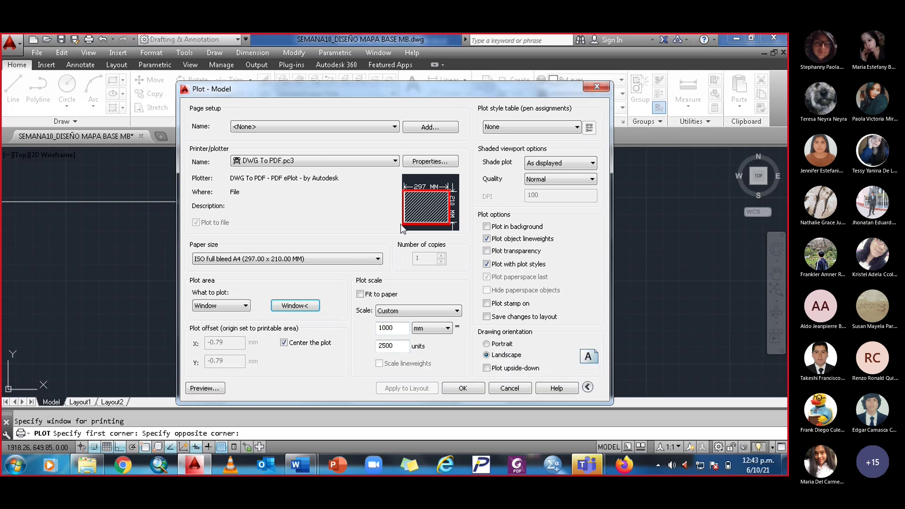
- Preview the landscape plot of the redefined window, inspect the sheet, and exit the plot
{"action": "left_click", "coordinate": [215, 389]}
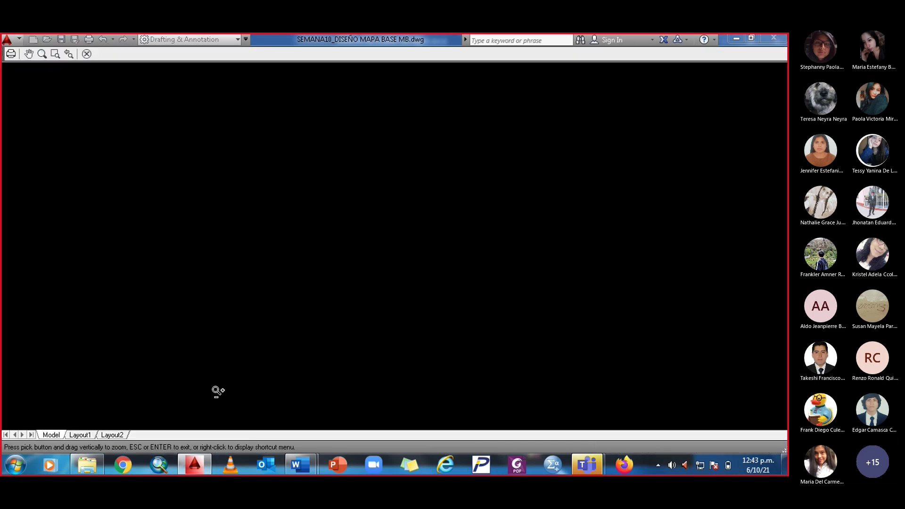
{"action": "scroll", "coordinate": [319, 220], "scroll_direction": "up", "scroll_amount": 2}
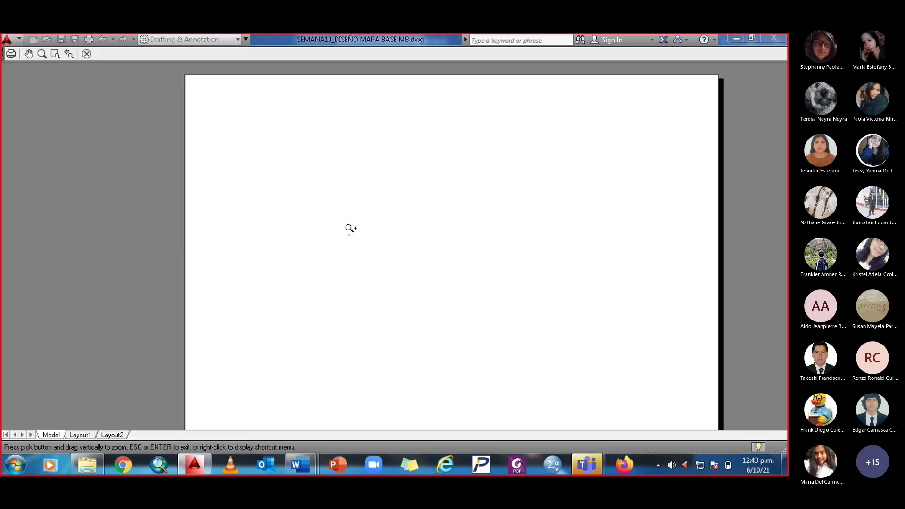
{"action": "scroll", "coordinate": [349, 228], "scroll_direction": "down", "scroll_amount": 2}
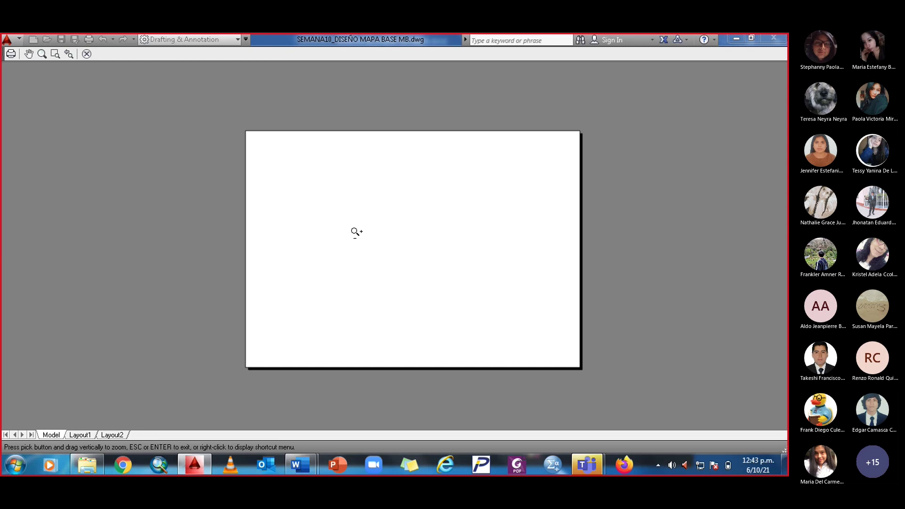
{"action": "key", "text": "Escape"}
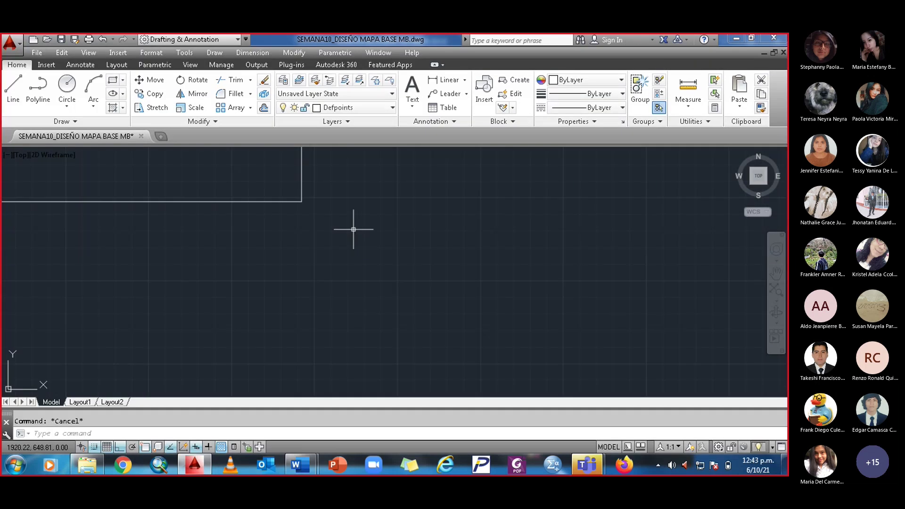
- Delete the stray 742.5m and 525m ordinate dimensions at the upper right corner of the frame at the origin
{"action": "scroll", "coordinate": [351, 269], "scroll_direction": "down", "scroll_amount": 6}
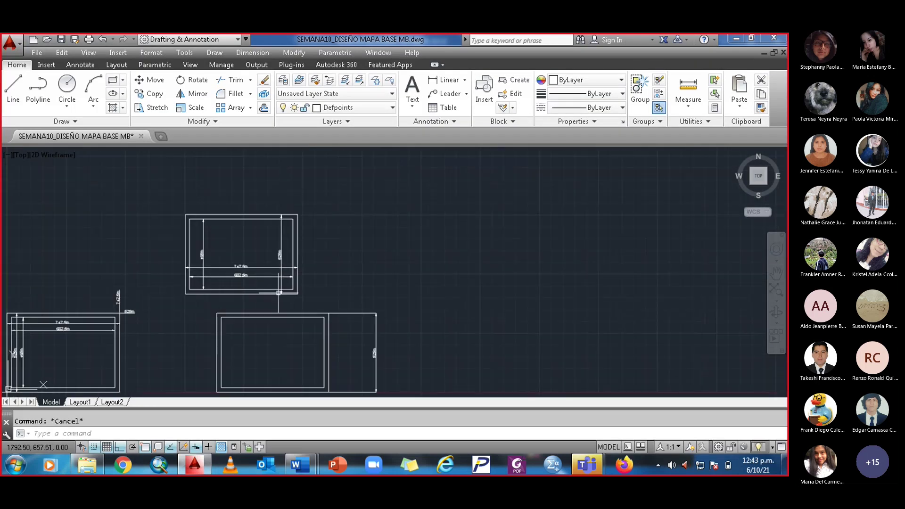
{"action": "scroll", "coordinate": [333, 291], "scroll_direction": "up", "scroll_amount": 3}
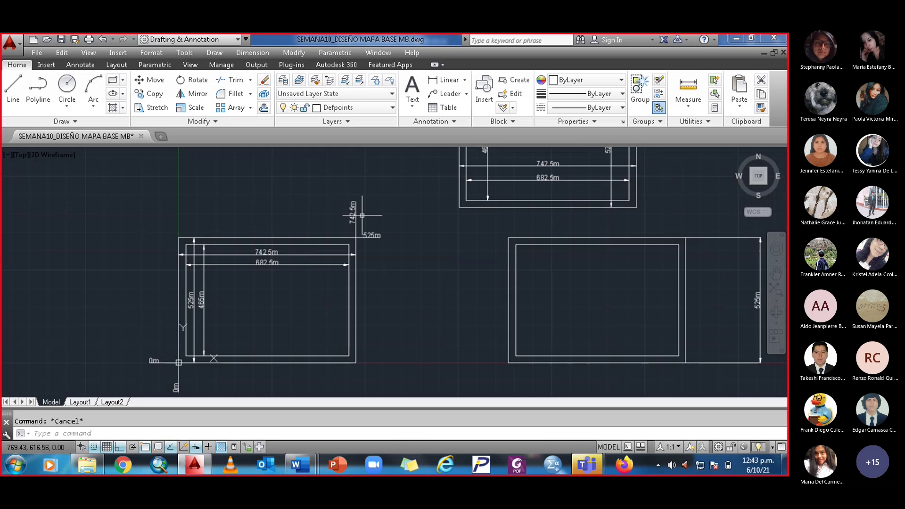
{"action": "left_click", "coordinate": [384, 200]}
{"action": "left_click", "coordinate": [348, 215]}
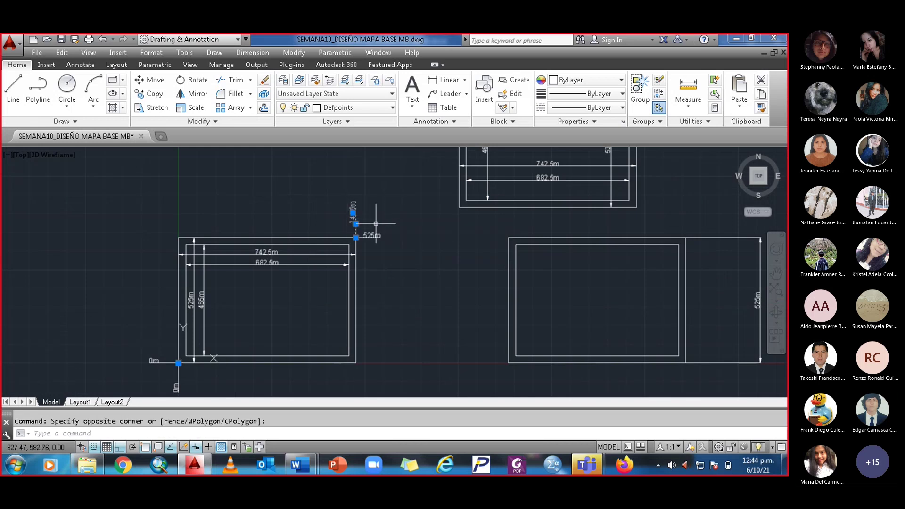
{"action": "key", "text": "Delete"}
{"action": "left_click", "coordinate": [368, 238]}
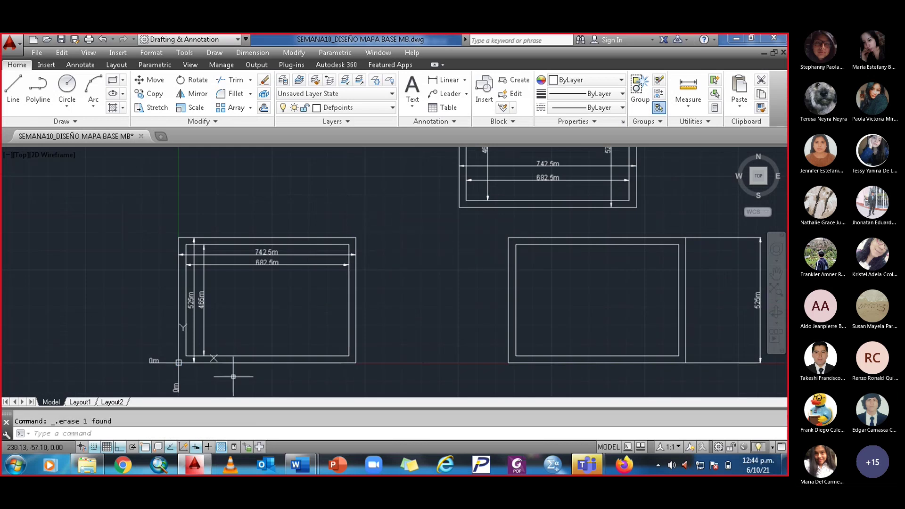
- Delete the two 0m ordinate dimensions at the origin corner of the lower left frame
{"action": "left_click", "coordinate": [172, 375]}
{"action": "left_click", "coordinate": [167, 380]}
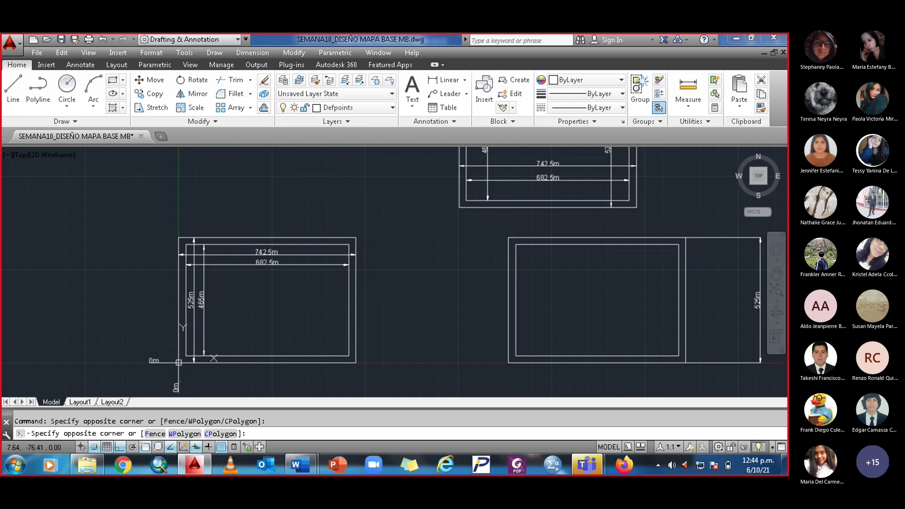
{"action": "left_click", "coordinate": [166, 382]}
{"action": "left_click", "coordinate": [170, 380]}
{"action": "left_click", "coordinate": [175, 378]}
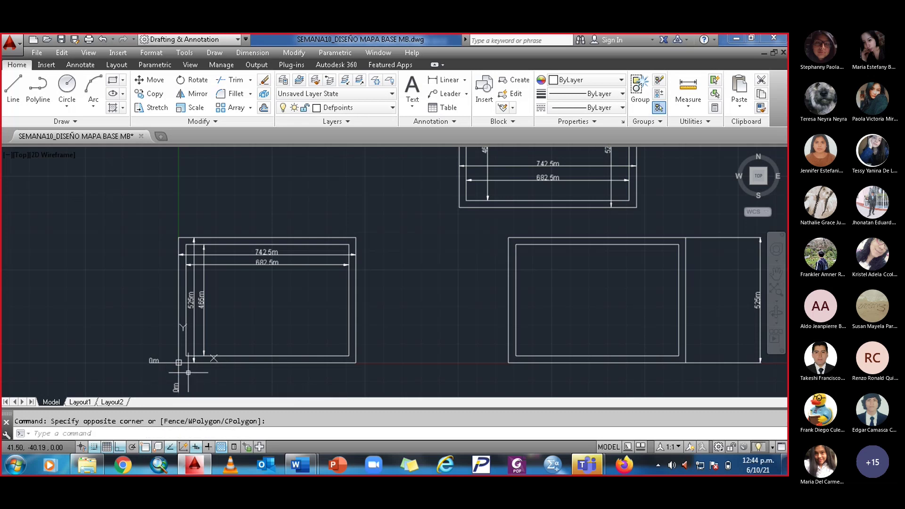
{"action": "left_click", "coordinate": [177, 377]}
{"action": "left_click", "coordinate": [156, 359]}
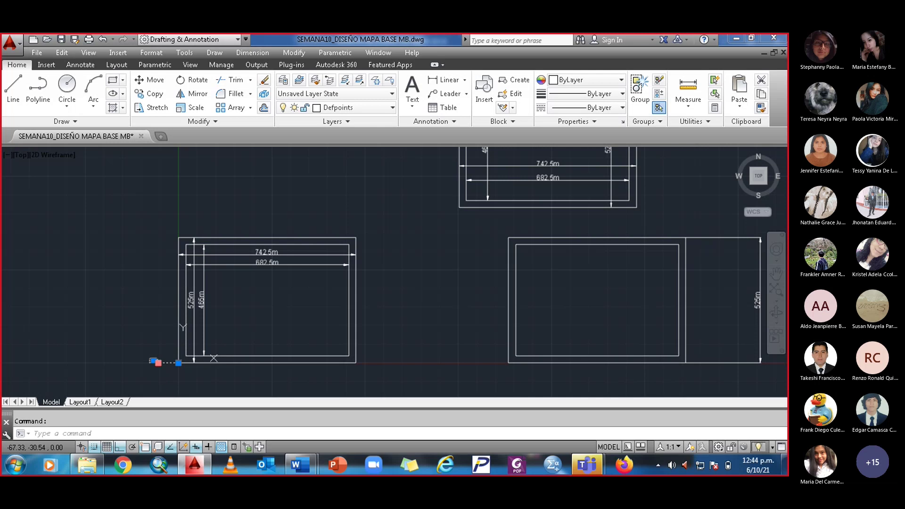
{"action": "left_click", "coordinate": [177, 366]}
{"action": "left_click", "coordinate": [146, 366]}
{"action": "key", "text": "Delete"}
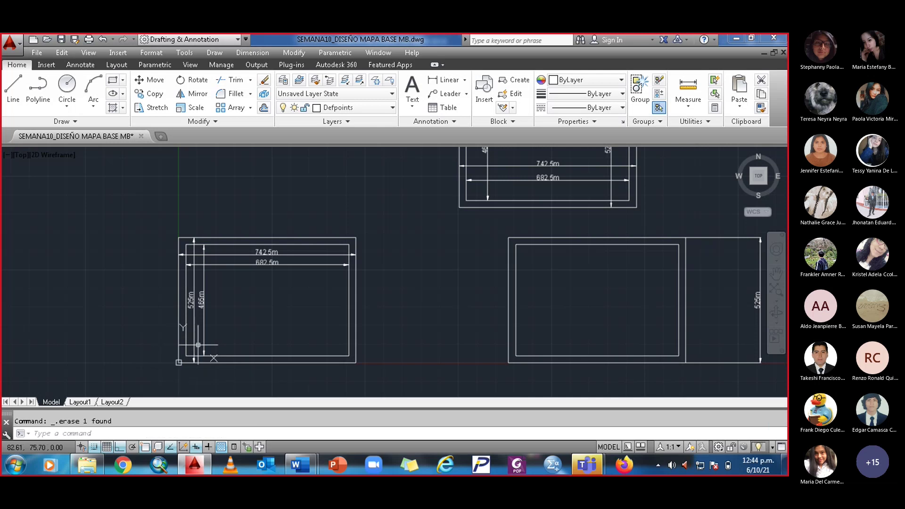
{"action": "key", "text": "Escape"}
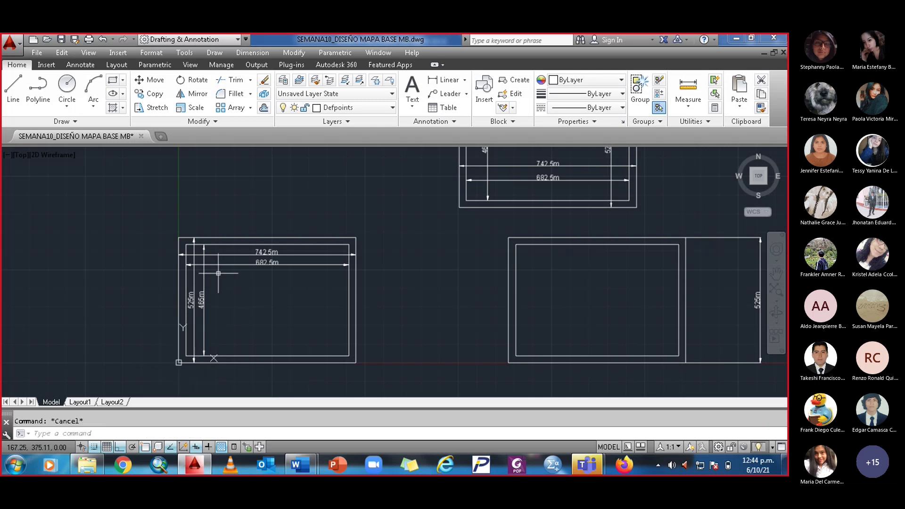
- Start a new plot with the DWG To PDF.pc3 plotter and set the plot area to Window
{"action": "left_click", "coordinate": [38, 53]}
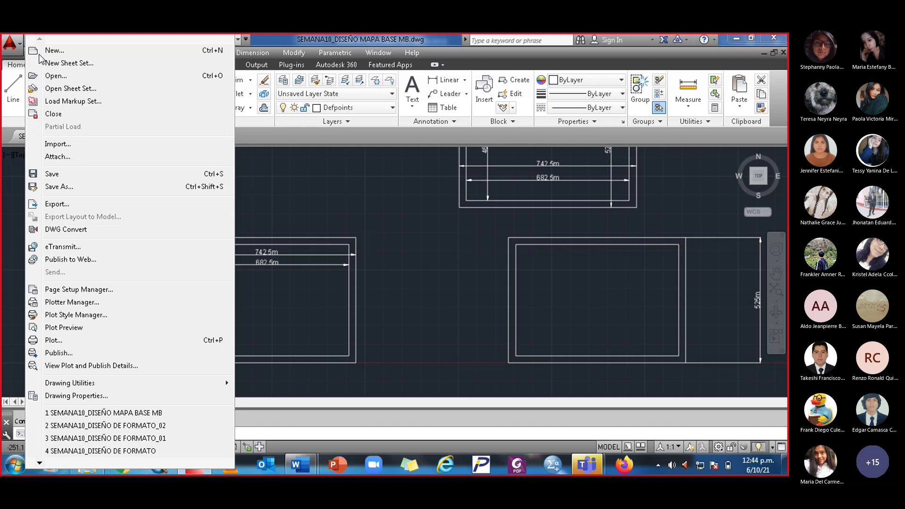
{"action": "left_click", "coordinate": [74, 340]}
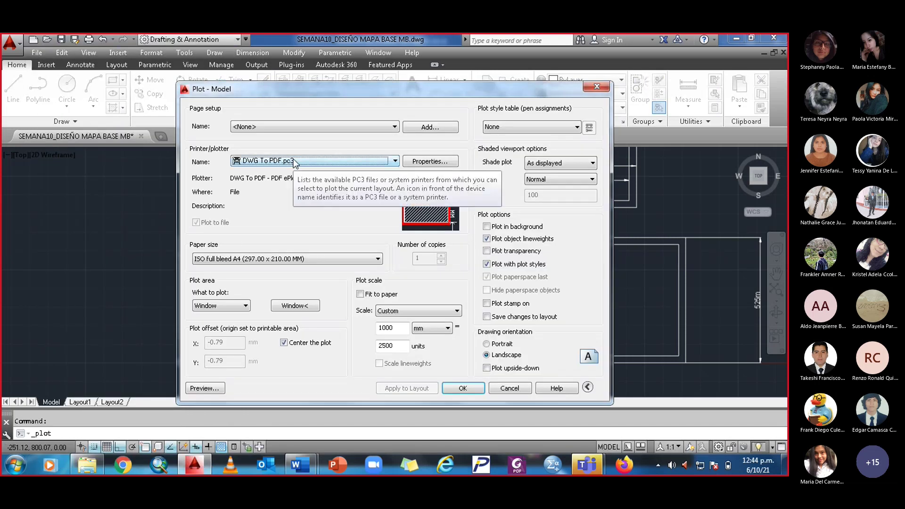
{"action": "left_click", "coordinate": [395, 163]}
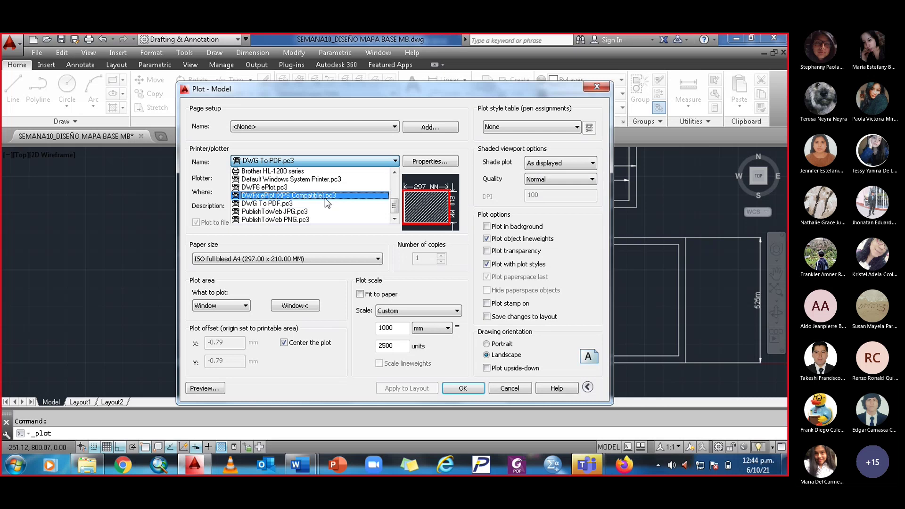
{"action": "left_click", "coordinate": [294, 205]}
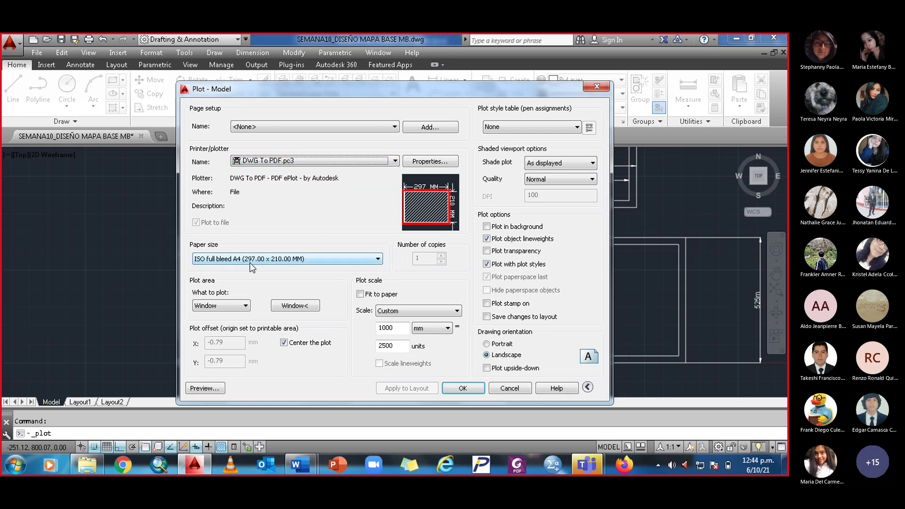
{"action": "left_click", "coordinate": [246, 306]}
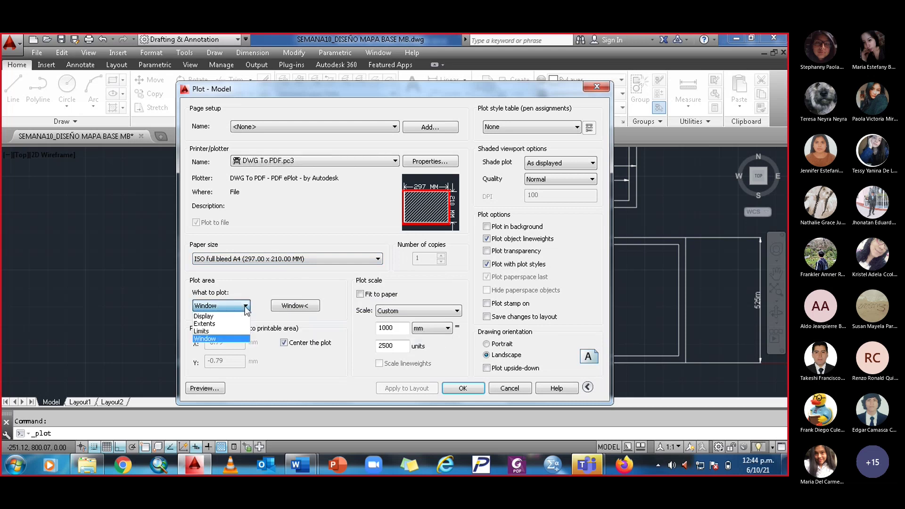
{"action": "left_click", "coordinate": [217, 339]}
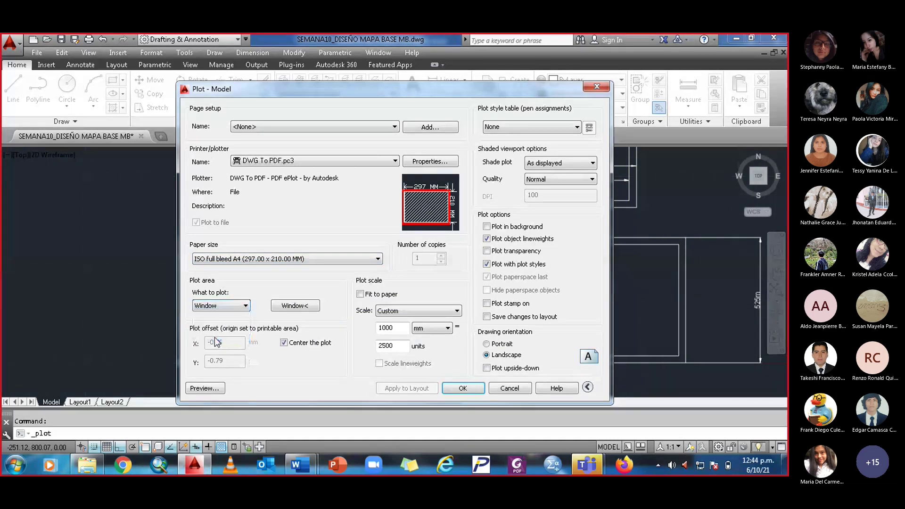
- Define the plot window from the outer rectangle of the frame at the origin, picking its upper left and lower right corners
{"action": "left_click", "coordinate": [300, 311]}
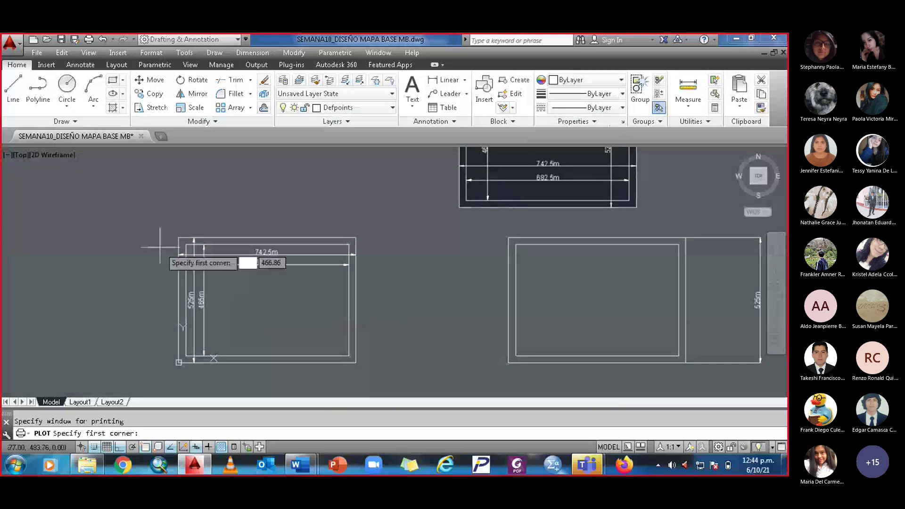
{"action": "scroll", "coordinate": [196, 238], "scroll_direction": "up", "scroll_amount": 6}
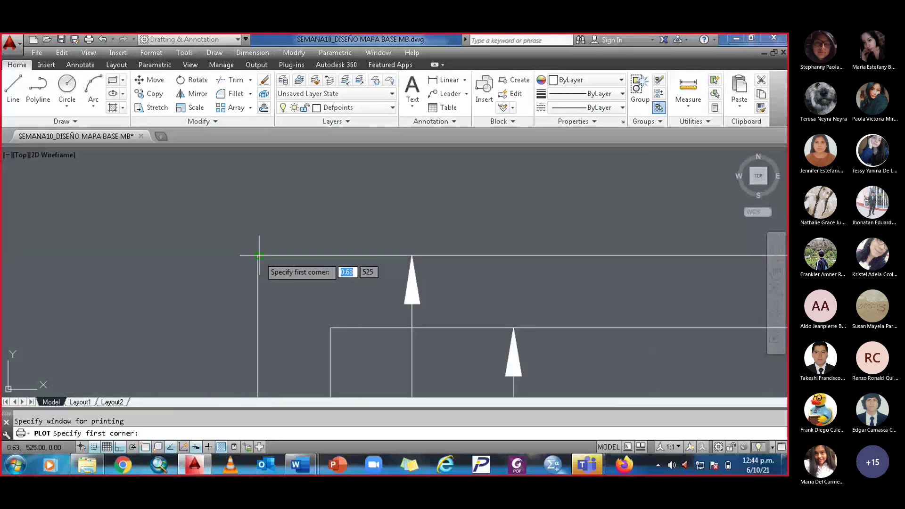
{"action": "scroll", "coordinate": [259, 255], "scroll_direction": "up", "scroll_amount": 3}
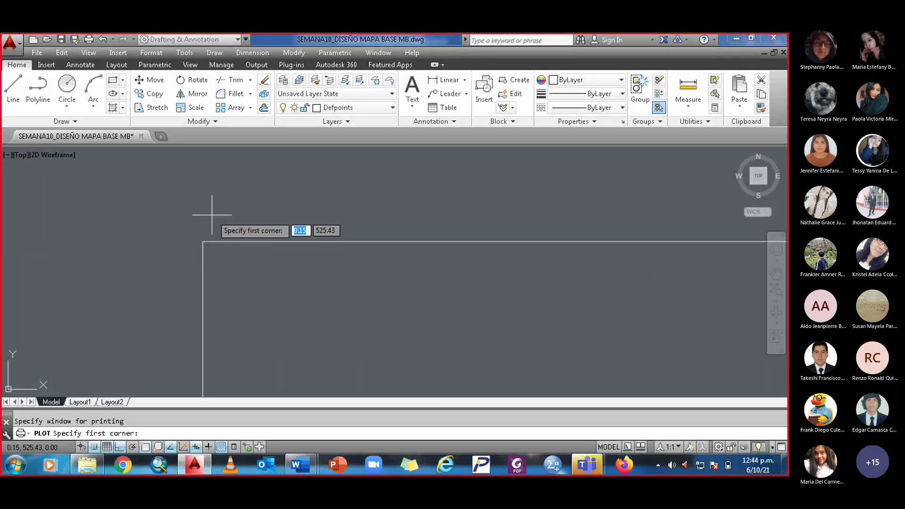
{"action": "left_click", "coordinate": [202, 241]}
{"action": "scroll", "coordinate": [396, 294], "scroll_direction": "down", "scroll_amount": 3}
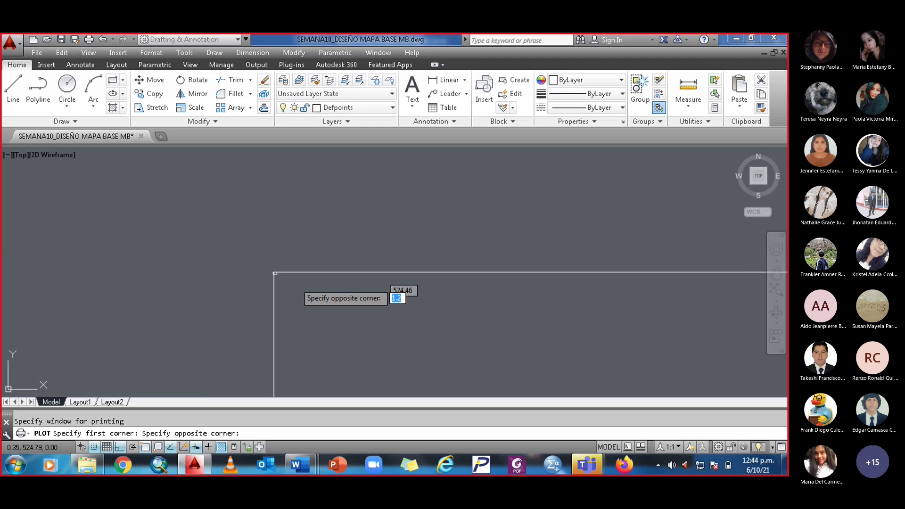
{"action": "scroll", "coordinate": [311, 288], "scroll_direction": "down", "scroll_amount": 3}
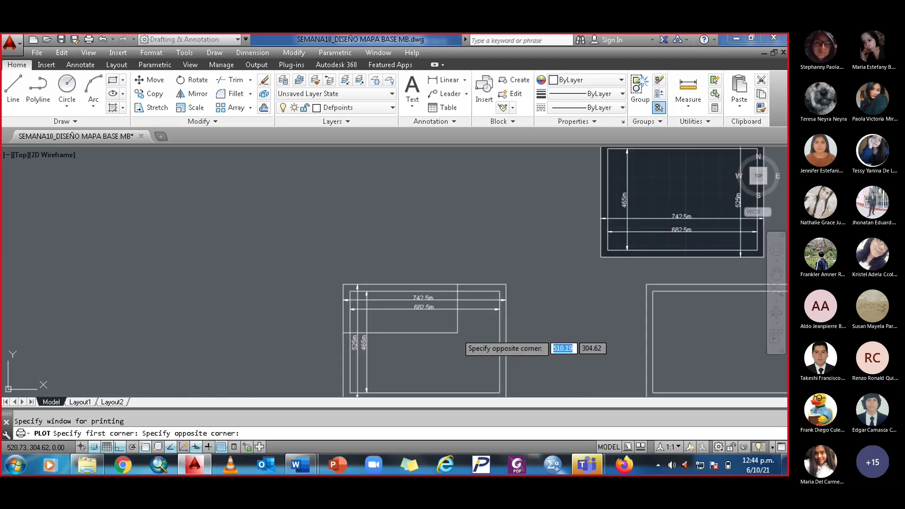
{"action": "middle_click_drag", "start_coordinate": [446, 319], "coordinate": [317, 218]}
{"action": "scroll", "coordinate": [344, 262], "scroll_direction": "up", "scroll_amount": 3}
{"action": "mouse_move", "coordinate": [344, 262]}
{"action": "middle_mouse_down"}
{"action": "mouse_move", "coordinate": [370, 285]}
{"action": "mouse_move", "coordinate": [315, 189]}
{"action": "middle_mouse_up"}
{"action": "scroll", "coordinate": [363, 299], "scroll_direction": "down", "scroll_amount": 2}
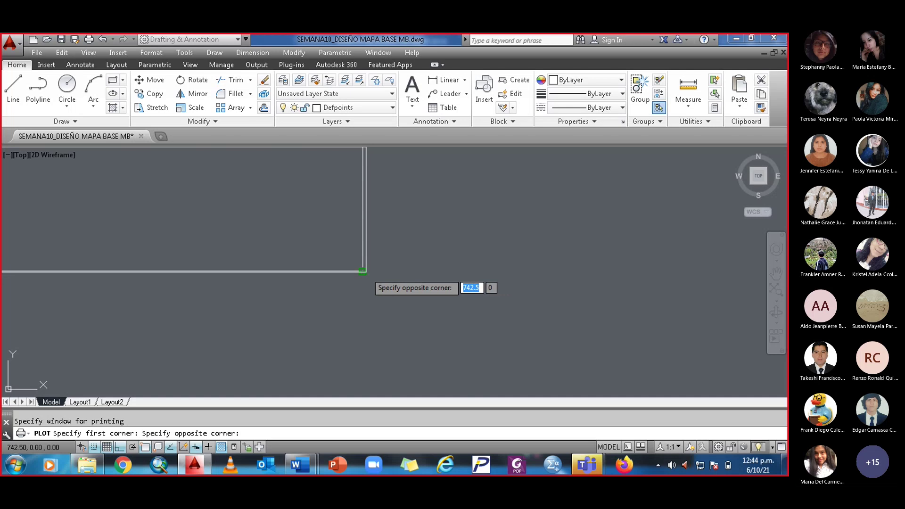
{"action": "left_click", "coordinate": [363, 272]}
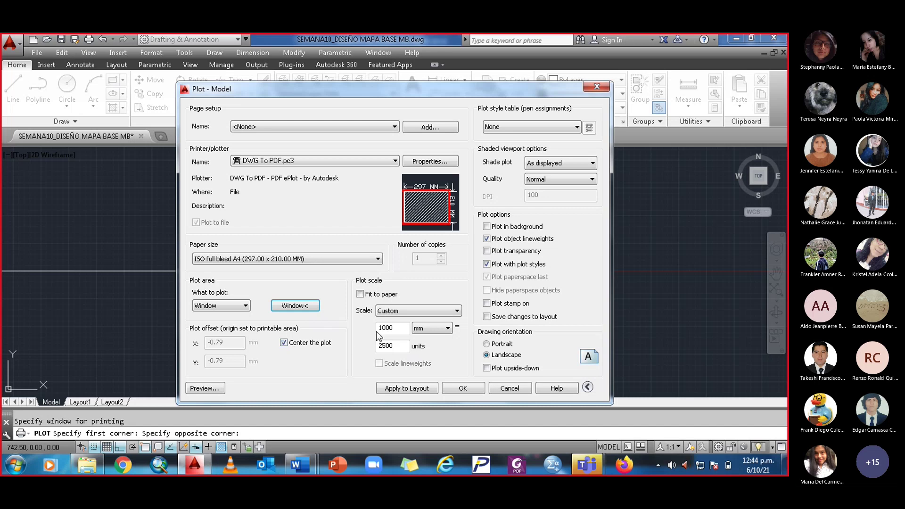
- Preview the plot of the new window, exit the preview, and apply the plot settings to the layout
{"action": "left_click", "coordinate": [205, 390]}
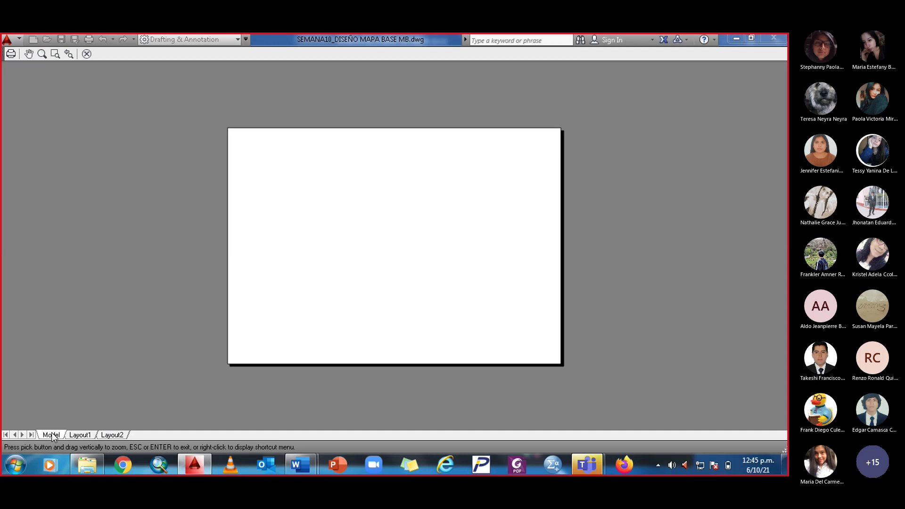
{"action": "key", "text": "Escape"}
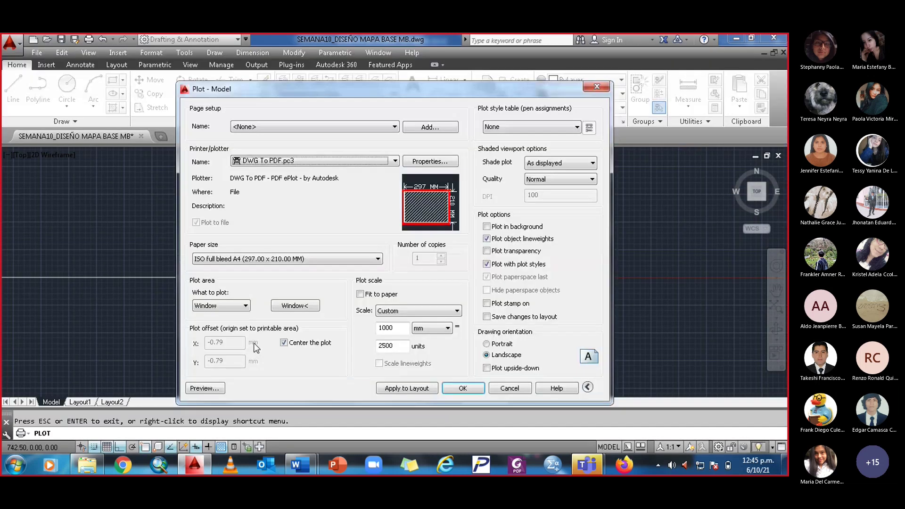
{"action": "left_click", "coordinate": [402, 389]}
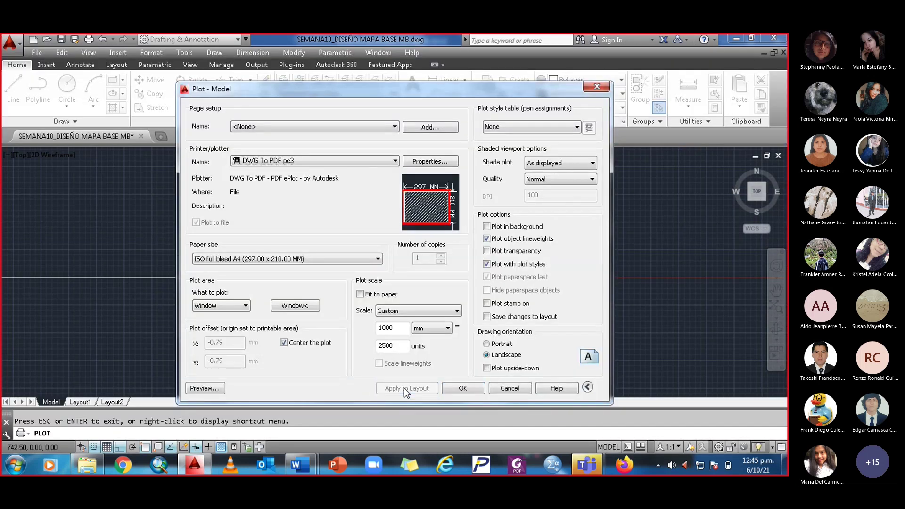
- Check the PDF output file dialog without saving, and preview the blank sheet again before returning to the plot settings
{"action": "left_click", "coordinate": [464, 389]}
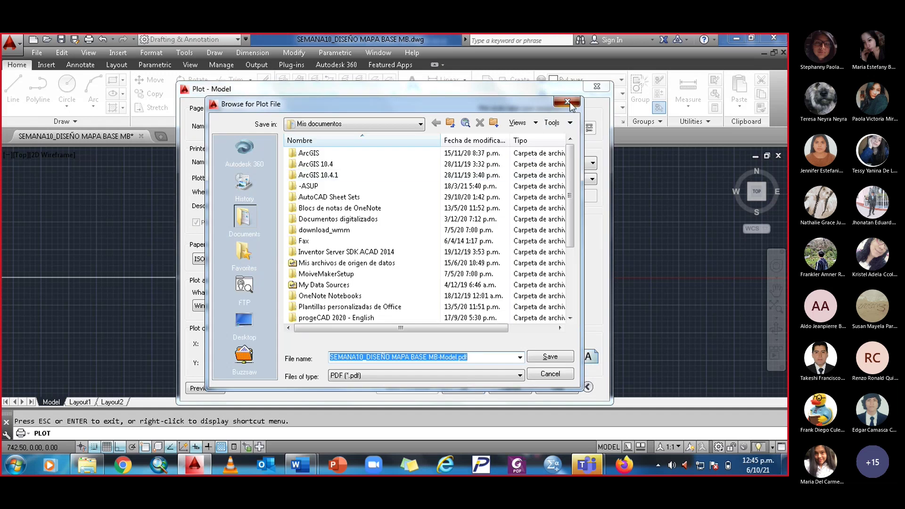
{"action": "key", "text": "Return"}
{"action": "left_click", "coordinate": [205, 388]}
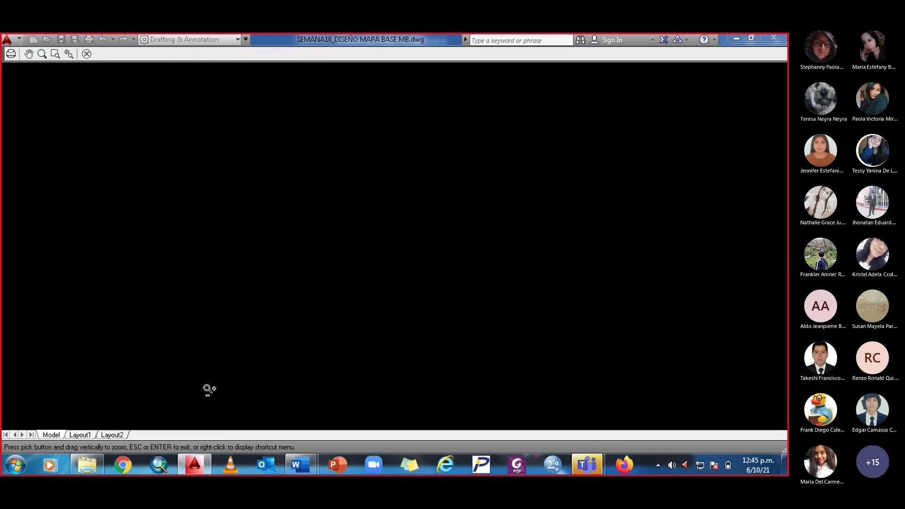
{"action": "scroll", "coordinate": [370, 264], "scroll_direction": "down", "scroll_amount": 2}
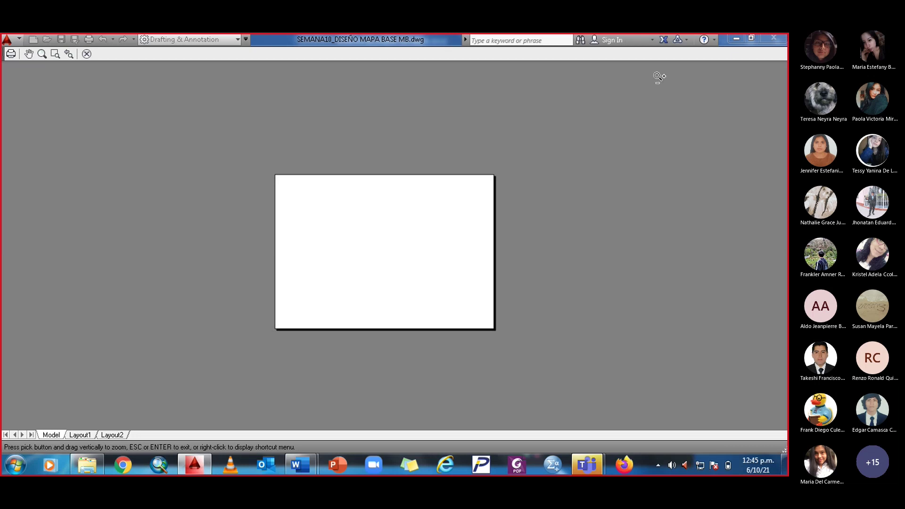
{"action": "key", "text": "Escape"}
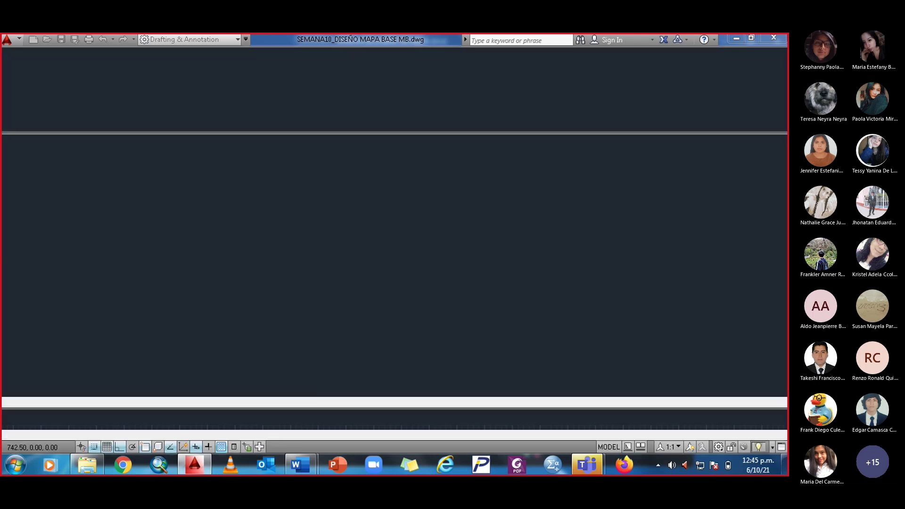
{"action": "key", "text": "Down"}
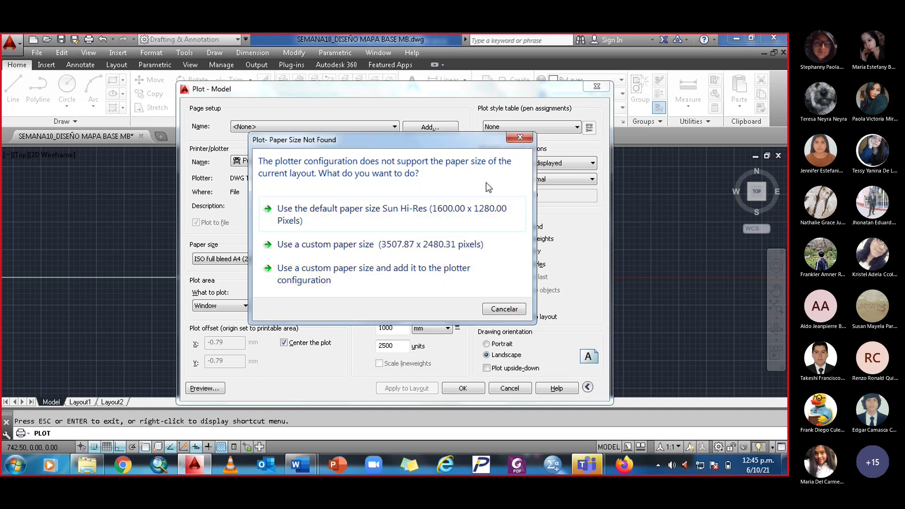
{"action": "left_click", "coordinate": [520, 138]}
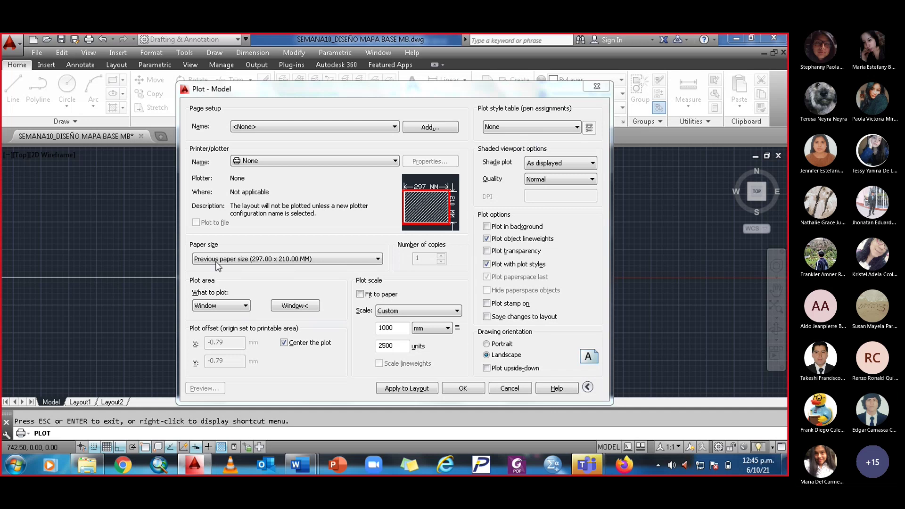
{"action": "left_click", "coordinate": [377, 261]}
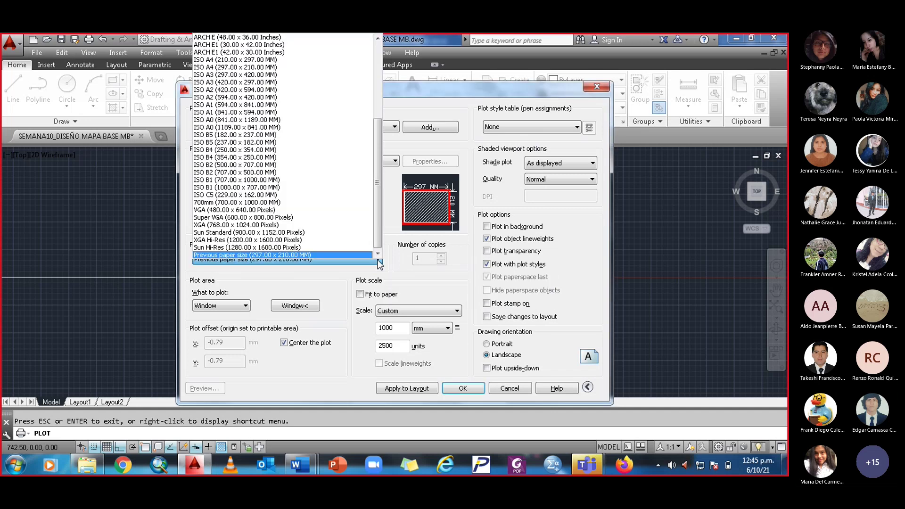
{"action": "scroll", "coordinate": [322, 122], "scroll_direction": "up", "scroll_amount": 5}
{"action": "scroll", "coordinate": [261, 176], "scroll_direction": "up", "scroll_amount": 3}
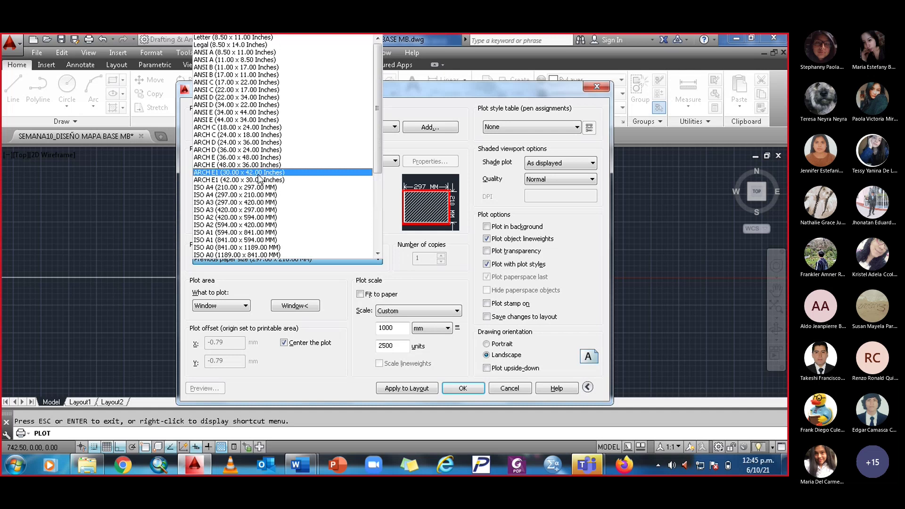
{"action": "left_click", "coordinate": [125, 237]}
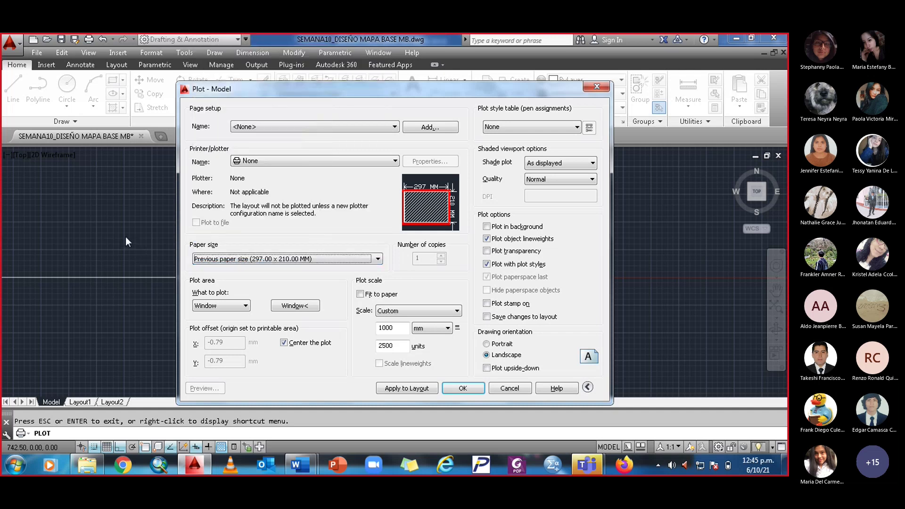
{"action": "left_click", "coordinate": [596, 86]}
- Restart the plot with DWG To PDF.pc3 and choose the ISO full bleed A4 (297.00 x 210.00 MM) paper size
{"action": "mouse_move", "coordinate": [339, 197]}
{"action": "left_mouse_down"}
{"action": "mouse_move", "coordinate": [339, 141]}
{"action": "mouse_move", "coordinate": [162, 242]}
{"action": "mouse_move", "coordinate": [185, 262]}
{"action": "mouse_move", "coordinate": [168, 270]}
{"action": "left_mouse_up"}
{"action": "scroll", "coordinate": [182, 287], "scroll_direction": "down", "scroll_amount": 6}
{"action": "scroll", "coordinate": [218, 247], "scroll_direction": "up", "scroll_amount": 5}
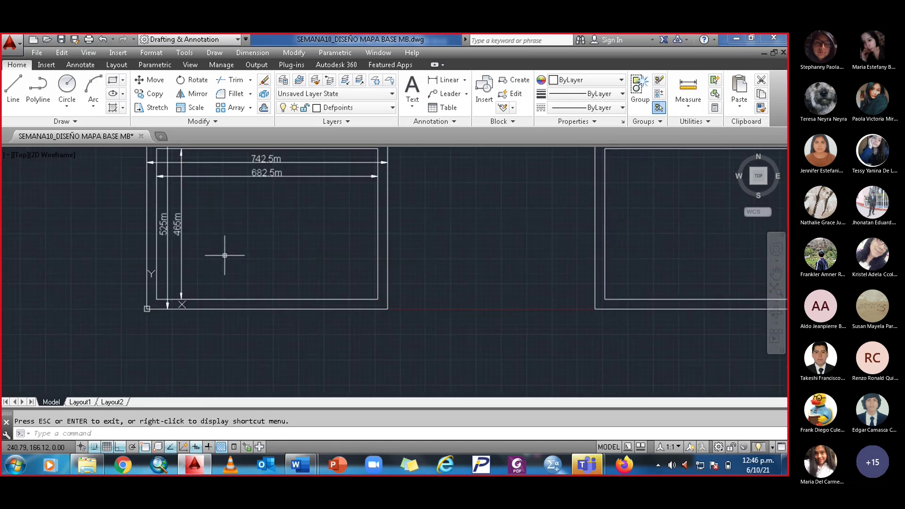
{"action": "left_click_drag", "start_coordinate": [224, 253], "coordinate": [227, 270]}
{"action": "key", "text": "Escape"}
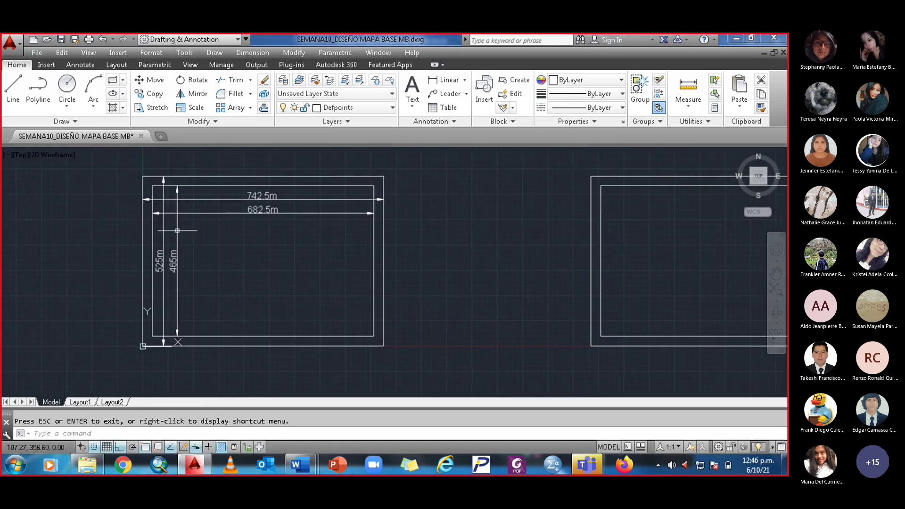
{"action": "left_click", "coordinate": [10, 42]}
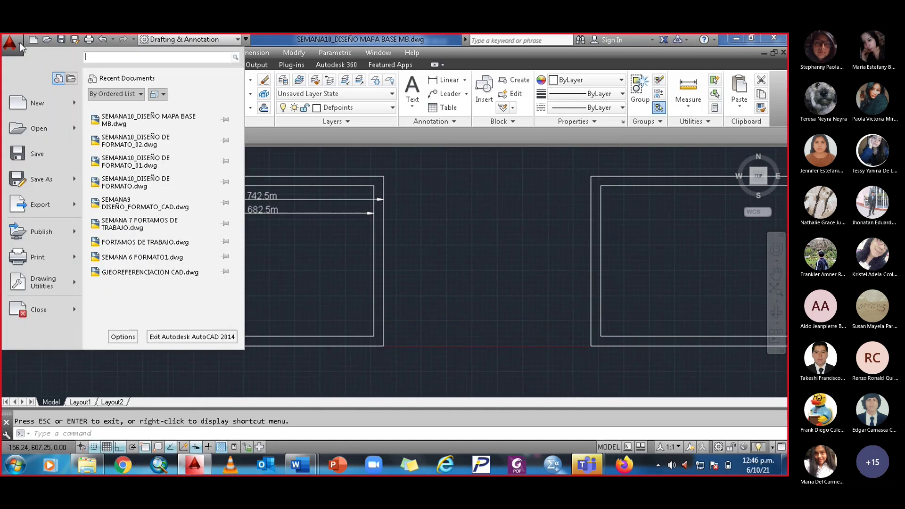
{"action": "left_click", "coordinate": [35, 256]}
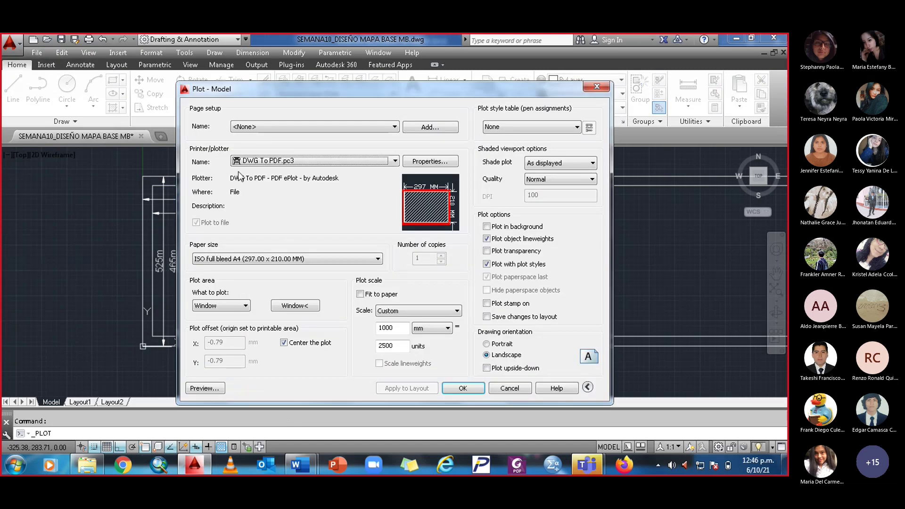
{"action": "left_click", "coordinate": [395, 161]}
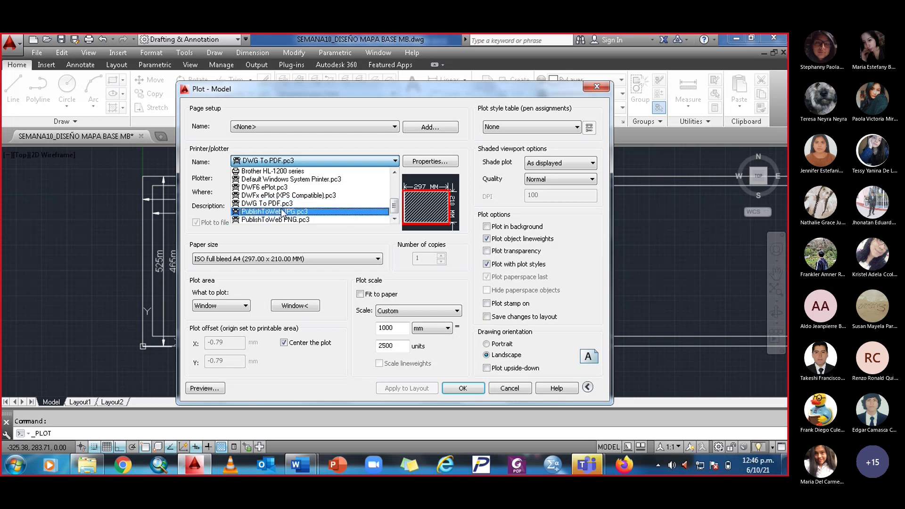
{"action": "left_click", "coordinate": [278, 203]}
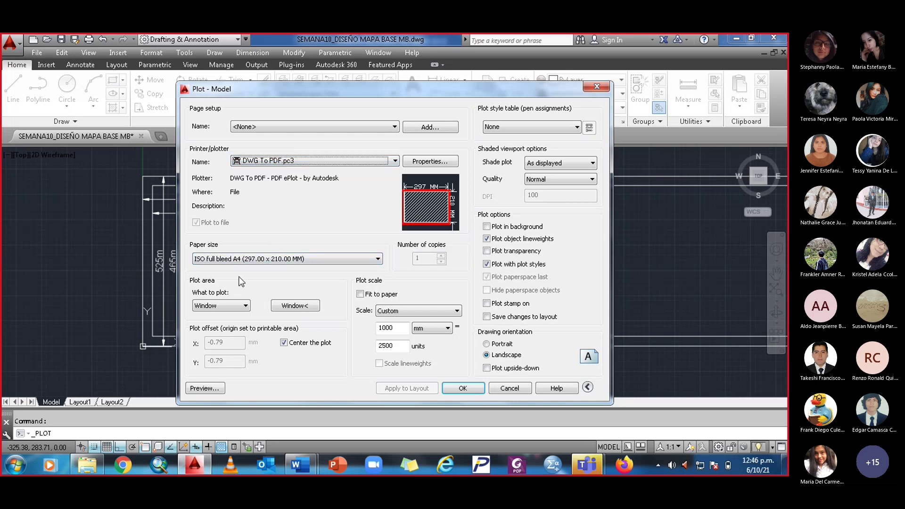
{"action": "left_click", "coordinate": [378, 260]}
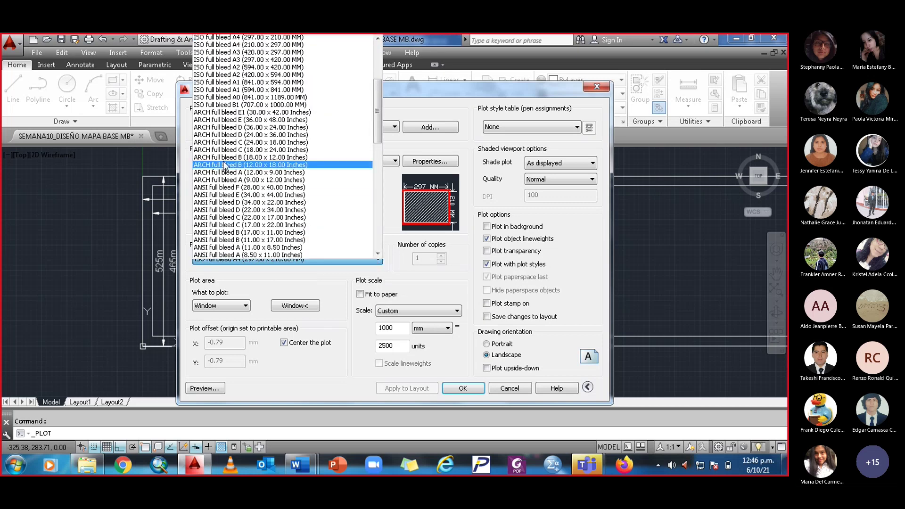
{"action": "scroll", "coordinate": [233, 149], "scroll_direction": "up", "scroll_amount": 1}
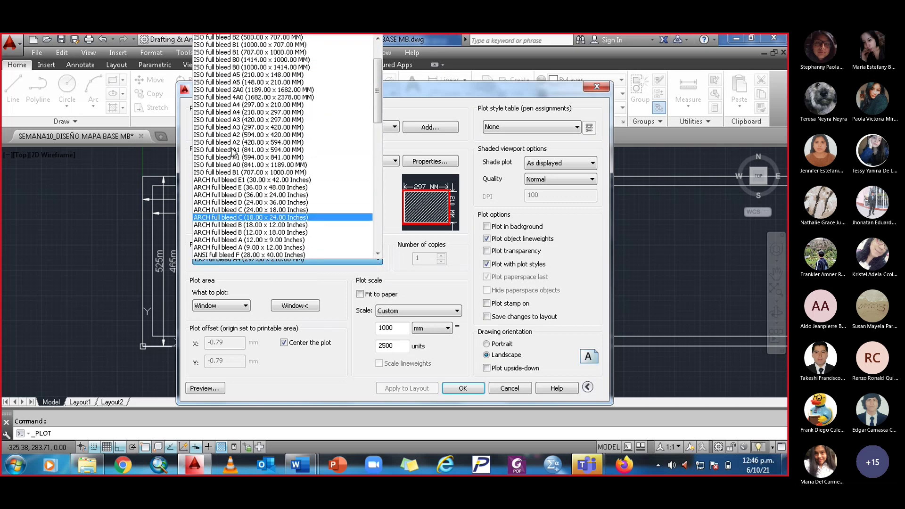
{"action": "left_click", "coordinate": [244, 104]}
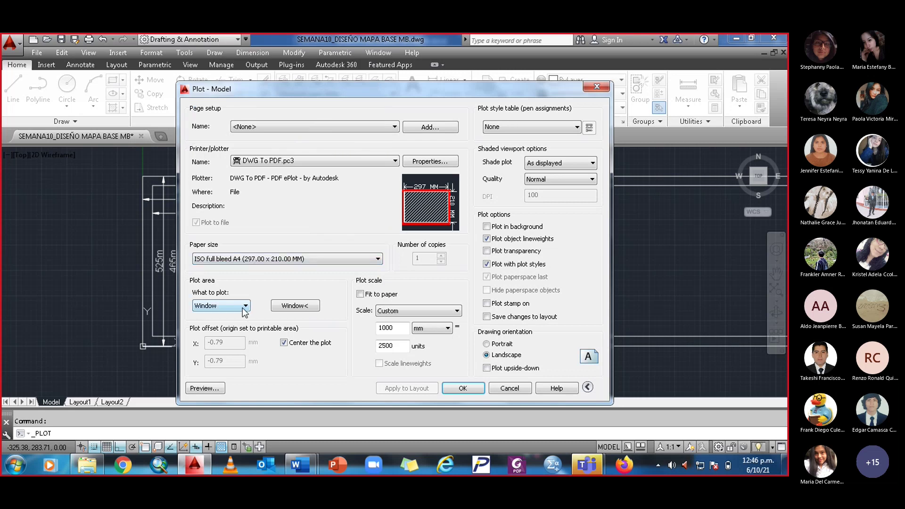
- Redefine the plot window by picking the upper left and lower right corners of the outer rectangle at the origin
{"action": "left_click", "coordinate": [295, 305]}
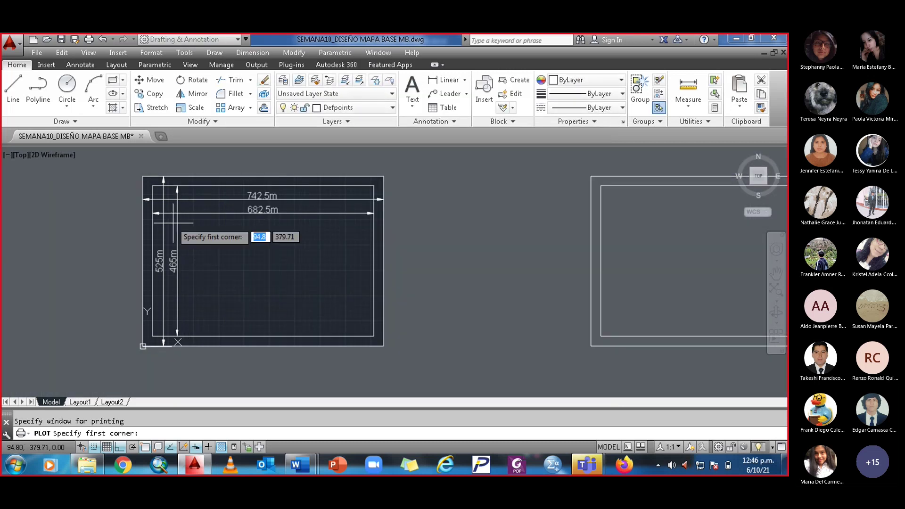
{"action": "scroll", "coordinate": [129, 175], "scroll_direction": "up", "scroll_amount": 3}
{"action": "scroll", "coordinate": [183, 190], "scroll_direction": "up", "scroll_amount": 3}
{"action": "middle_click_drag", "start_coordinate": [226, 176], "coordinate": [190, 252]}
{"action": "scroll", "coordinate": [191, 253], "scroll_direction": "up", "scroll_amount": 2}
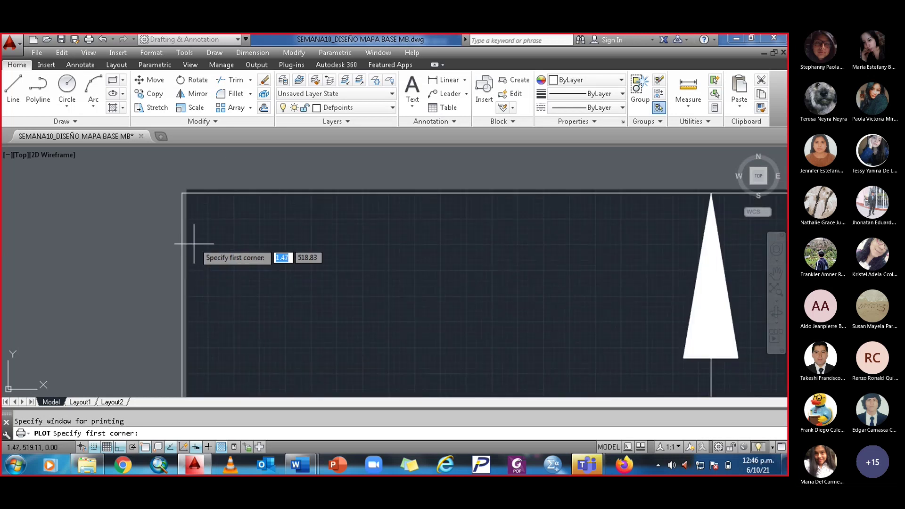
{"action": "scroll", "coordinate": [182, 196], "scroll_direction": "up", "scroll_amount": 2}
{"action": "left_click", "coordinate": [180, 190]}
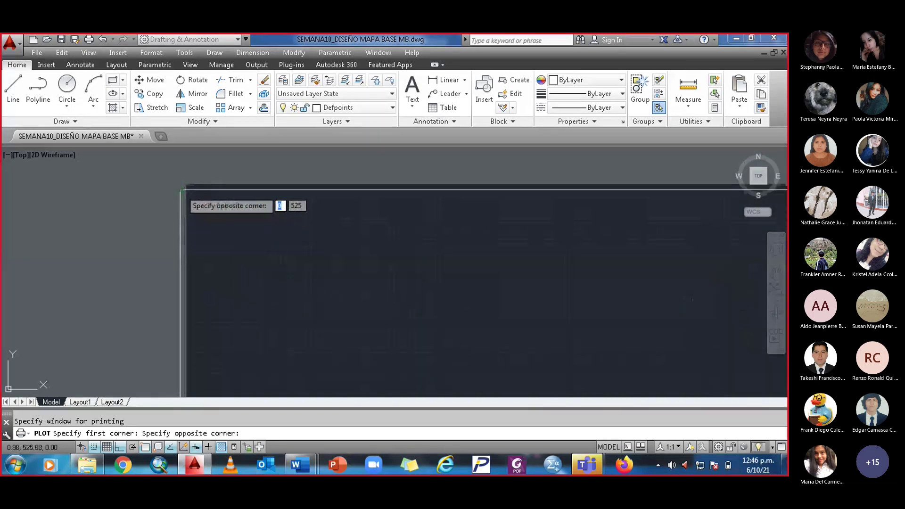
{"action": "scroll", "coordinate": [374, 279], "scroll_direction": "down", "scroll_amount": 3}
{"action": "scroll", "coordinate": [424, 302], "scroll_direction": "up", "scroll_amount": 3}
{"action": "scroll", "coordinate": [315, 281], "scroll_direction": "down", "scroll_amount": 3}
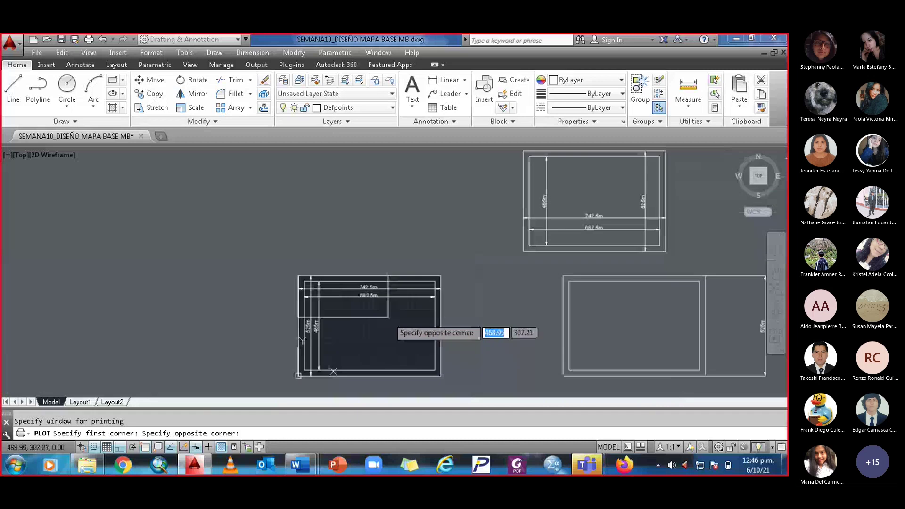
{"action": "middle_click_drag", "start_coordinate": [384, 313], "coordinate": [269, 267]}
{"action": "scroll", "coordinate": [269, 270], "scroll_direction": "up", "scroll_amount": 3}
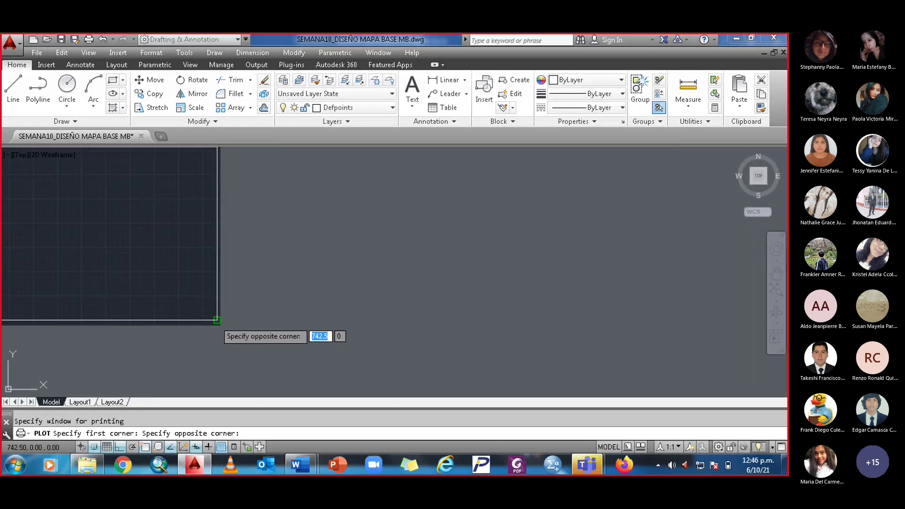
{"action": "left_click", "coordinate": [216, 320]}
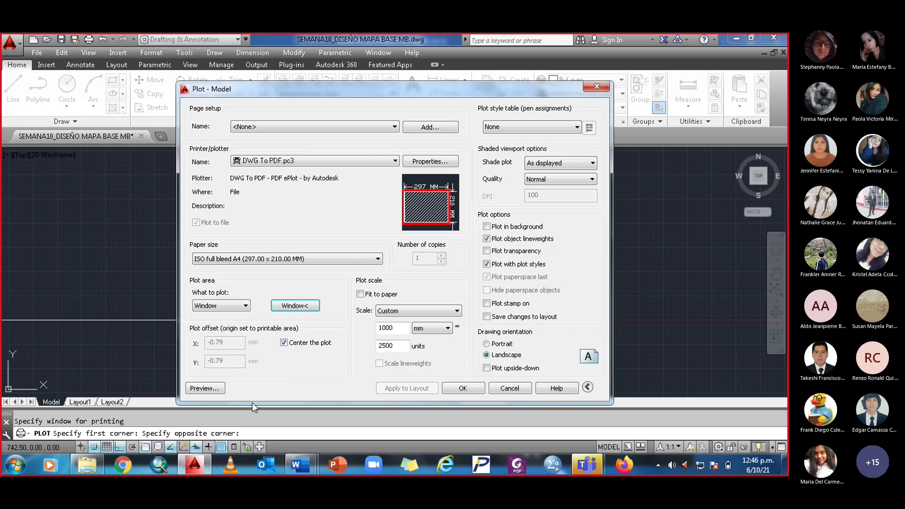
- Preview the A4 plot of the redefined window, exit the preview, and close the plot settings without plotting
{"action": "left_click", "coordinate": [205, 388]}
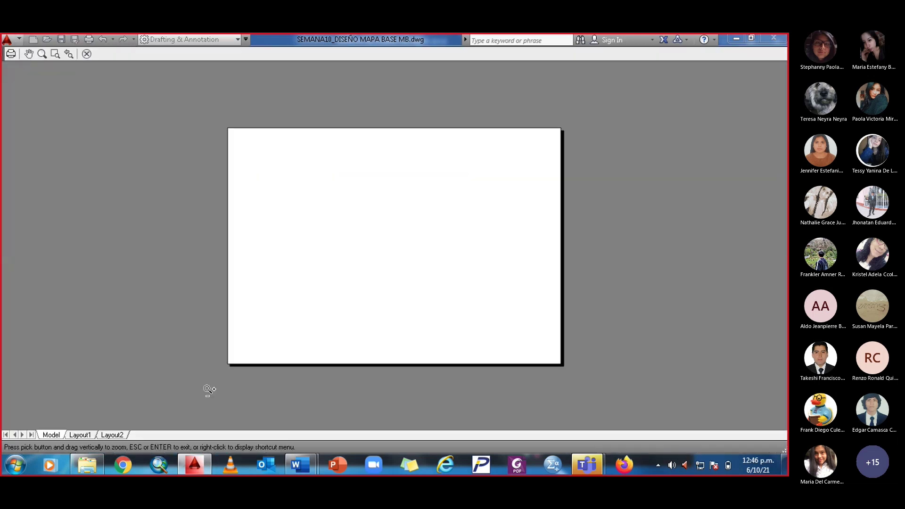
{"action": "key", "text": "Escape"}
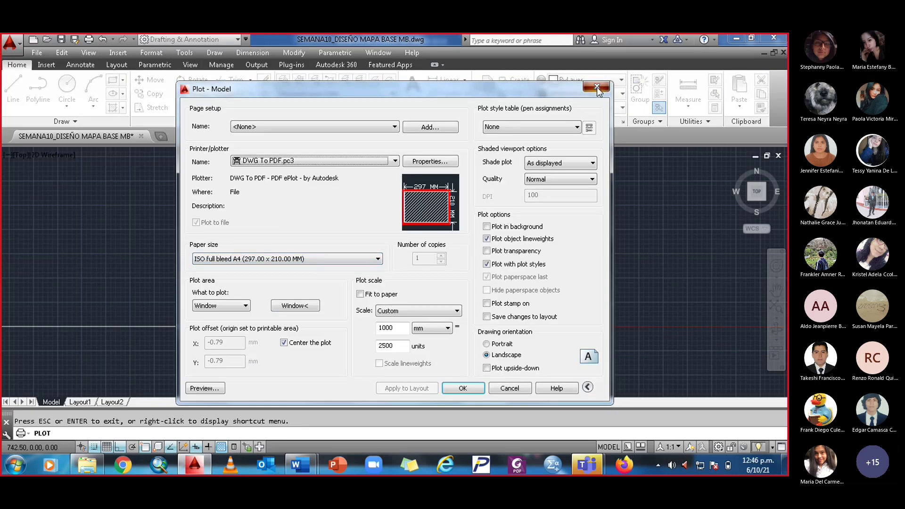
{"action": "left_click", "coordinate": [597, 88]}
{"action": "scroll", "coordinate": [281, 261], "scroll_direction": "down", "scroll_amount": 3}
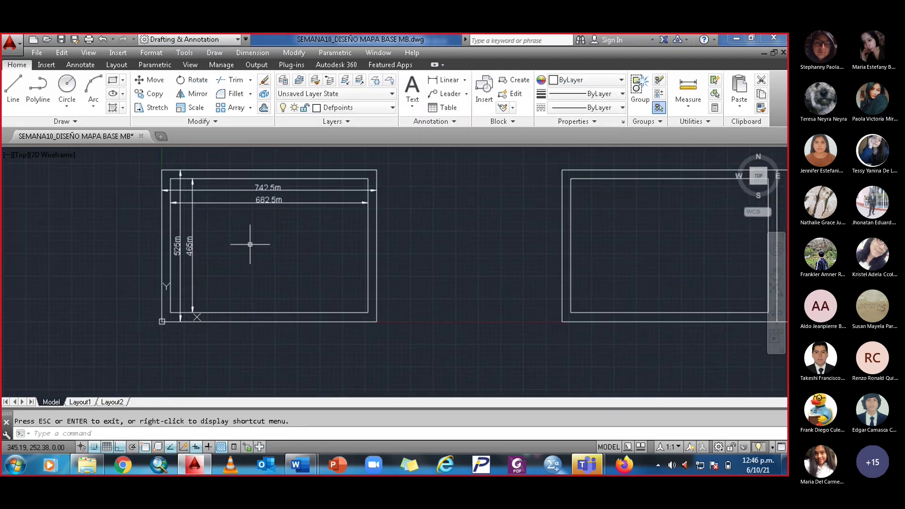
- Save the drawing over the existing SEMANA10_DISEÑO MAPA BASE MB file in CARTO_MB_AMB_2021-1, and close it
{"action": "left_click", "coordinate": [22, 44]}
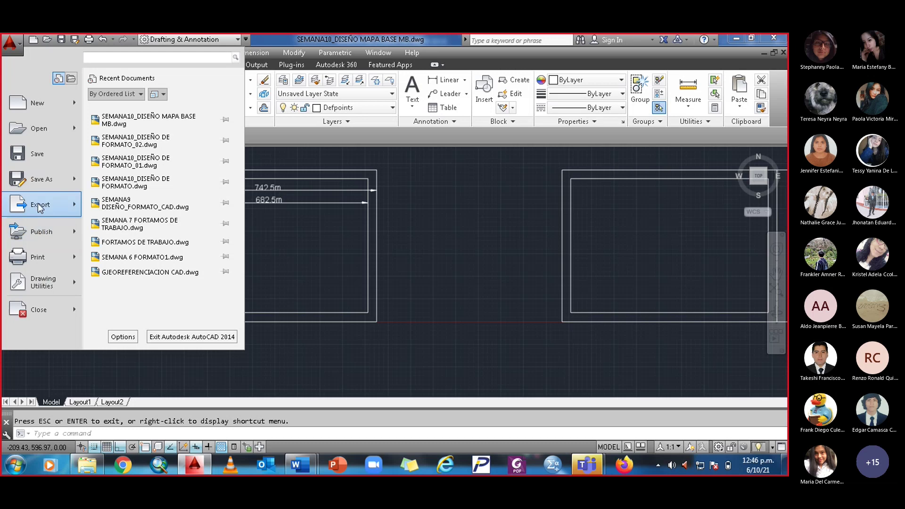
{"action": "left_click", "coordinate": [37, 179]}
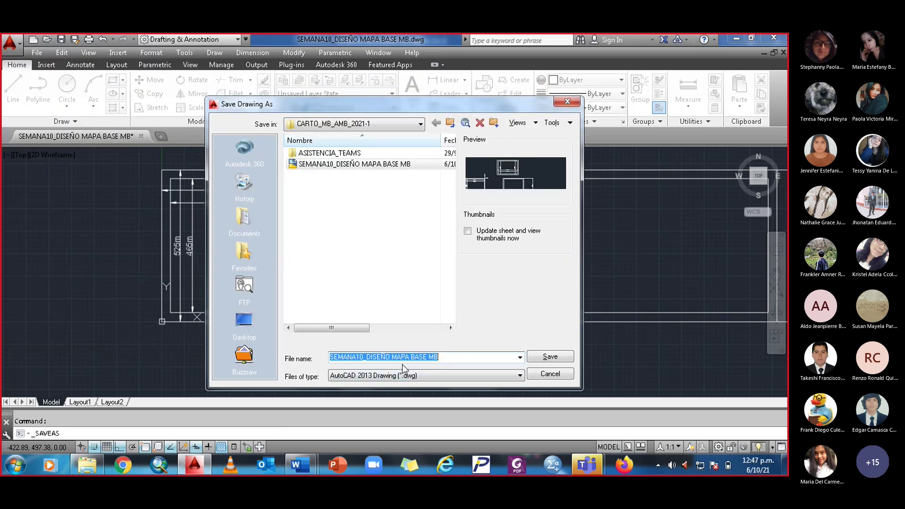
{"action": "left_click", "coordinate": [549, 357]}
{"action": "left_click", "coordinate": [380, 282]}
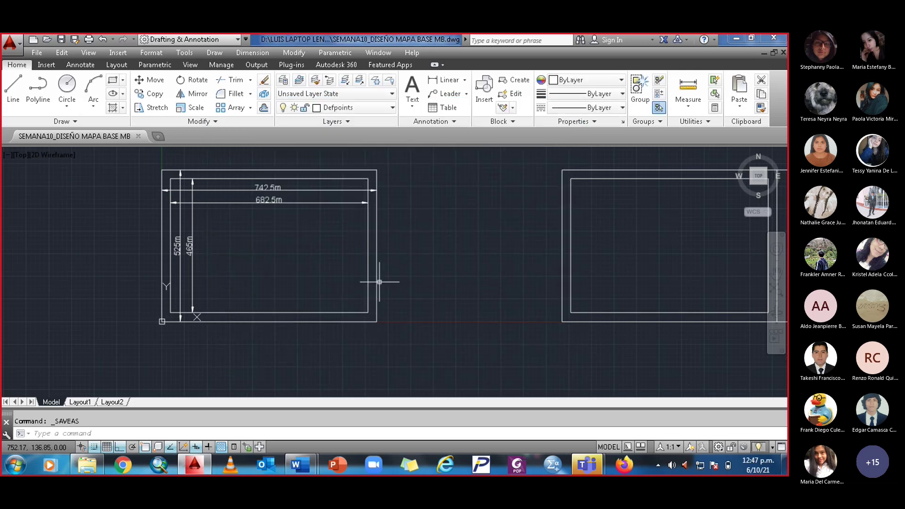
{"action": "left_click", "coordinate": [783, 52]}
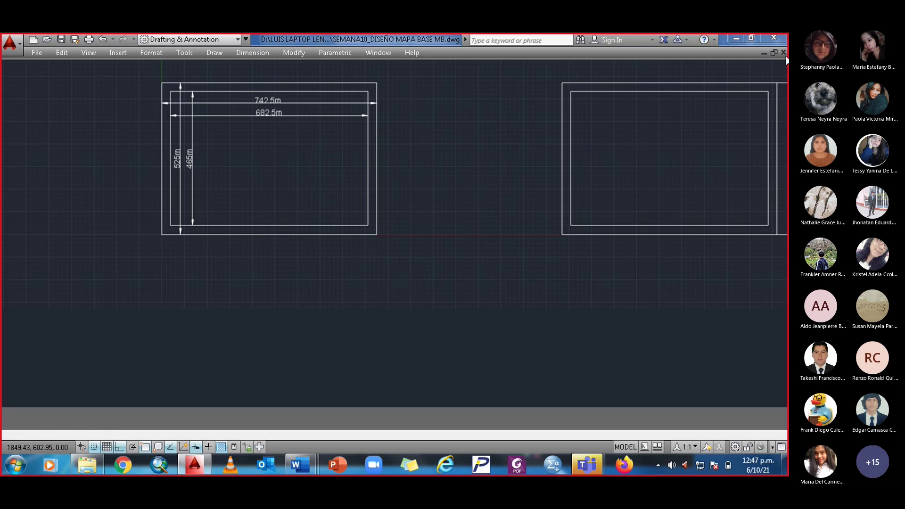
- Open the drawing SEMANA10_DISEÑO DE FORMATO from the CLASES_PRESENTACIONES folder inside CARTO_MA_AMB_2021-1
{"action": "left_click", "coordinate": [37, 52]}
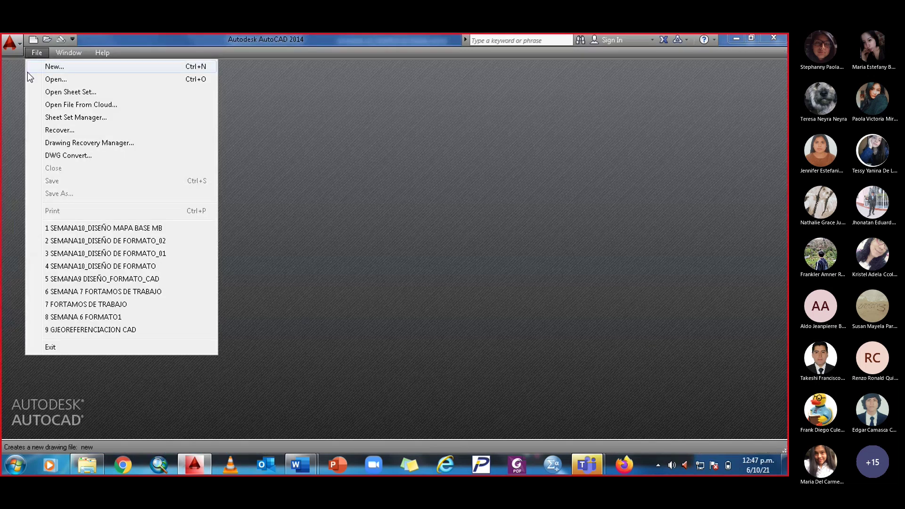
{"action": "left_click", "coordinate": [55, 80]}
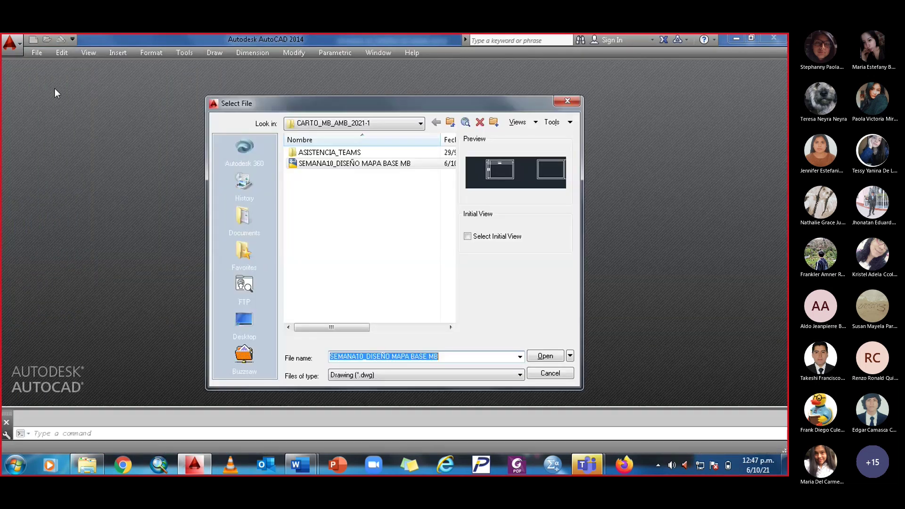
{"action": "left_click", "coordinate": [420, 123]}
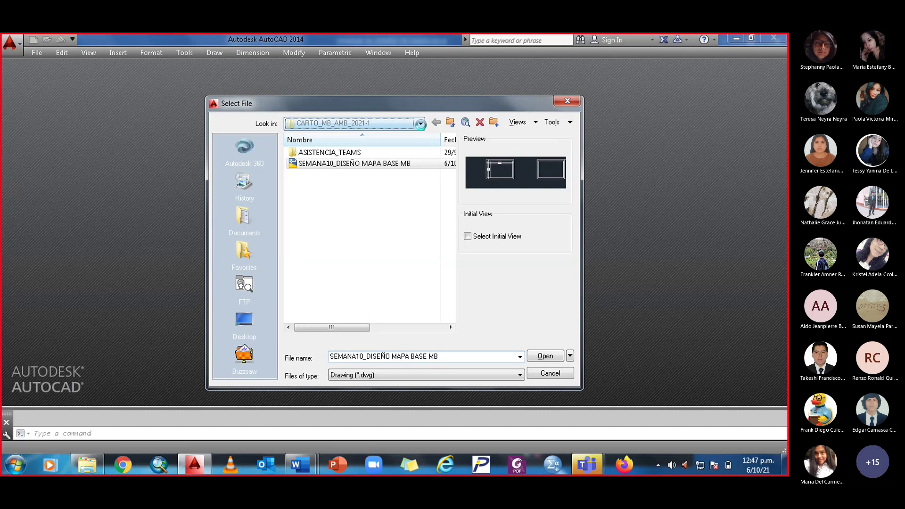
{"action": "left_click", "coordinate": [374, 191]}
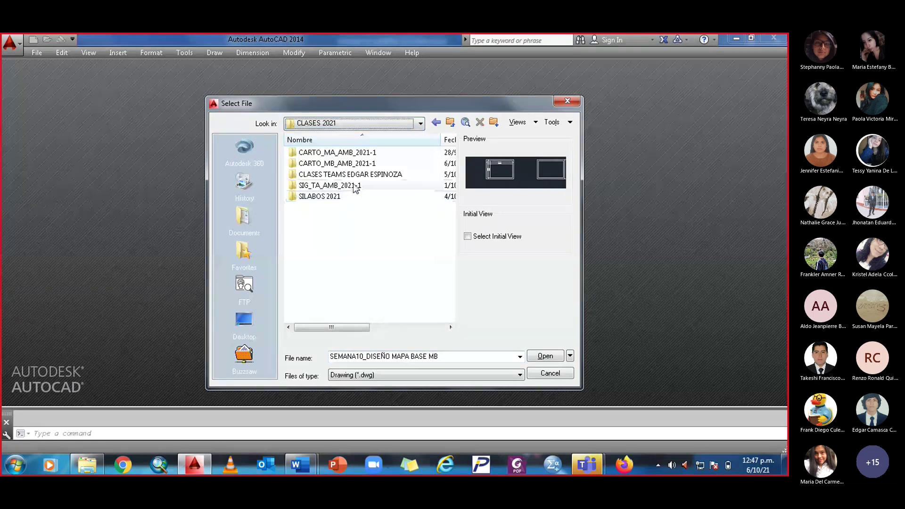
{"action": "double_click", "coordinate": [344, 154]}
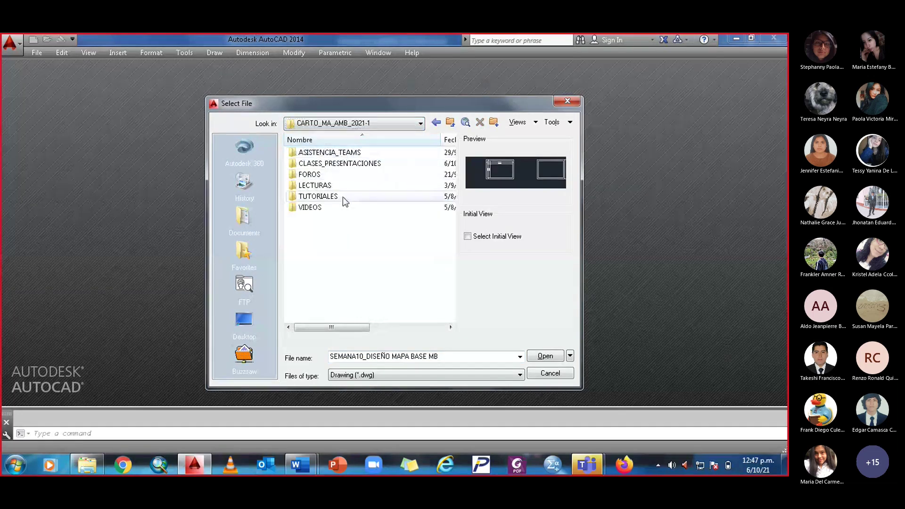
{"action": "double_click", "coordinate": [351, 164]}
{"action": "left_click", "coordinate": [348, 153]}
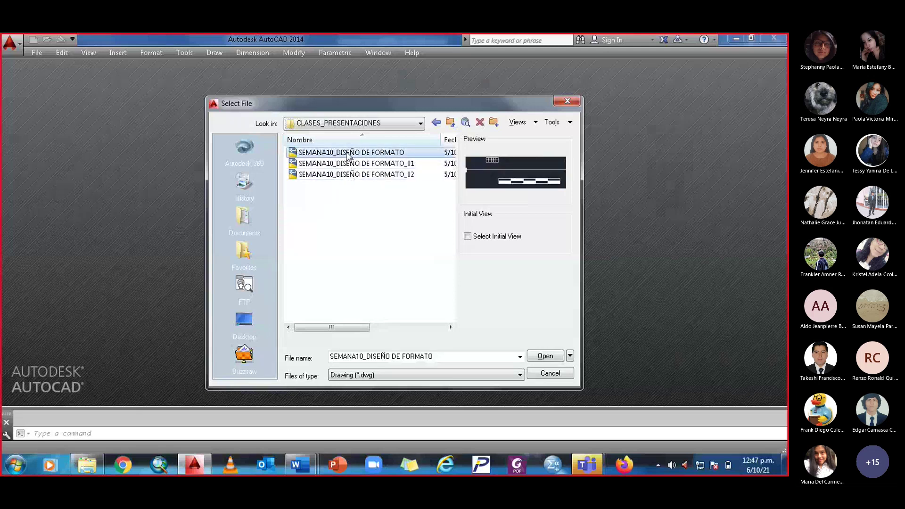
{"action": "left_click", "coordinate": [546, 356]}
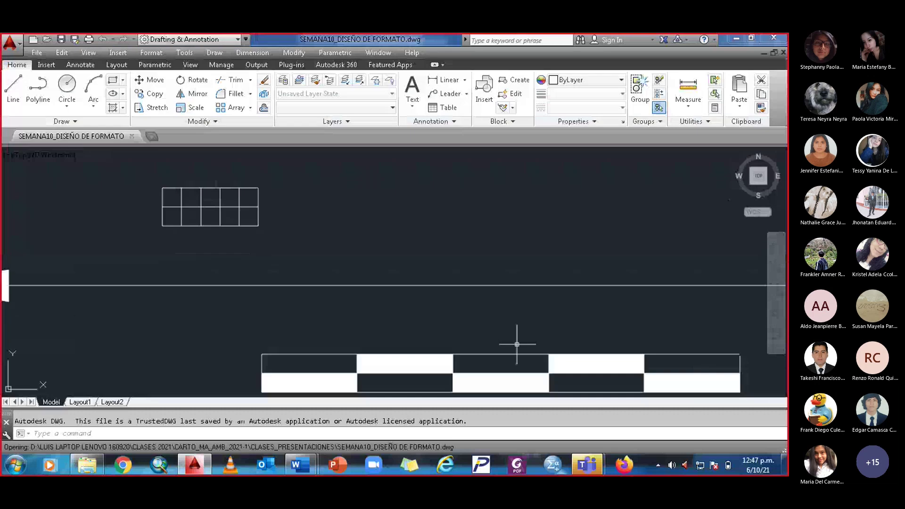
- Examine the dimensioned frame at the origin and its scale bars in the opened drawing, leaving any new-drawing template selection
{"action": "scroll", "coordinate": [318, 263], "scroll_direction": "down", "scroll_amount": 5}
{"action": "scroll", "coordinate": [319, 264], "scroll_direction": "down", "scroll_amount": 3}
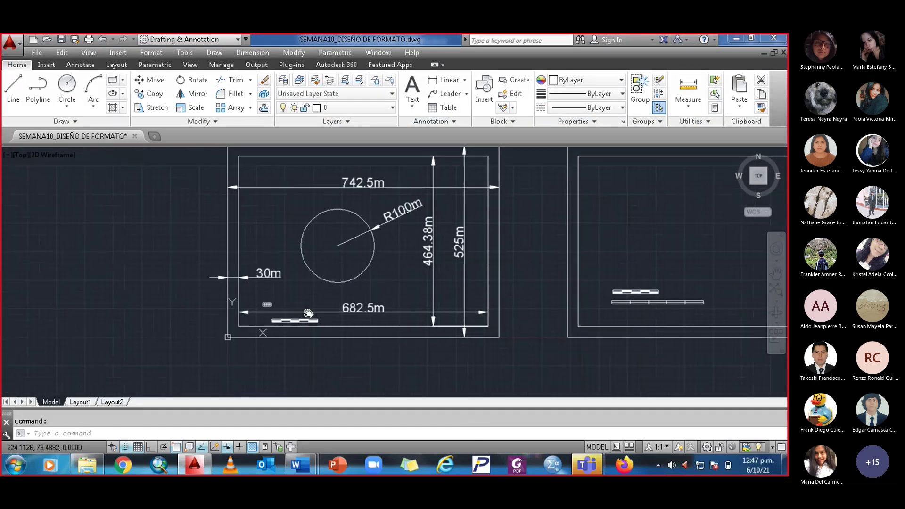
{"action": "middle_click_drag", "start_coordinate": [313, 285], "coordinate": [278, 304]}
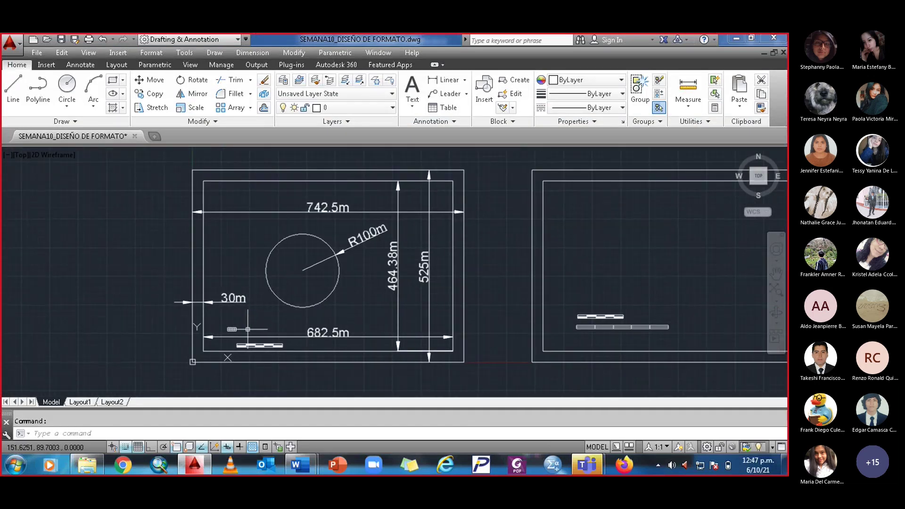
{"action": "scroll", "coordinate": [241, 328], "scroll_direction": "up", "scroll_amount": 4}
{"action": "mouse_move", "coordinate": [241, 328]}
{"action": "middle_mouse_down"}
{"action": "mouse_move", "coordinate": [260, 297]}
{"action": "mouse_move", "coordinate": [245, 325]}
{"action": "middle_mouse_up"}
{"action": "scroll", "coordinate": [292, 282], "scroll_direction": "down", "scroll_amount": 4}
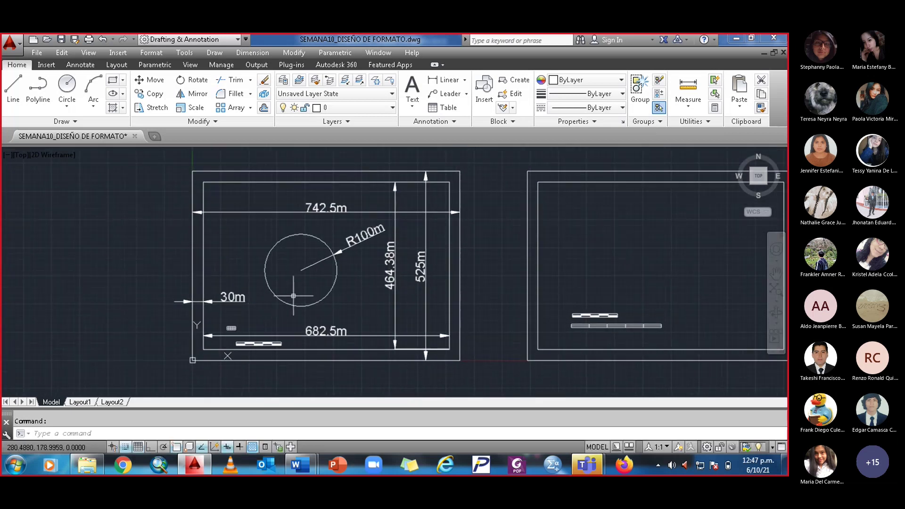
{"action": "key", "text": "ctrl+n"}
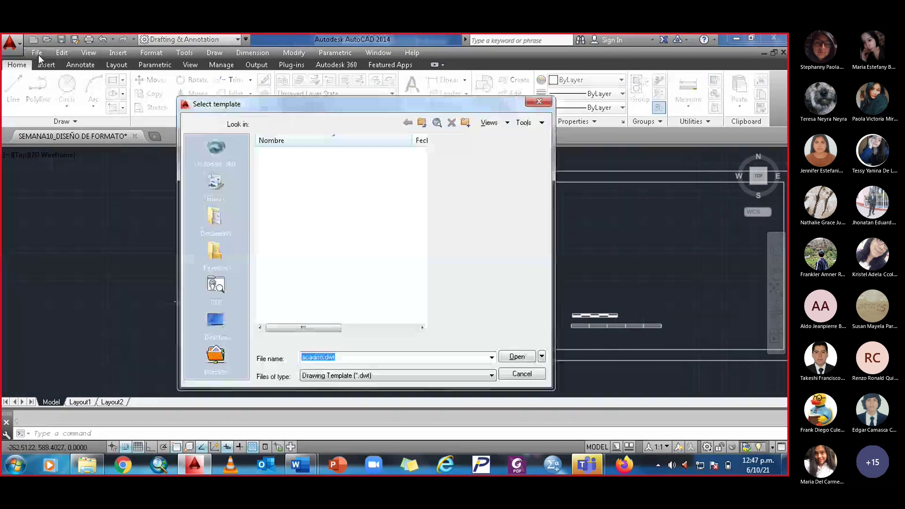
{"action": "left_click", "coordinate": [539, 103]}
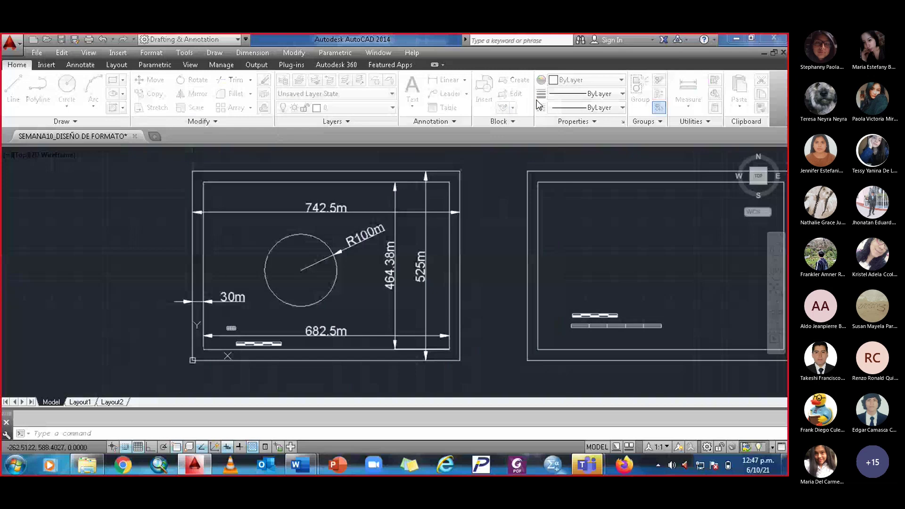
- Start a plot of the SEMANA10_DISEÑO DE FORMATO drawing and window the left frame's outer rectangle from upper left to lower right corner
{"action": "left_click", "coordinate": [20, 44]}
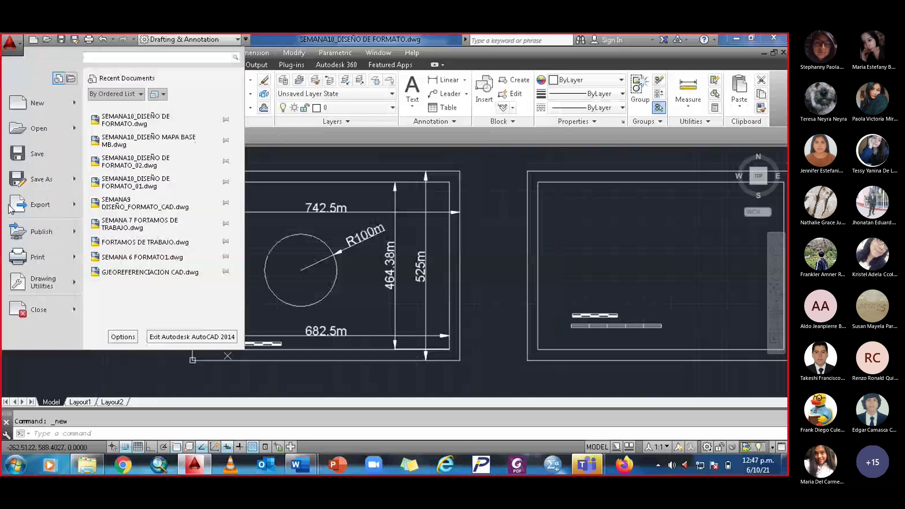
{"action": "left_click", "coordinate": [36, 257]}
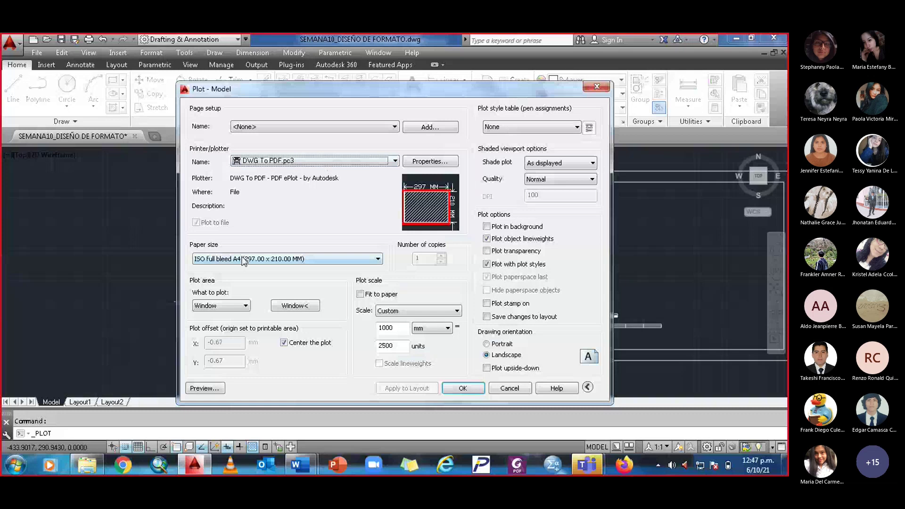
{"action": "left_click", "coordinate": [296, 305]}
{"action": "scroll", "coordinate": [227, 282], "scroll_direction": "up", "scroll_amount": 4}
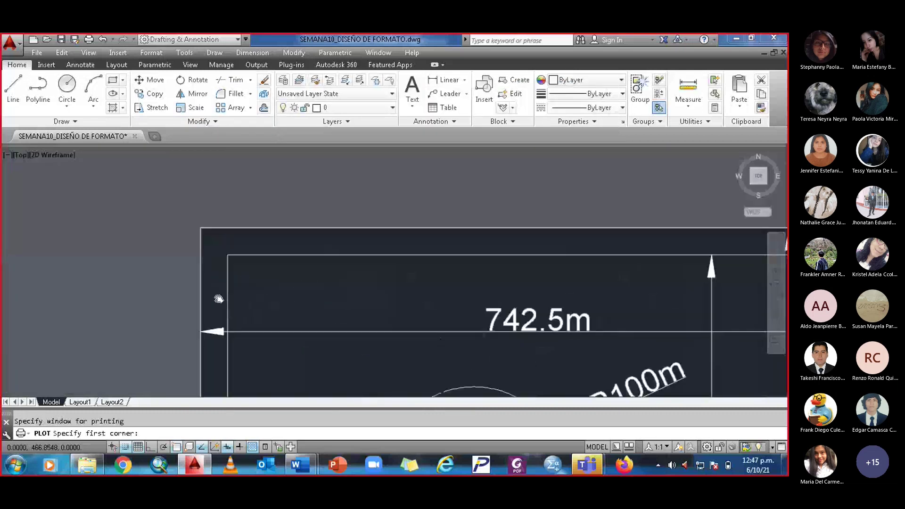
{"action": "scroll", "coordinate": [219, 299], "scroll_direction": "up", "scroll_amount": 4}
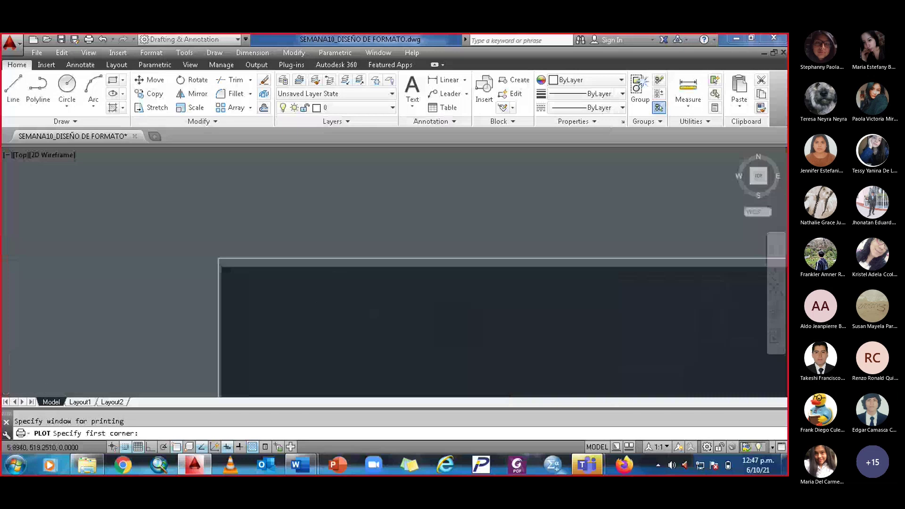
{"action": "scroll", "coordinate": [178, 242], "scroll_direction": "up", "scroll_amount": 2}
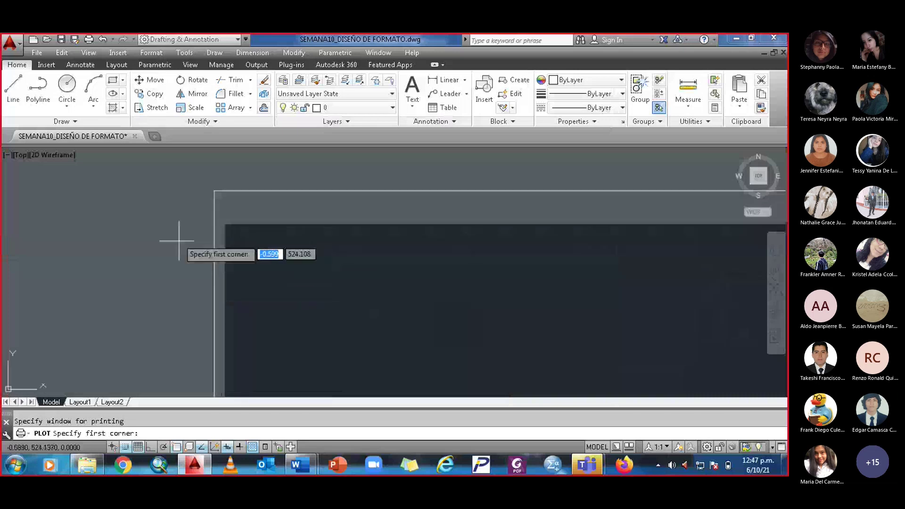
{"action": "left_click", "coordinate": [215, 190]}
{"action": "scroll", "coordinate": [283, 259], "scroll_direction": "down", "scroll_amount": 3}
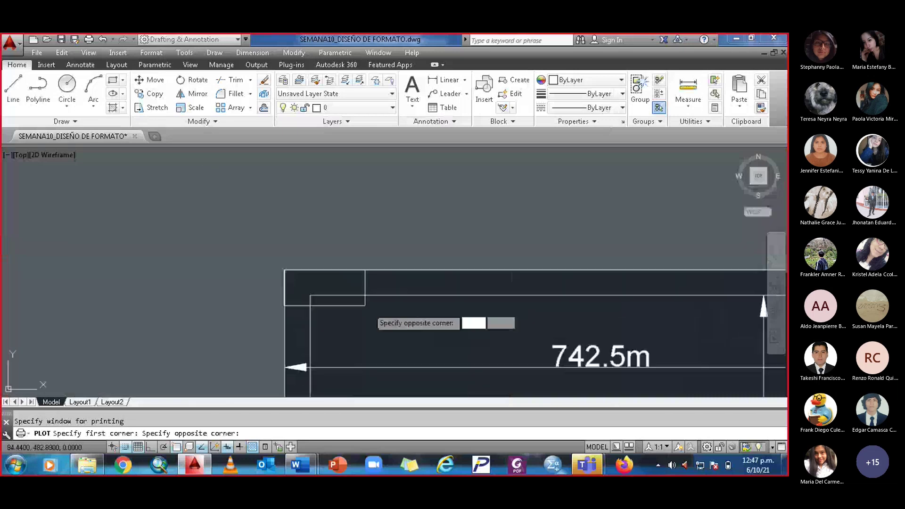
{"action": "scroll", "coordinate": [369, 339], "scroll_direction": "down", "scroll_amount": 5}
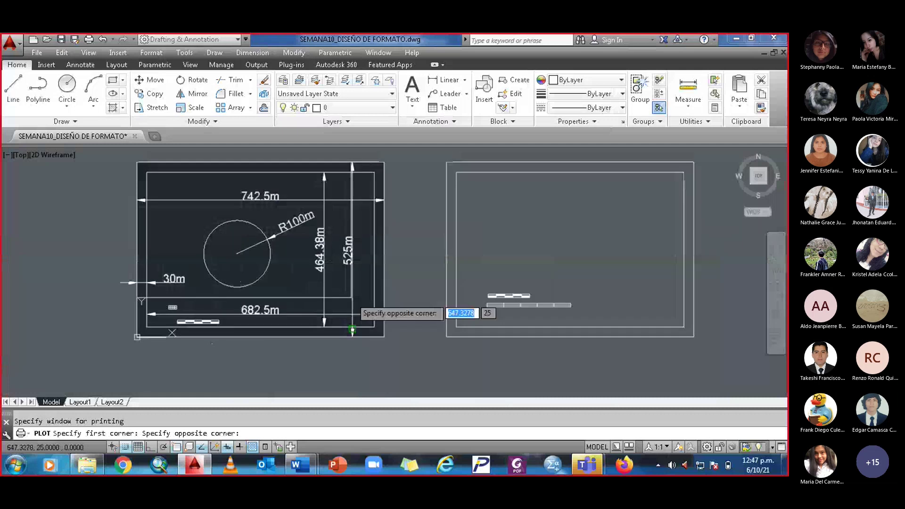
{"action": "scroll", "coordinate": [352, 329], "scroll_direction": "up", "scroll_amount": 4}
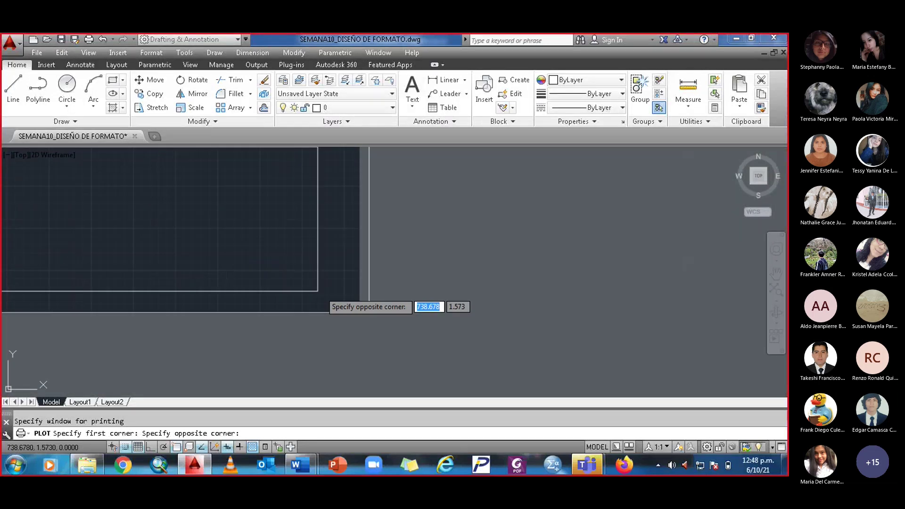
{"action": "scroll", "coordinate": [321, 295], "scroll_direction": "up", "scroll_amount": 4}
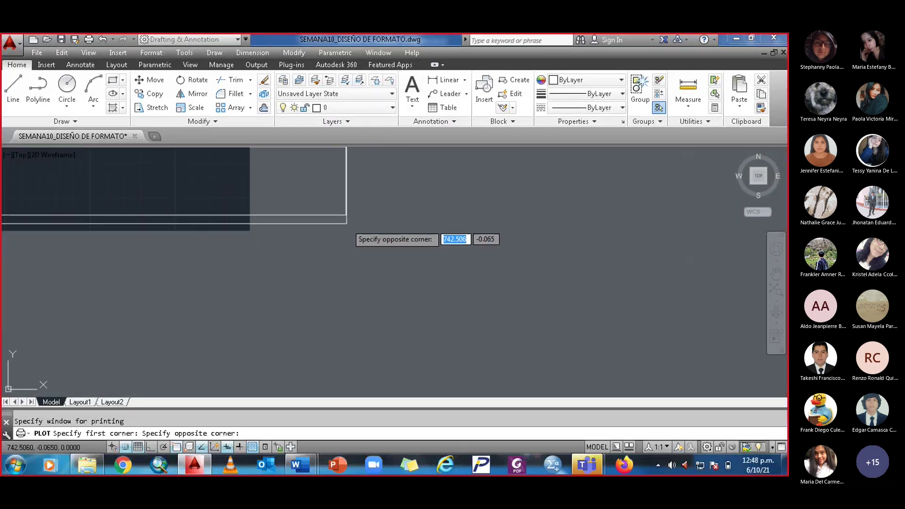
{"action": "left_click", "coordinate": [346, 215]}
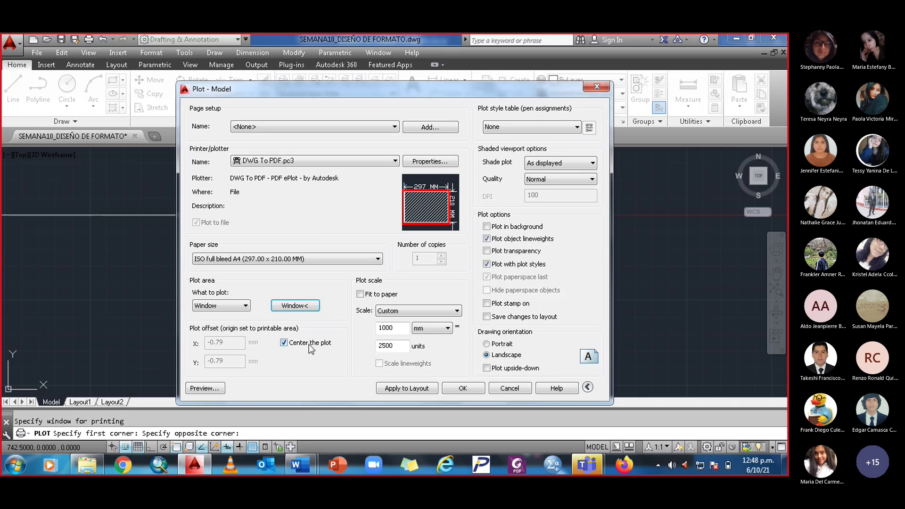
- Preview the windowed frame plot, and leave the plot setup without plotting
{"action": "left_click", "coordinate": [217, 388]}
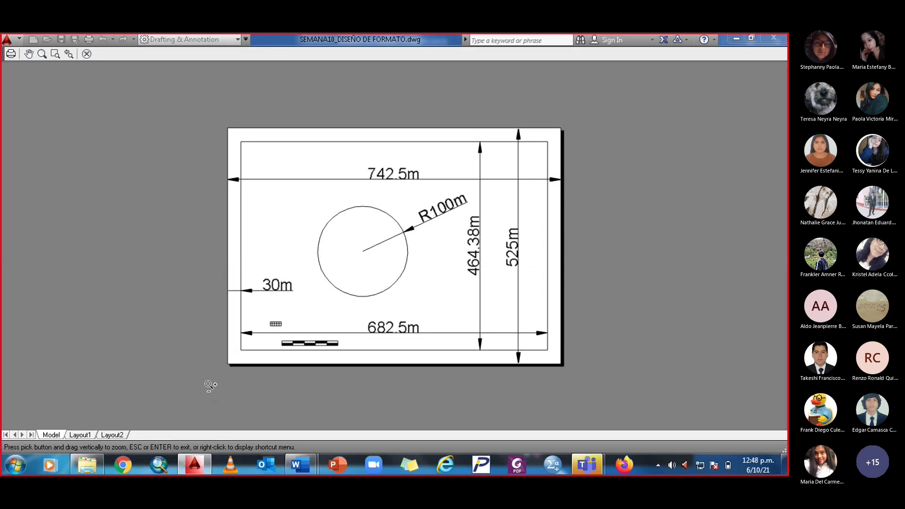
{"action": "key", "text": "Escape"}
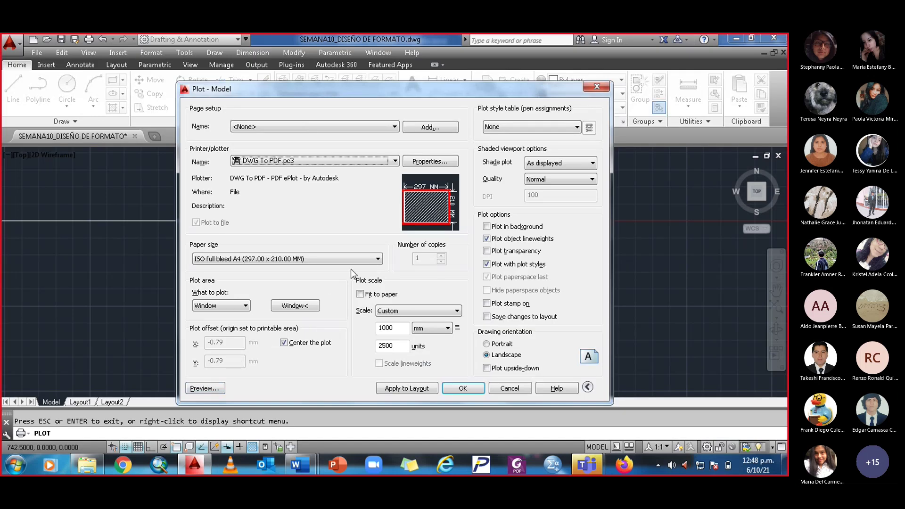
{"action": "left_click_drag", "start_coordinate": [440, 86], "coordinate": [425, 84]}
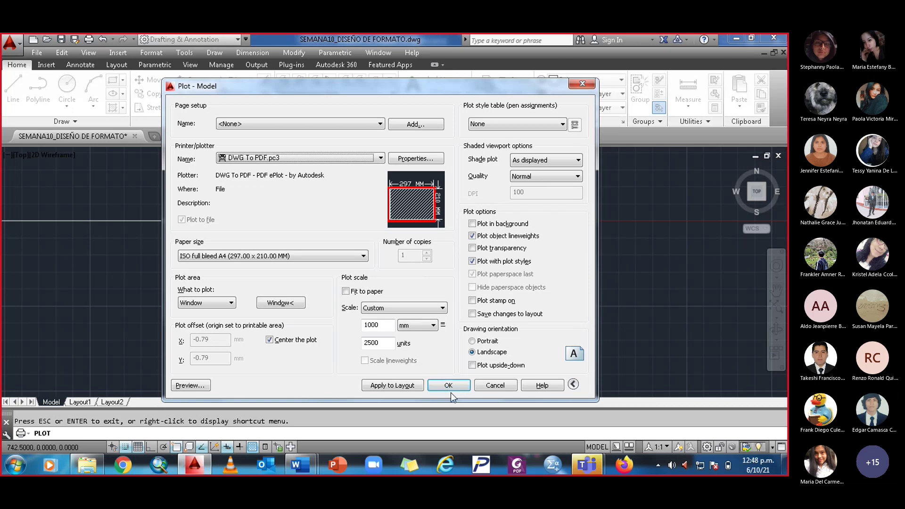
{"action": "left_click", "coordinate": [583, 84]}
- Delete the circle and its R100m radius dimension from inside the frame at the origin
{"action": "scroll", "coordinate": [226, 244], "scroll_direction": "down", "scroll_amount": 3}
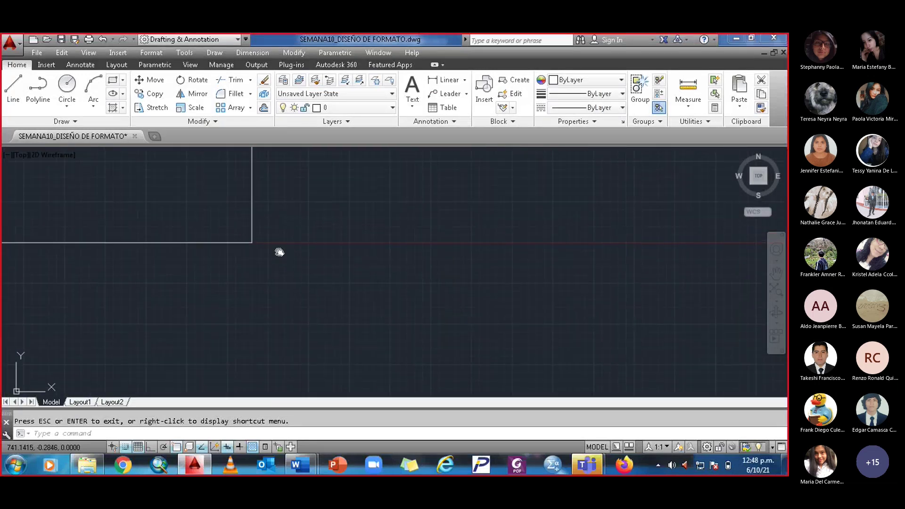
{"action": "scroll", "coordinate": [188, 226], "scroll_direction": "up", "scroll_amount": 5}
{"action": "scroll", "coordinate": [188, 226], "scroll_direction": "down", "scroll_amount": 4}
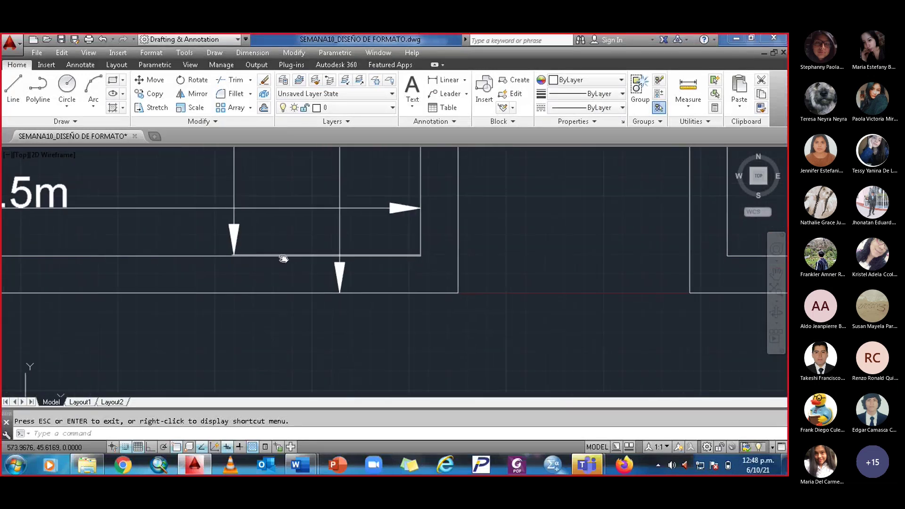
{"action": "scroll", "coordinate": [183, 246], "scroll_direction": "down", "scroll_amount": 4}
{"action": "middle_click_drag", "start_coordinate": [182, 241], "coordinate": [238, 283]}
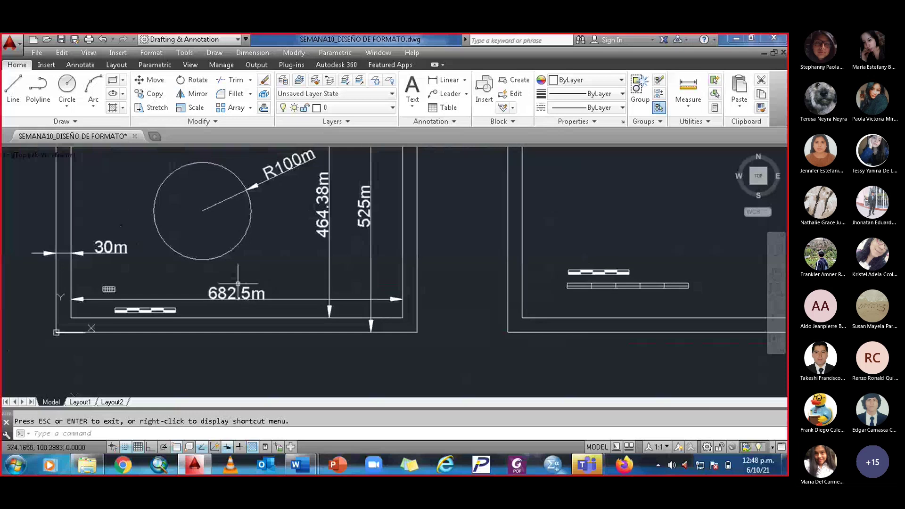
{"action": "scroll", "coordinate": [238, 283], "scroll_direction": "down", "scroll_amount": 2}
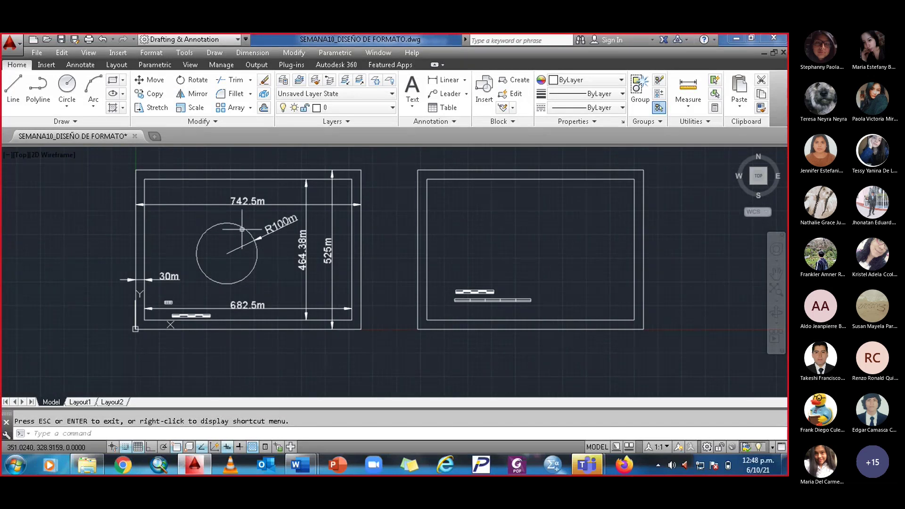
{"action": "key", "text": "Escape"}
{"action": "left_click", "coordinate": [242, 230]}
{"action": "key", "text": "Delete"}
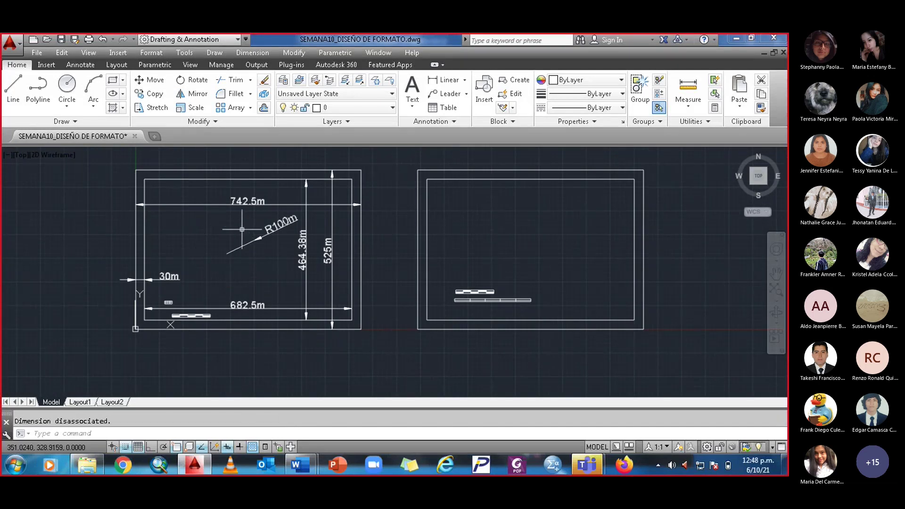
{"action": "left_click", "coordinate": [258, 239]}
{"action": "key", "text": "Delete"}
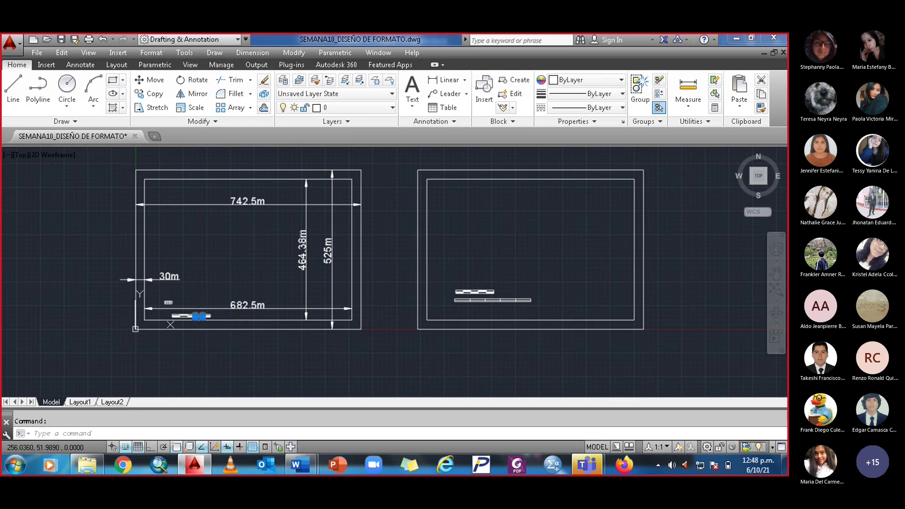
{"action": "scroll", "coordinate": [199, 316], "scroll_direction": "up", "scroll_amount": 8}
{"action": "middle_click_drag", "start_coordinate": [201, 310], "coordinate": [389, 192]}
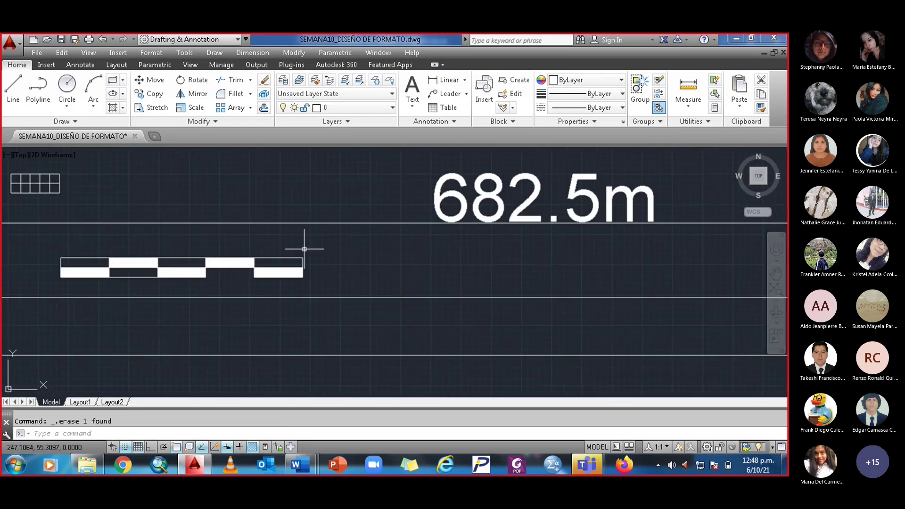
{"action": "left_click", "coordinate": [313, 250]}
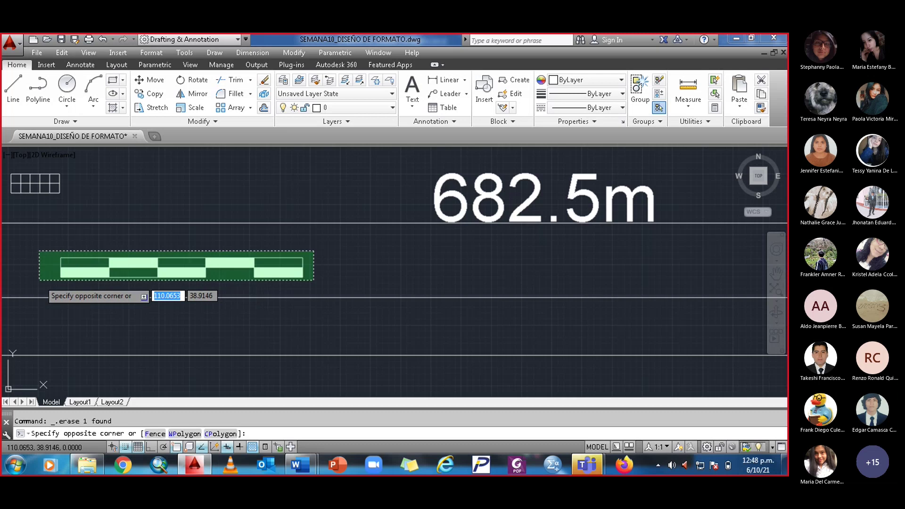
{"action": "left_click", "coordinate": [384, 264]}
{"action": "scroll", "coordinate": [366, 263], "scroll_direction": "down", "scroll_amount": 8}
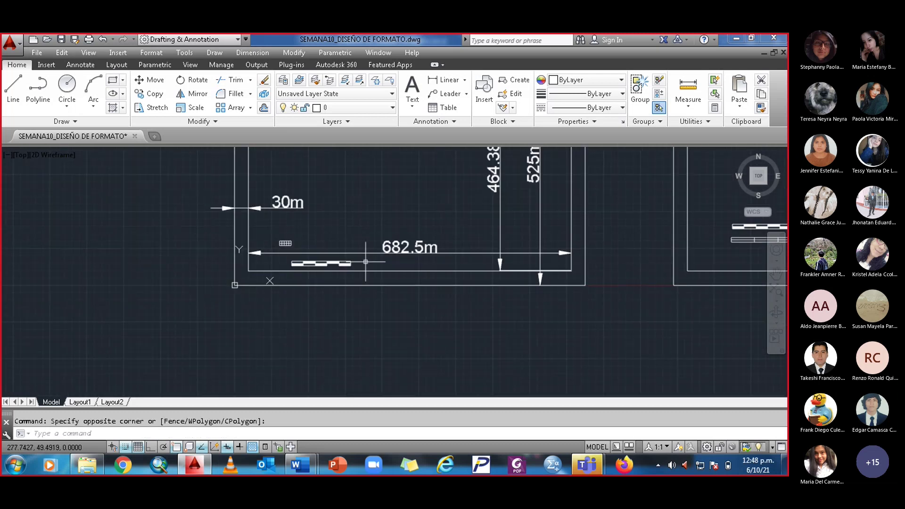
{"action": "middle_click_drag", "start_coordinate": [461, 267], "coordinate": [405, 301]}
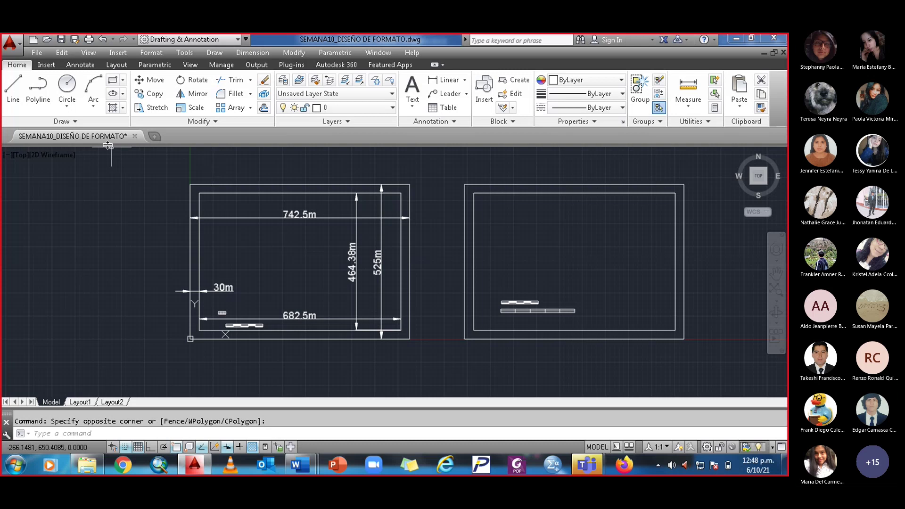
- Save the drawing over the existing SEMANA10_DISEÑO MAPA BASE MB file in the CARTO_MB_AMB_2021-1 folder under CLASES 2021
{"action": "left_click", "coordinate": [16, 42]}
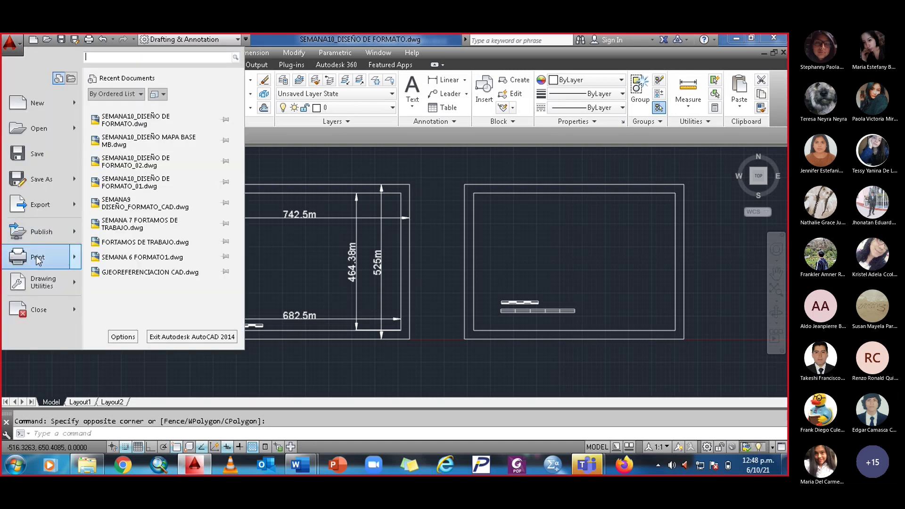
{"action": "left_click", "coordinate": [35, 182]}
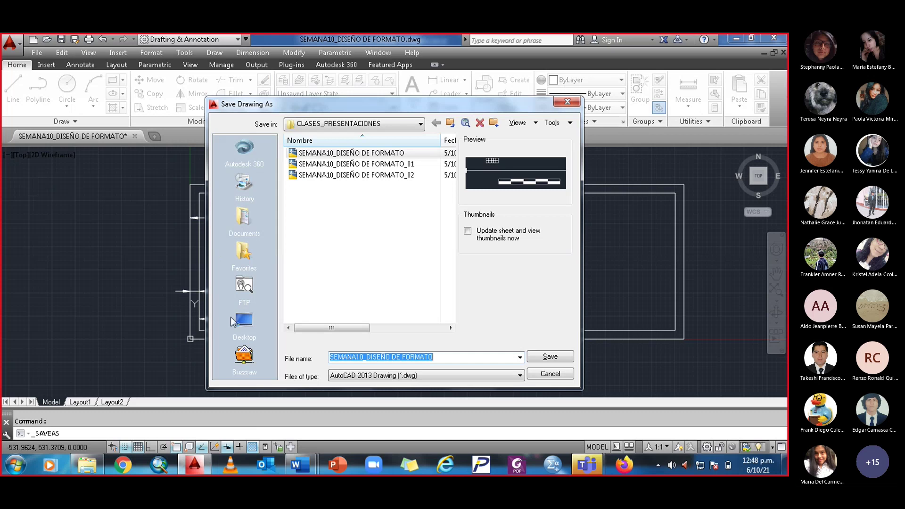
{"action": "left_click", "coordinate": [420, 124]}
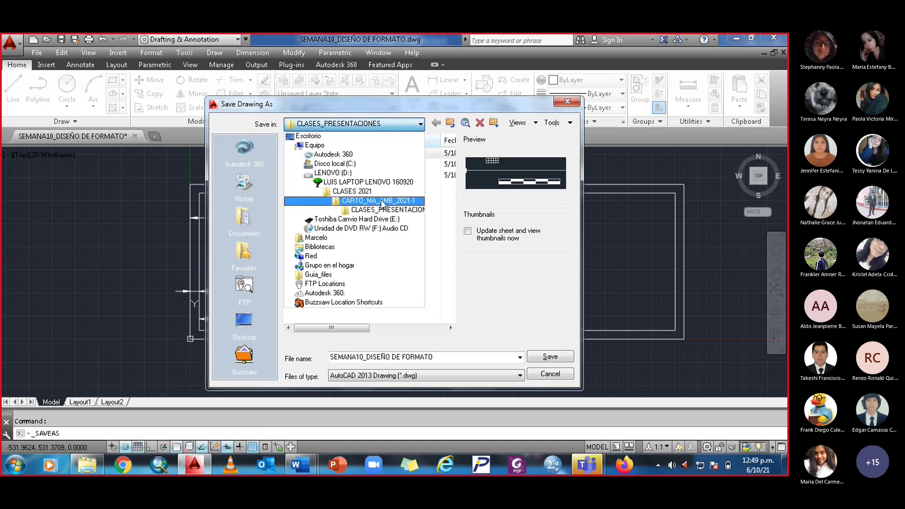
{"action": "left_click", "coordinate": [351, 191]}
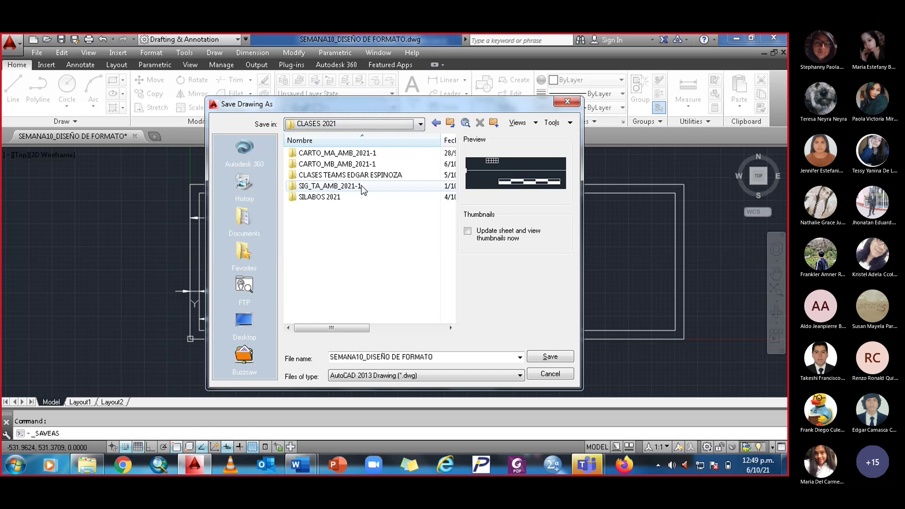
{"action": "double_click", "coordinate": [351, 165]}
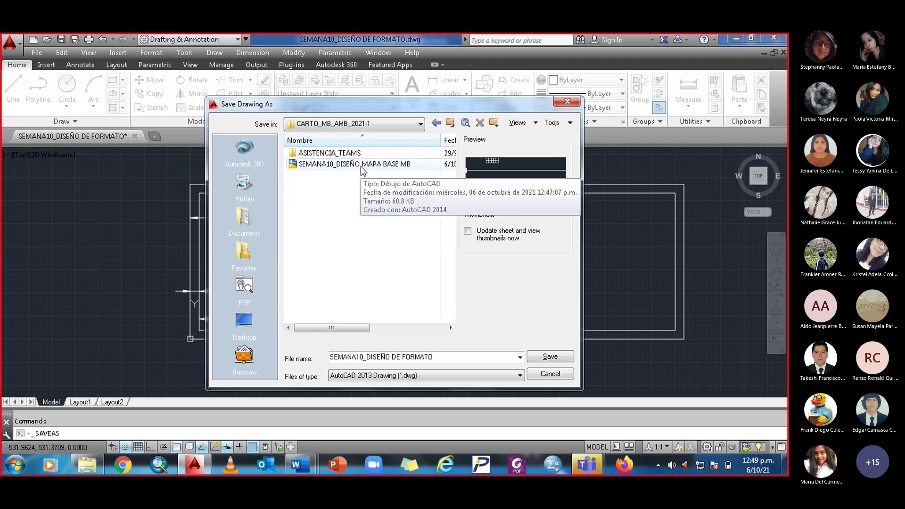
{"action": "left_click", "coordinate": [361, 168]}
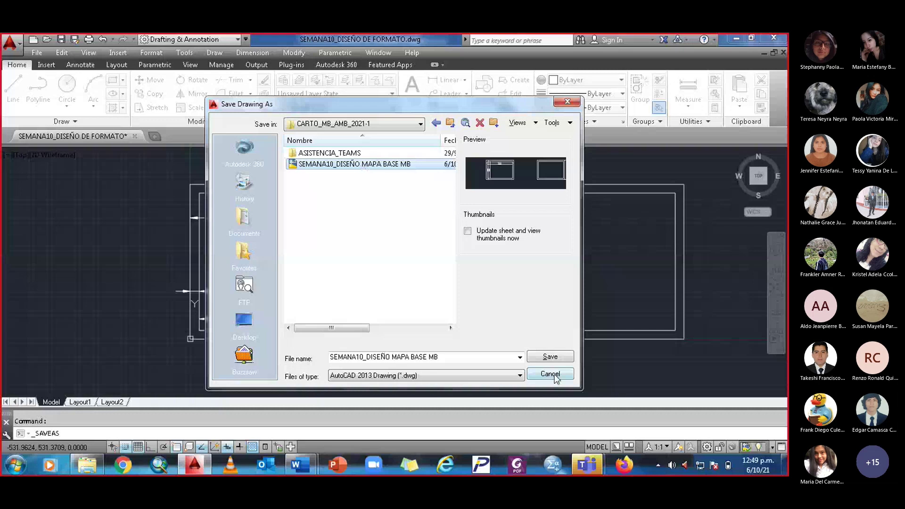
{"action": "left_click", "coordinate": [547, 358]}
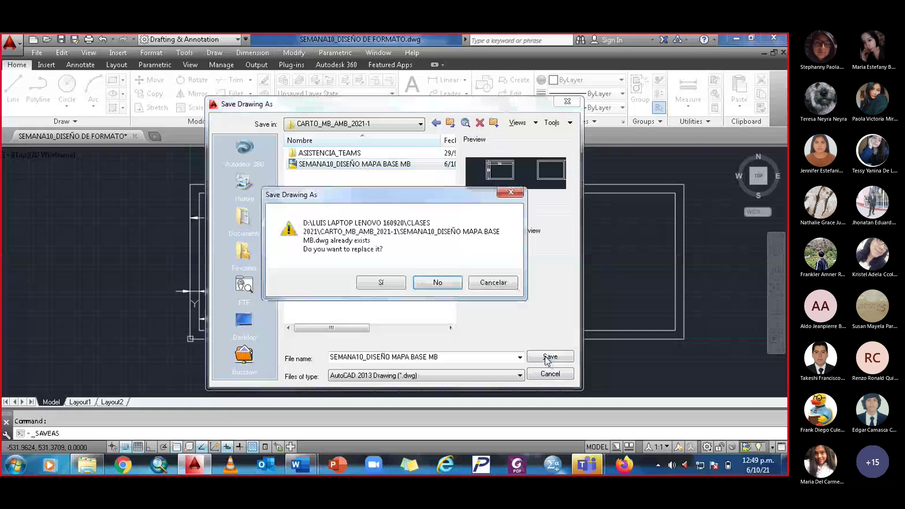
{"action": "left_click", "coordinate": [383, 281]}
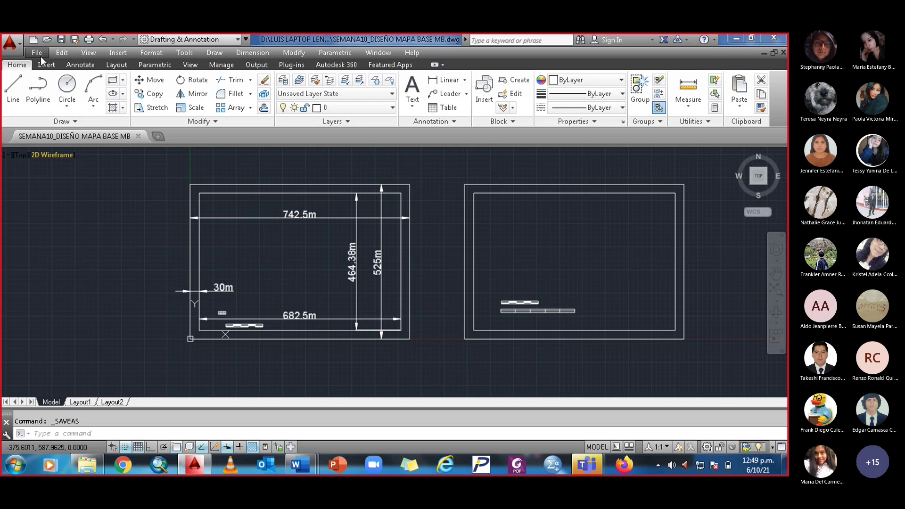
{"action": "left_click", "coordinate": [10, 42]}
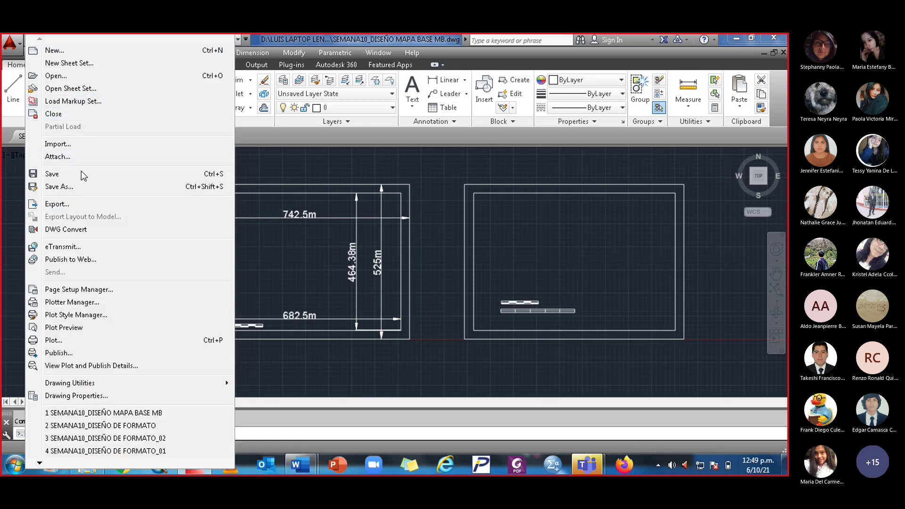
{"action": "left_click", "coordinate": [78, 187]}
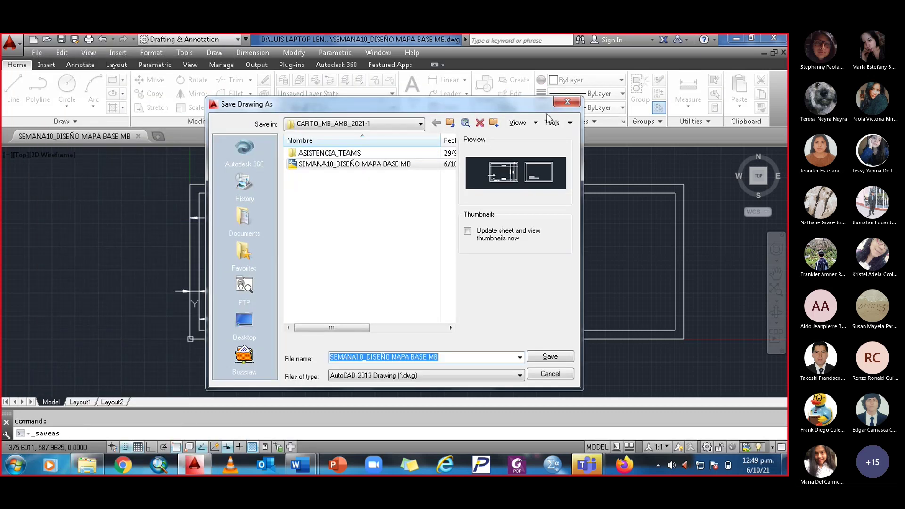
{"action": "left_click", "coordinate": [571, 100]}
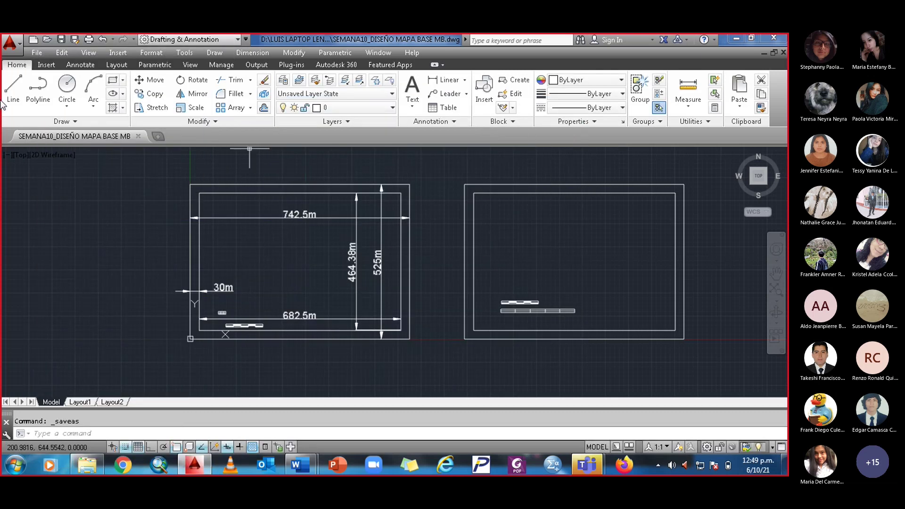
- Start a plot of SEMANA10_DISEÑO MAPA BASE MB, window the origin frame's outer rectangle from upper left to lower right corner, and preview it
{"action": "left_click", "coordinate": [10, 43]}
{"action": "left_click", "coordinate": [37, 255]}
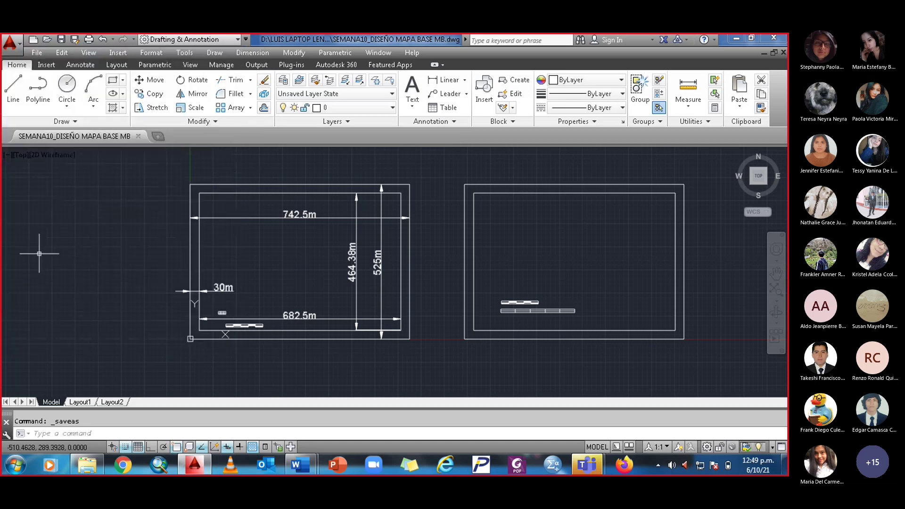
{"action": "left_click", "coordinate": [295, 305]}
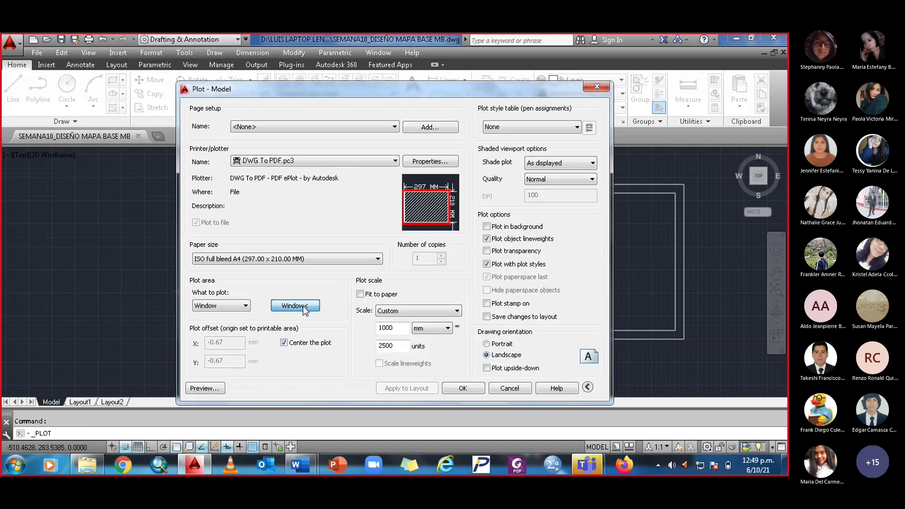
{"action": "scroll", "coordinate": [184, 193], "scroll_direction": "up", "scroll_amount": 5}
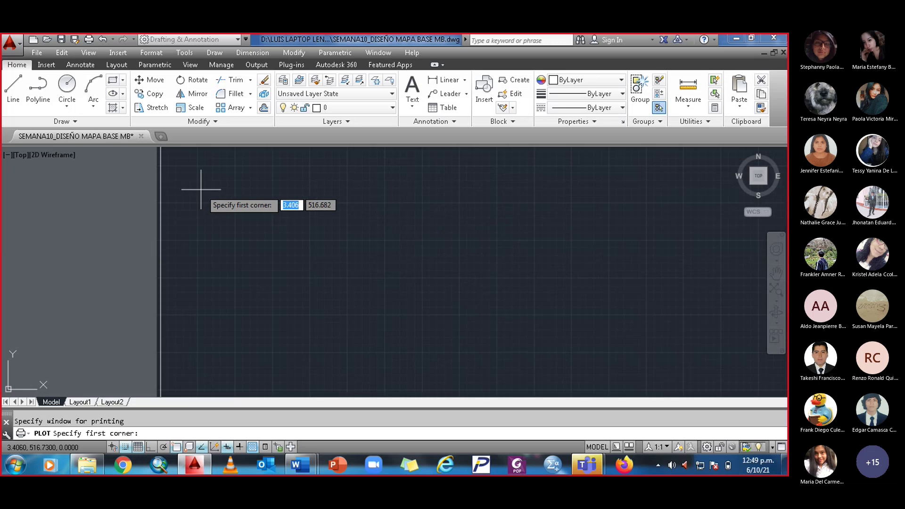
{"action": "scroll", "coordinate": [152, 189], "scroll_direction": "up", "scroll_amount": 2}
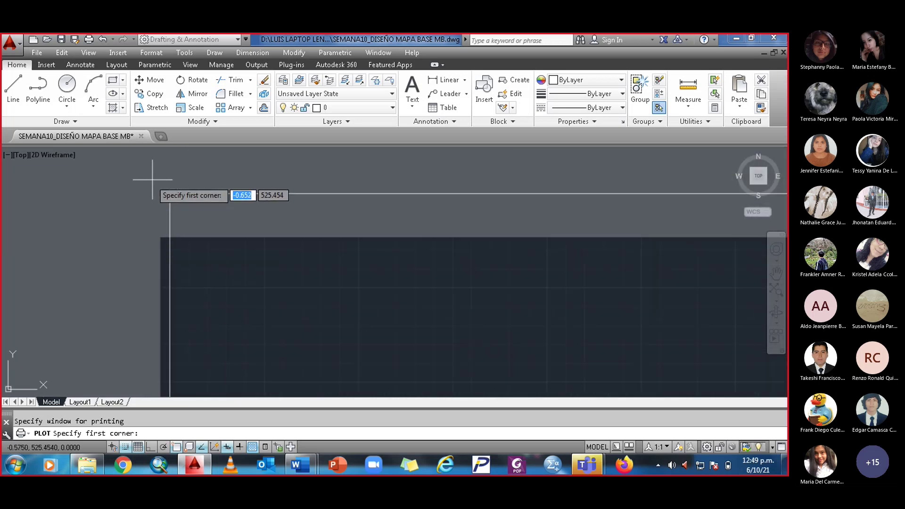
{"action": "left_click", "coordinate": [168, 193]}
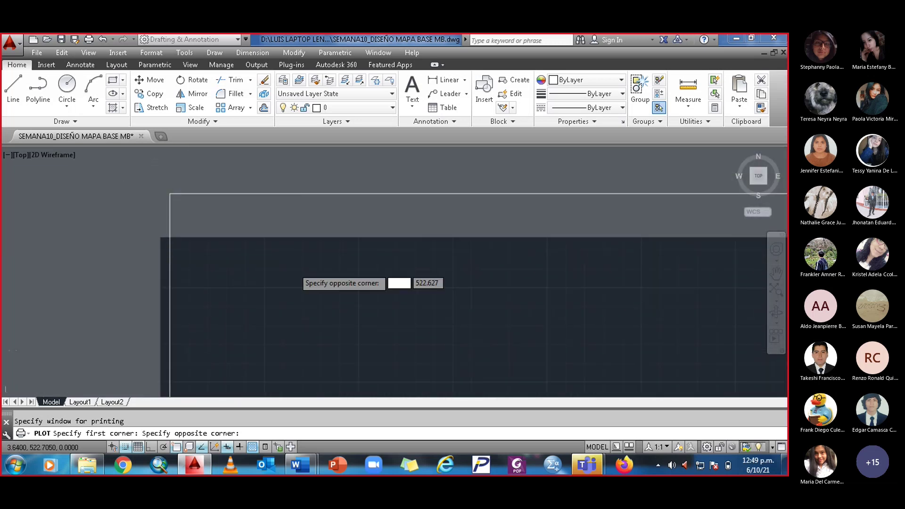
{"action": "middle_click_drag", "start_coordinate": [293, 278], "coordinate": [201, 260]}
{"action": "scroll", "coordinate": [202, 261], "scroll_direction": "down", "scroll_amount": 5}
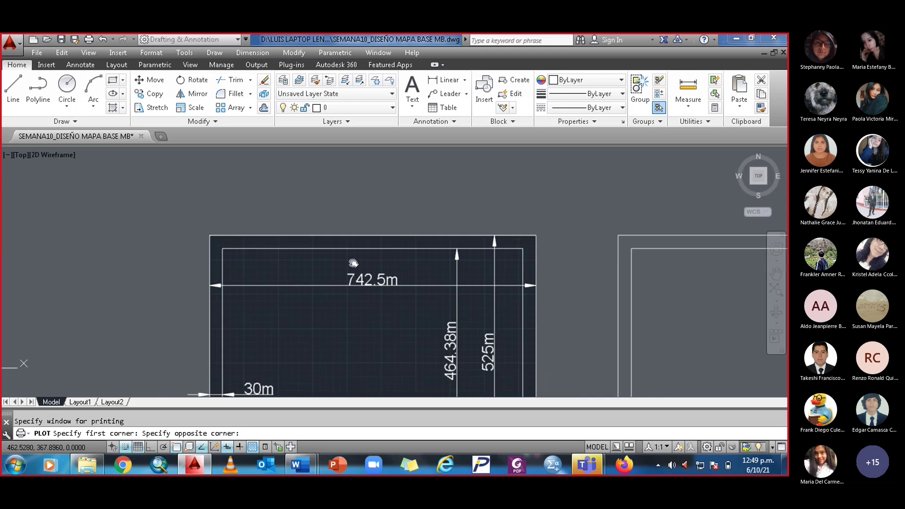
{"action": "scroll", "coordinate": [316, 298], "scroll_direction": "up", "scroll_amount": 6}
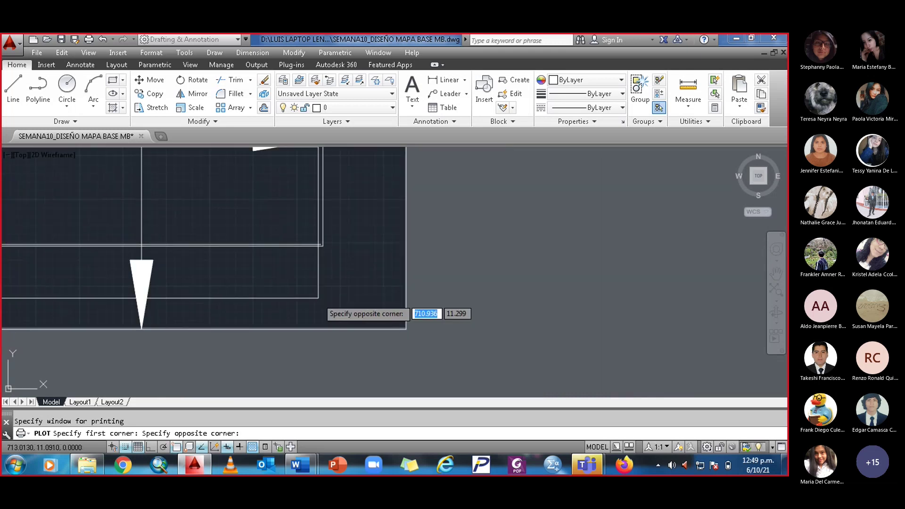
{"action": "scroll", "coordinate": [400, 285], "scroll_direction": "up", "scroll_amount": 3}
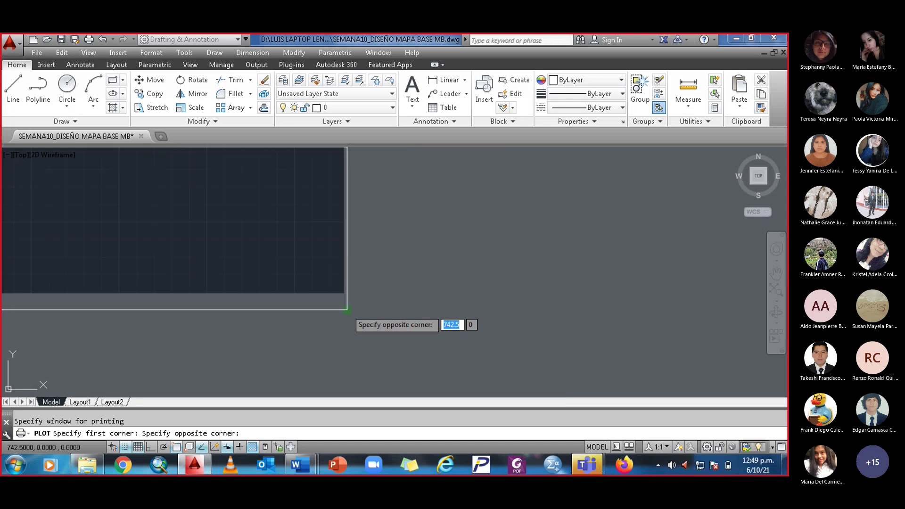
{"action": "left_click", "coordinate": [346, 311]}
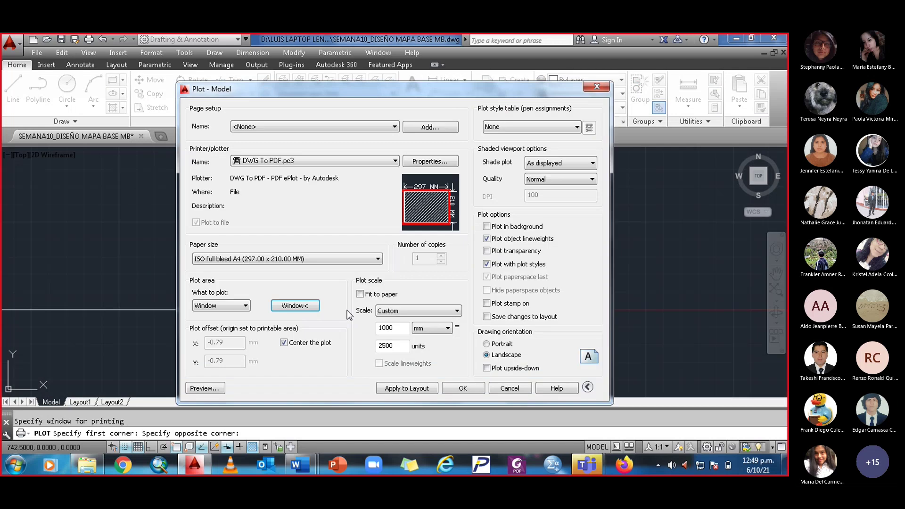
{"action": "left_click", "coordinate": [204, 389]}
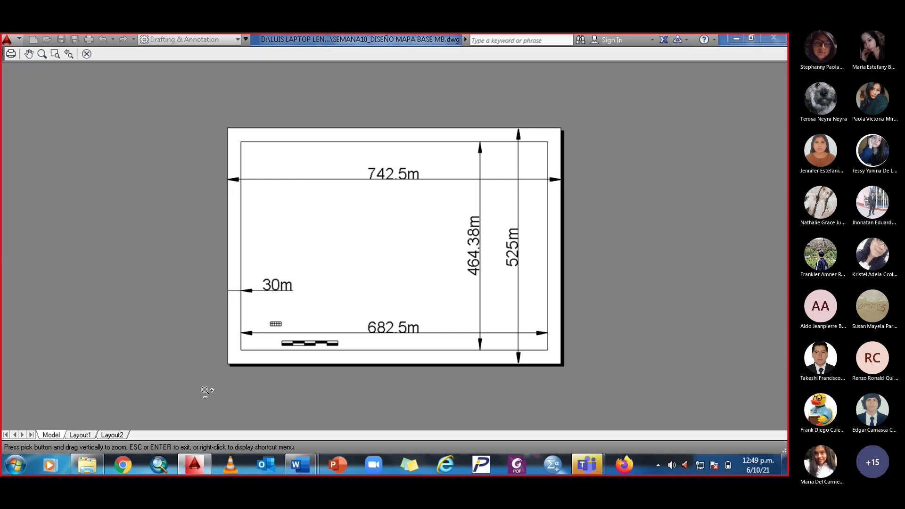
{"action": "key", "text": "Escape"}
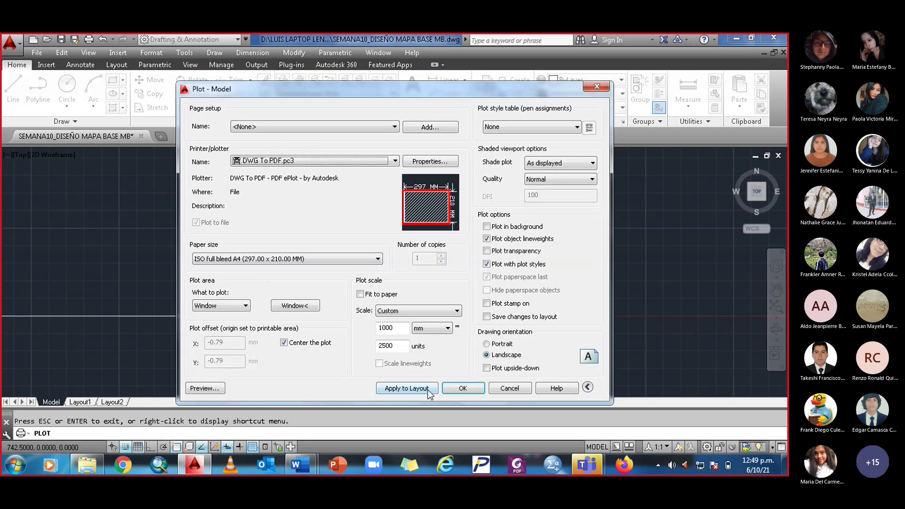
- Plot the windowed frame to SEMANA10_DISEÑO MAPA BASE MB-Model.pdf in the CARTO_MB_AMB_2021-1 folder under CLASES 2021 on drive D
{"action": "left_click", "coordinate": [462, 389]}
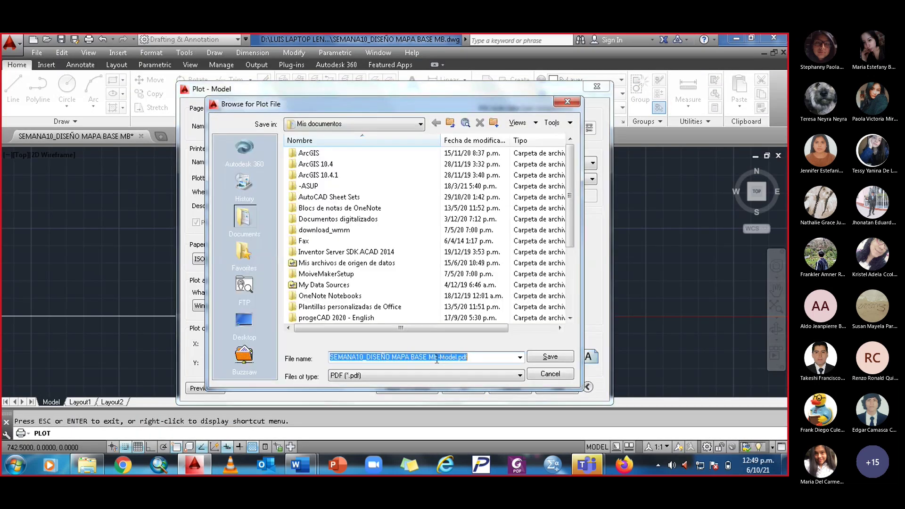
{"action": "left_click", "coordinate": [421, 125]}
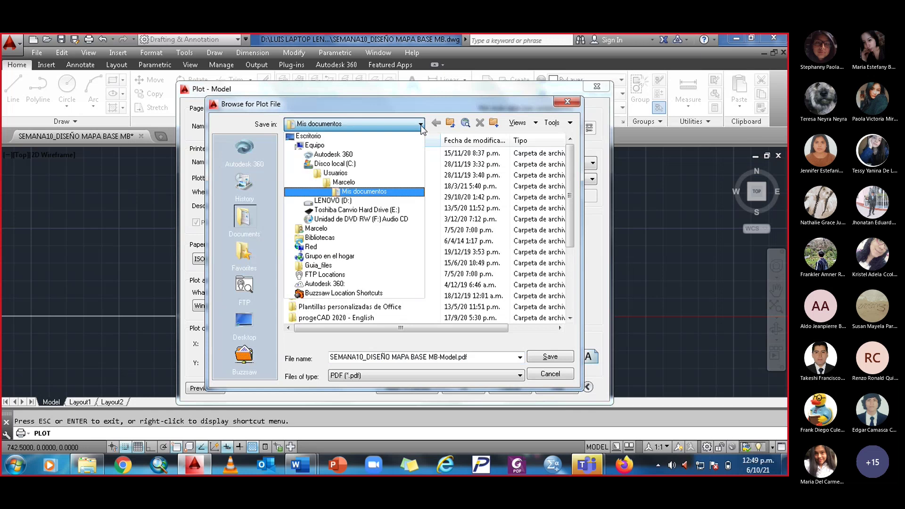
{"action": "left_click", "coordinate": [360, 202]}
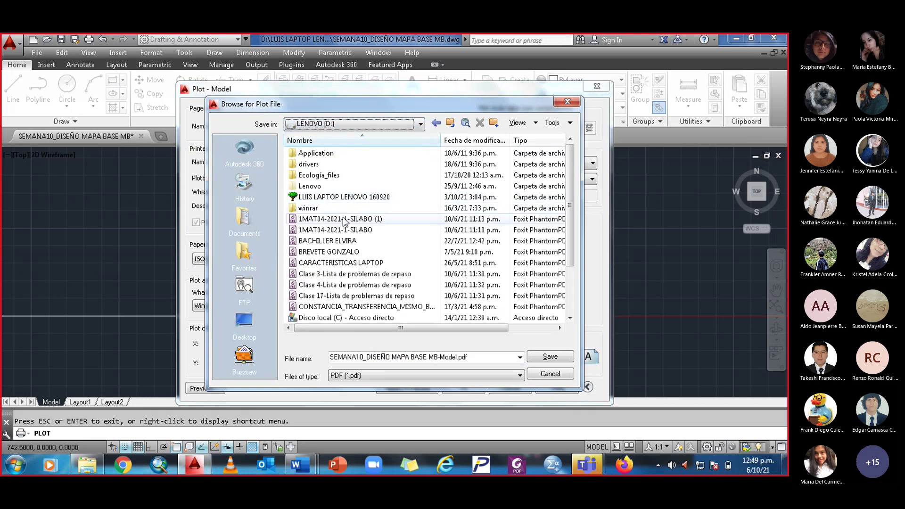
{"action": "double_click", "coordinate": [343, 197]}
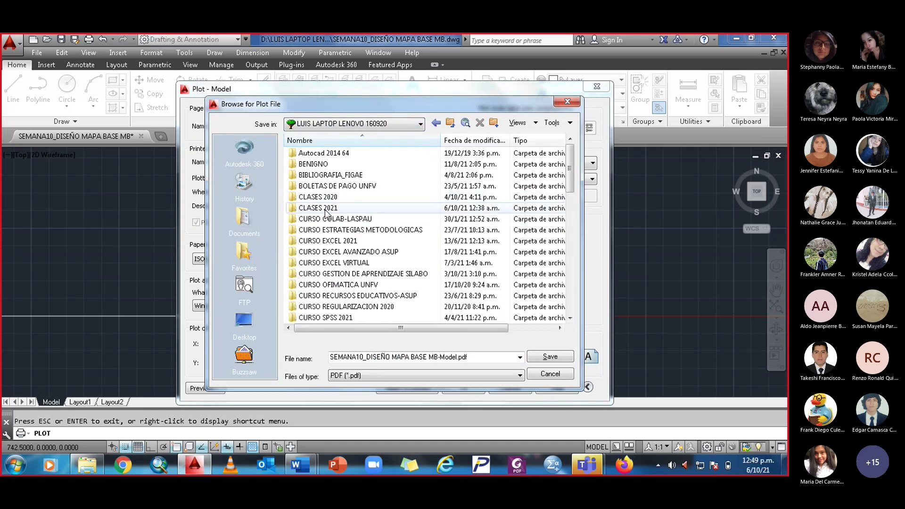
{"action": "double_click", "coordinate": [324, 210]}
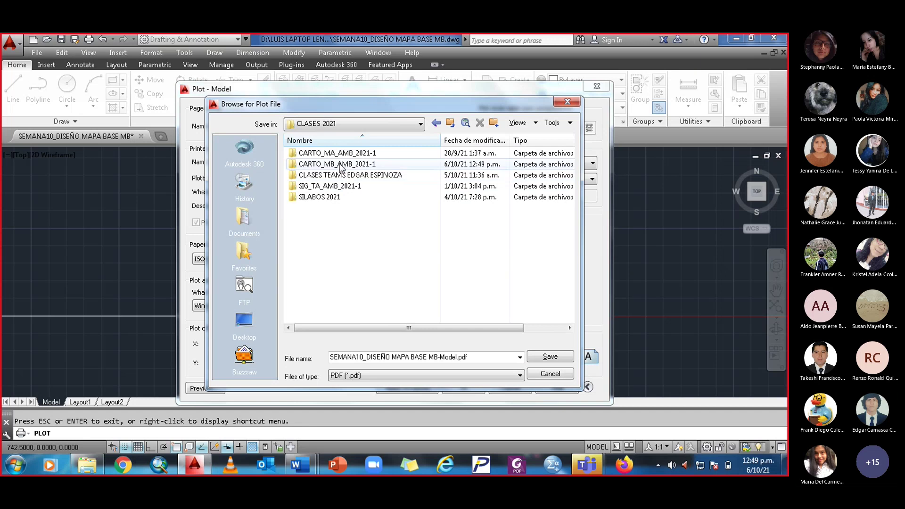
{"action": "double_click", "coordinate": [339, 164]}
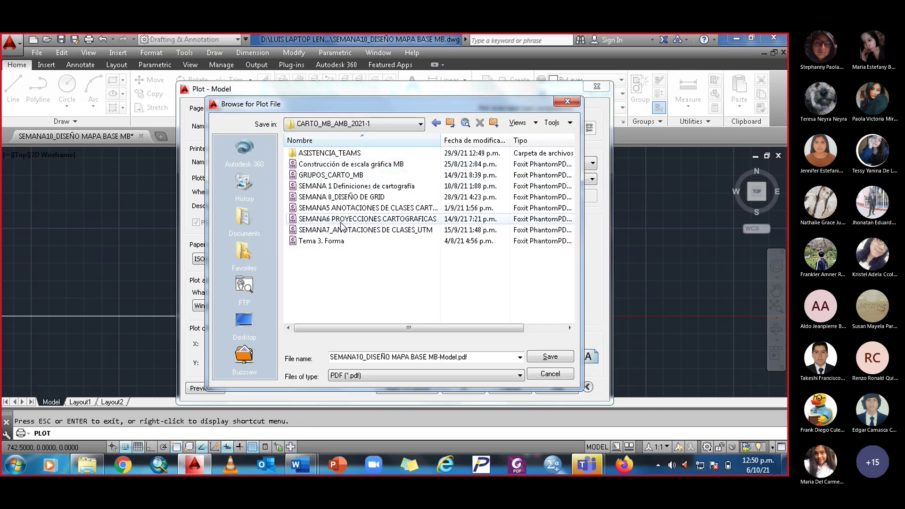
{"action": "left_click", "coordinate": [550, 357]}
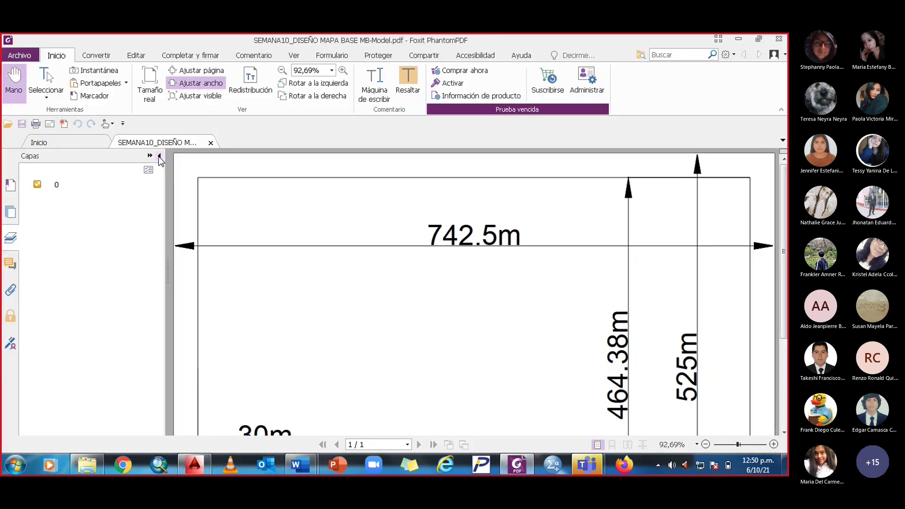
- Collapse the layers pane of the plotted PDF and fit the whole page in view to check the frame
{"action": "left_click", "coordinate": [160, 155]}
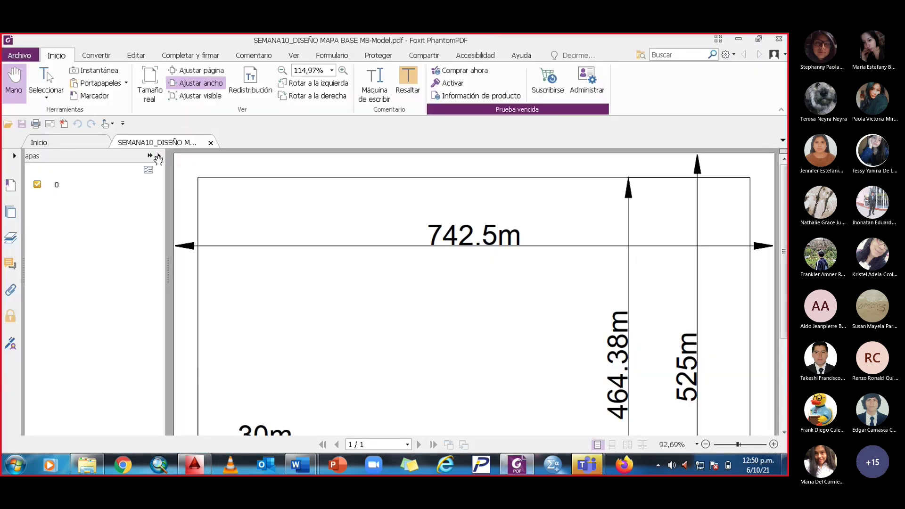
{"action": "left_click", "coordinate": [705, 444]}
{"action": "left_click", "coordinate": [696, 444]}
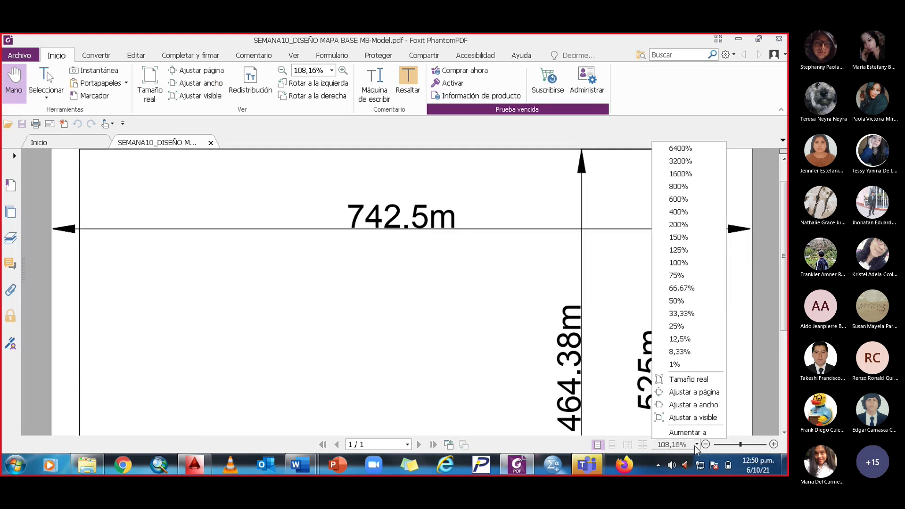
{"action": "left_click", "coordinate": [685, 409]}
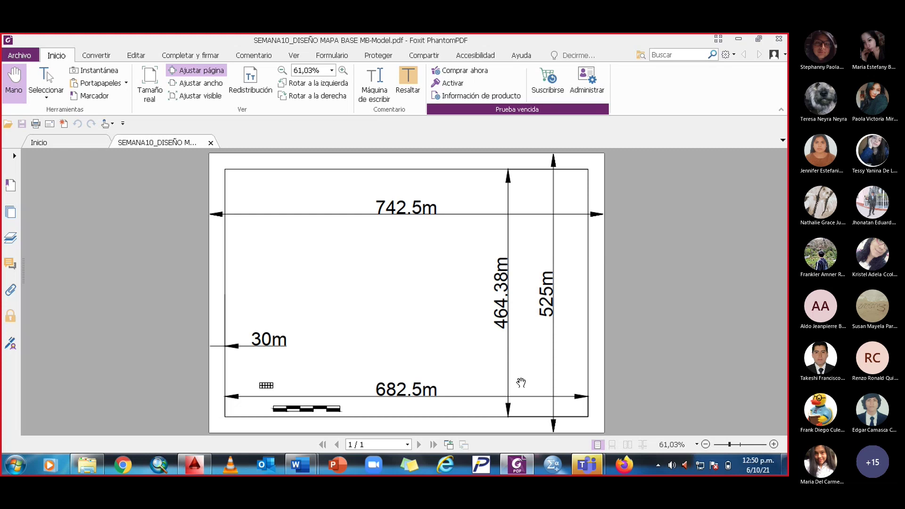
- Switch to the SEMANA10_CATO_MB_AMB_2019 meeting in Microsoft Teams and open its chat
{"action": "mouse_move", "coordinate": [589, 467]}
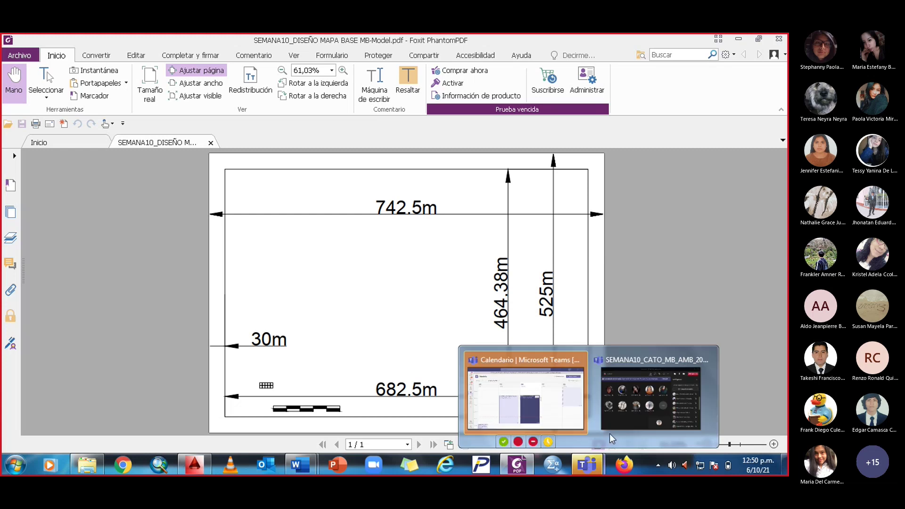
{"action": "left_click", "coordinate": [620, 415]}
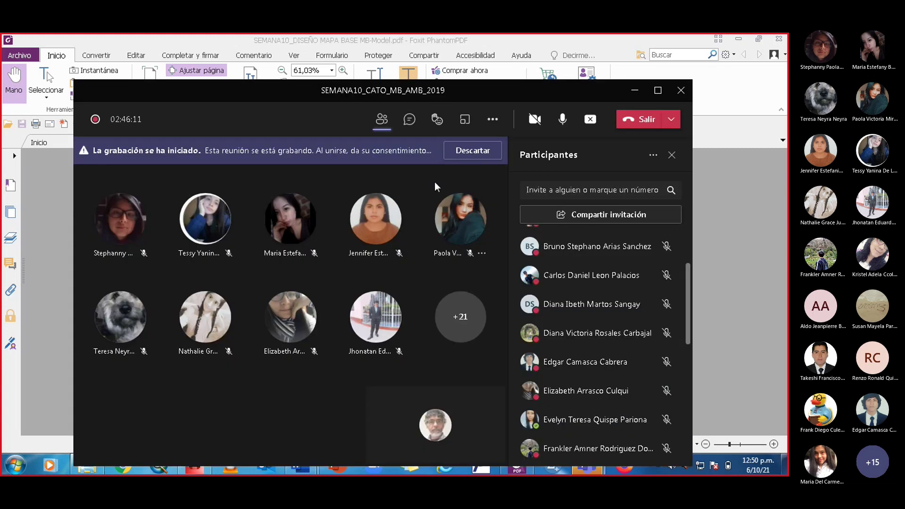
{"action": "left_click", "coordinate": [409, 124]}
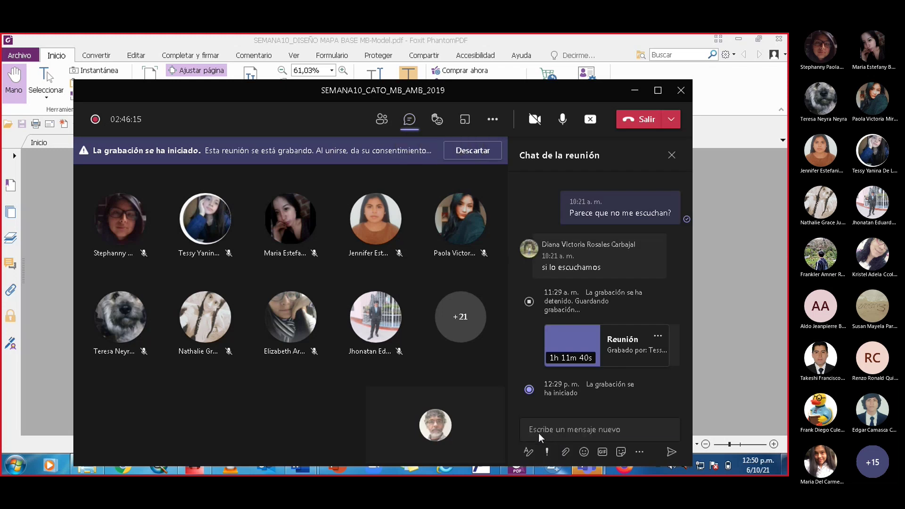
- Try to share SEMANA10_DISEÑO MAPA BASE MB-Model.pdf from the computer's CARTO_MB_AMB_2021-1 folder in the meeting chat without a message
{"action": "left_click", "coordinate": [564, 452]}
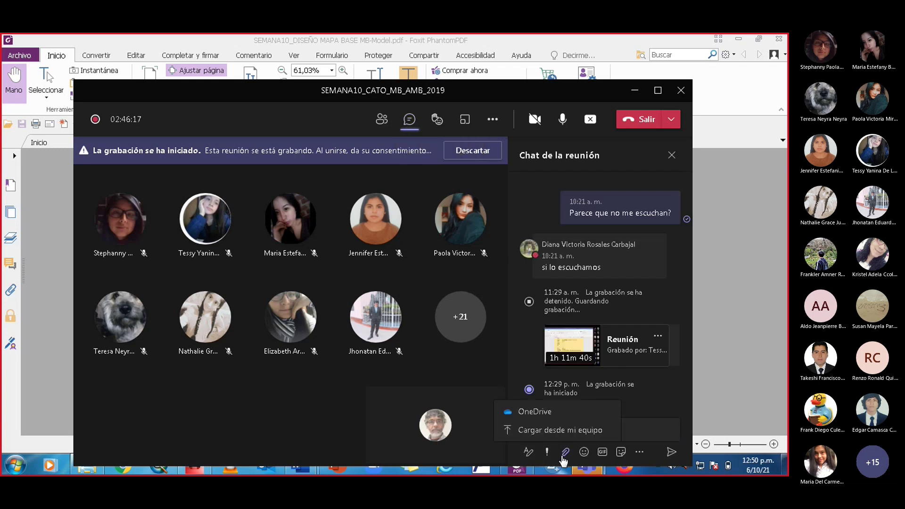
{"action": "left_click", "coordinate": [547, 431]}
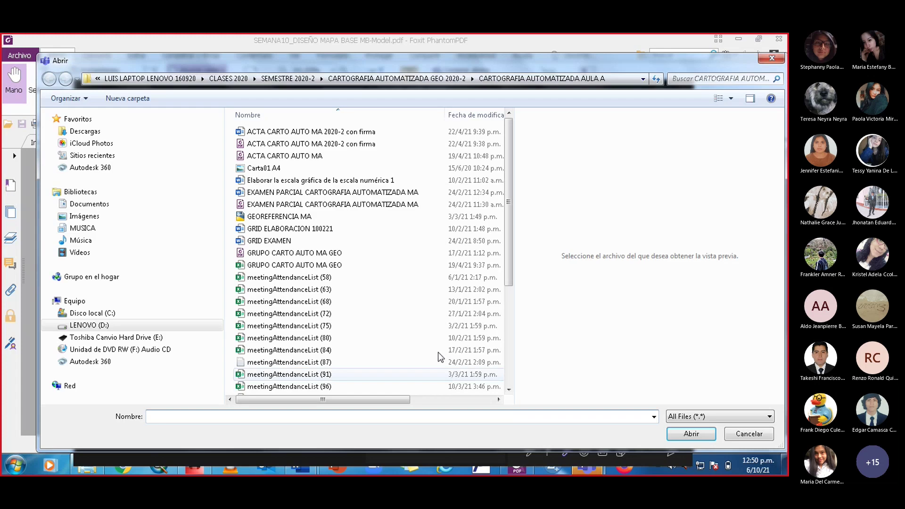
{"action": "left_click", "coordinate": [89, 325]}
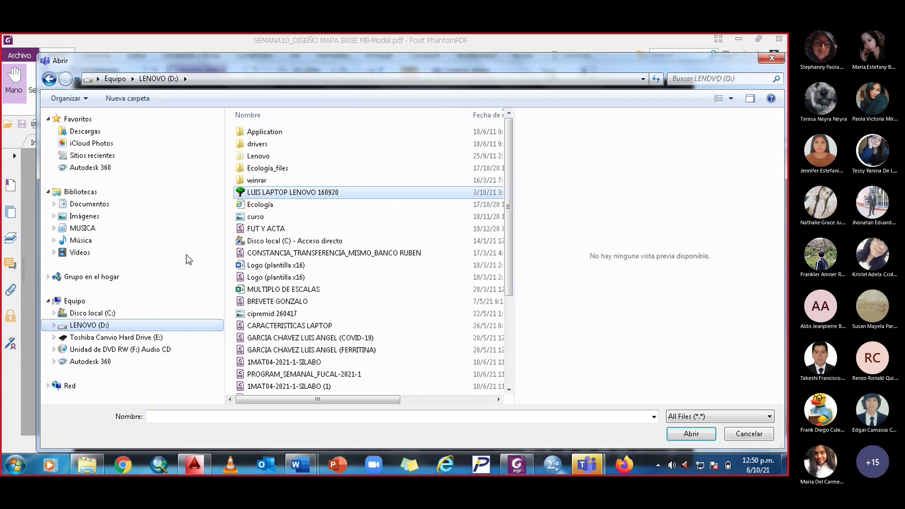
{"action": "double_click", "coordinate": [273, 193]}
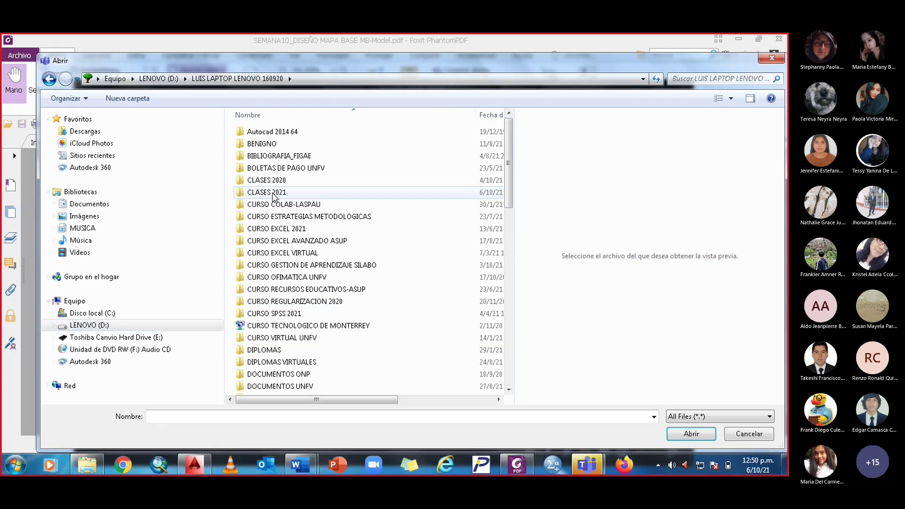
{"action": "double_click", "coordinate": [266, 193]}
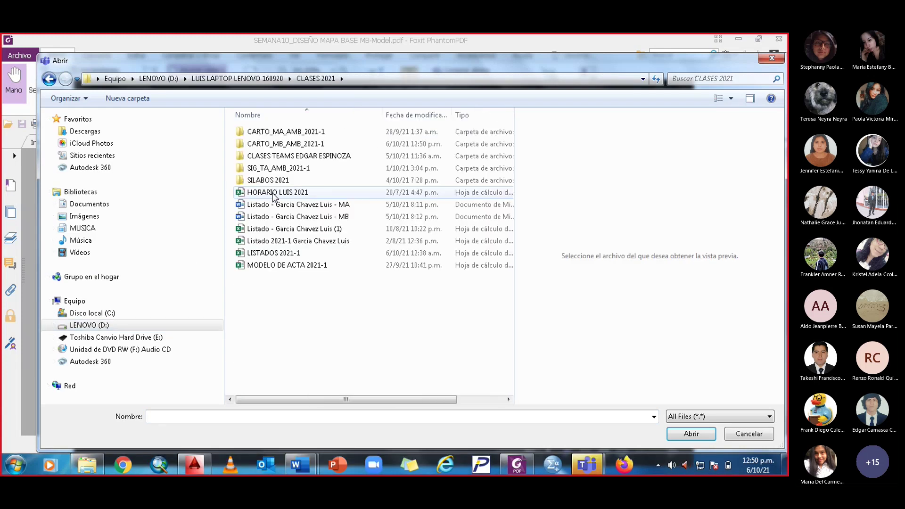
{"action": "double_click", "coordinate": [281, 144]}
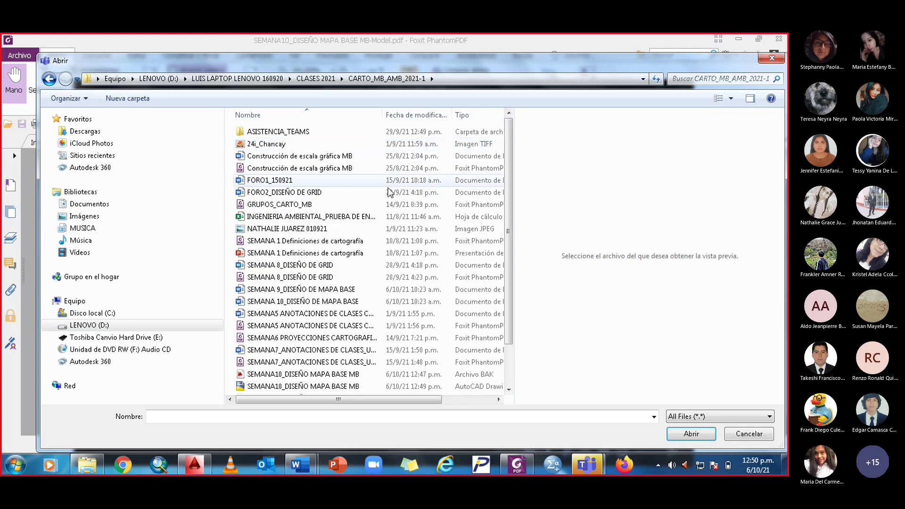
{"action": "scroll", "coordinate": [509, 225], "scroll_direction": "down", "scroll_amount": 2}
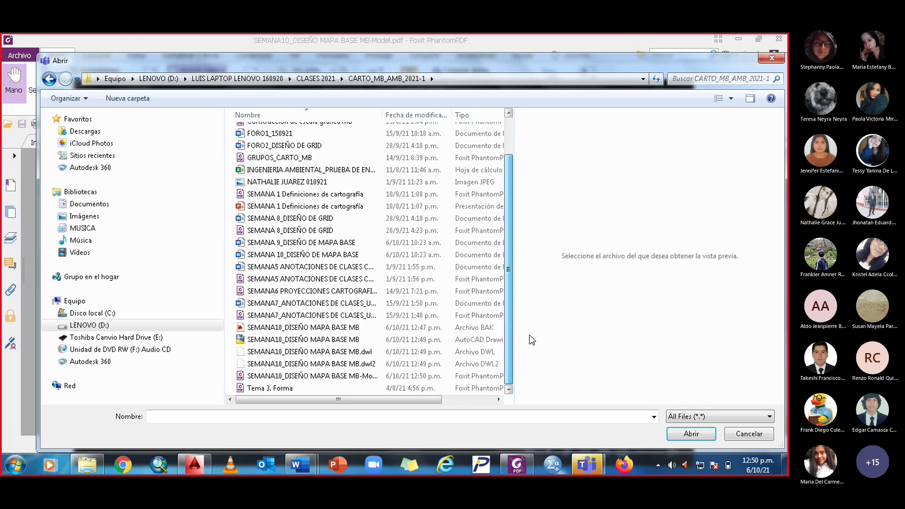
{"action": "left_click", "coordinate": [346, 378]}
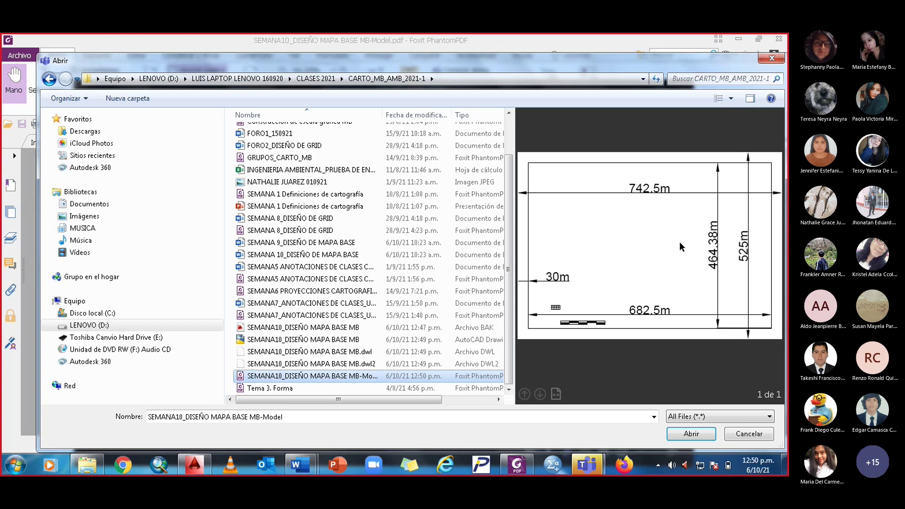
{"action": "left_click", "coordinate": [700, 435]}
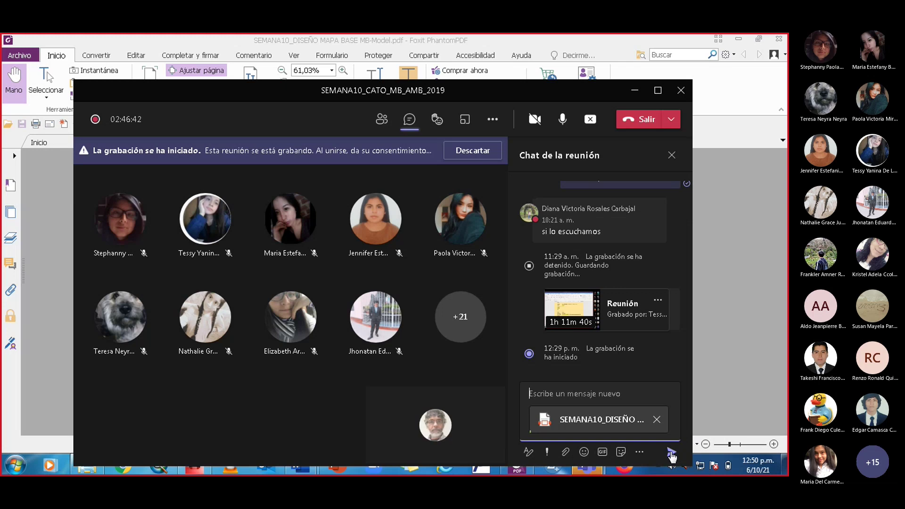
{"action": "left_click", "coordinate": [672, 454]}
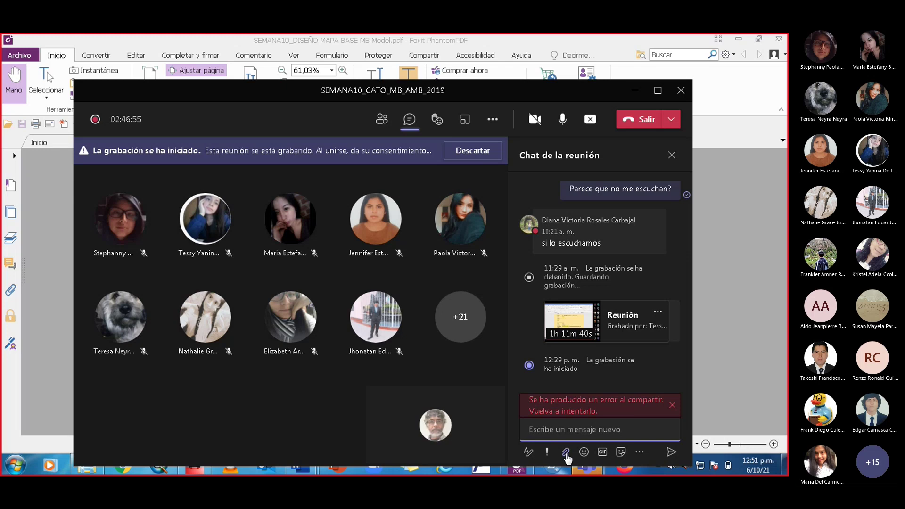
{"action": "left_click", "coordinate": [672, 405]}
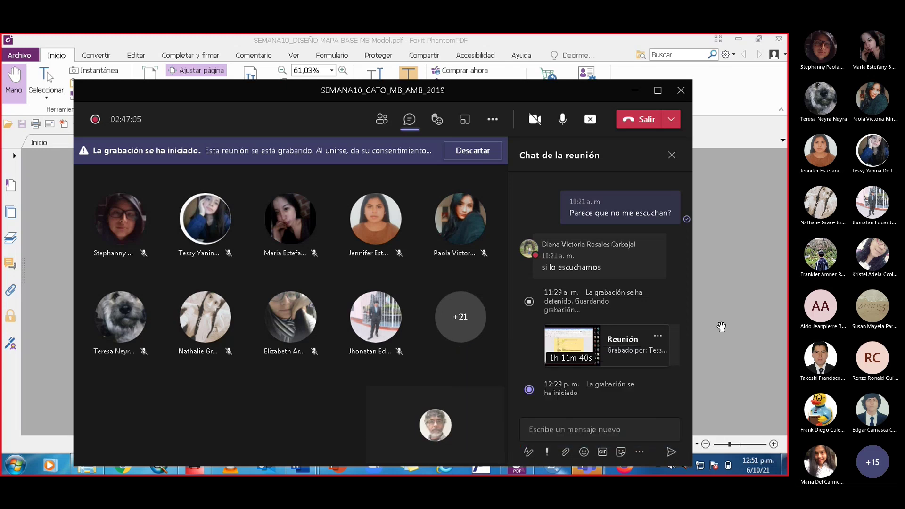
- Attach SEMANA10_DISEÑO MAPA BASE MB-Model.pdf from the CARTO_MB_AMB_2021-1 folder under CLASES 2021 to a new meeting chat message
{"action": "left_click", "coordinate": [566, 453]}
{"action": "left_click", "coordinate": [545, 430]}
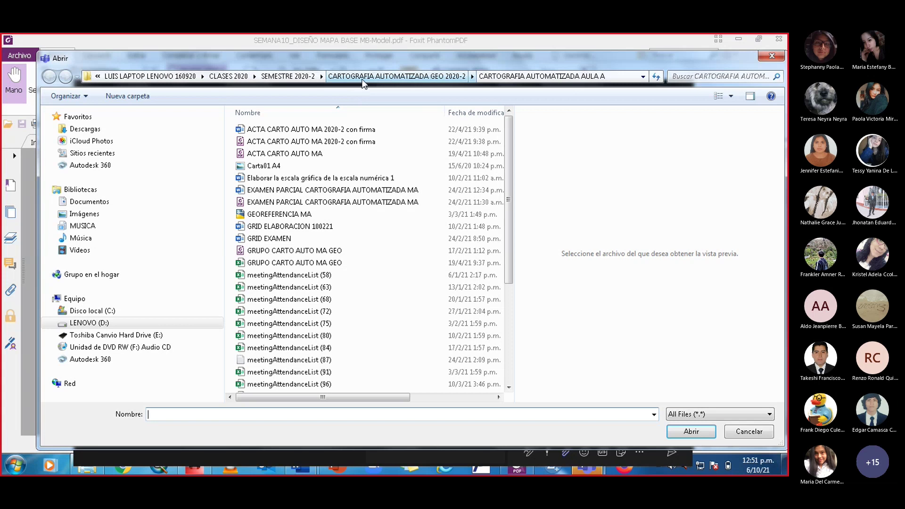
{"action": "left_click", "coordinate": [101, 325]}
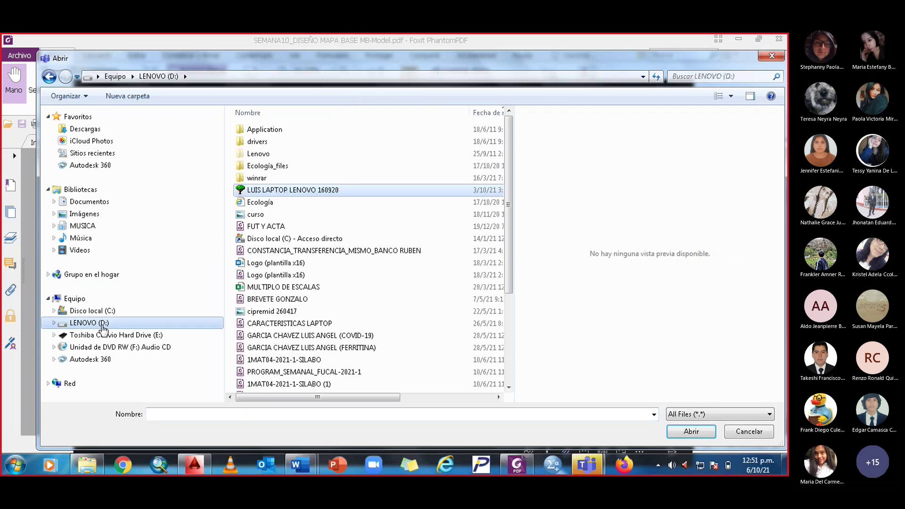
{"action": "double_click", "coordinate": [262, 191]}
{"action": "left_click", "coordinate": [265, 193]}
{"action": "double_click", "coordinate": [267, 190]}
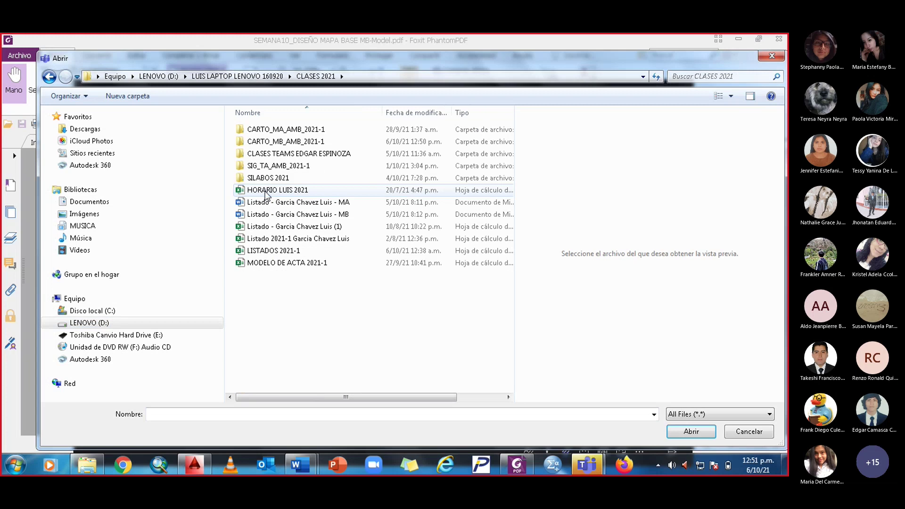
{"action": "double_click", "coordinate": [280, 142]}
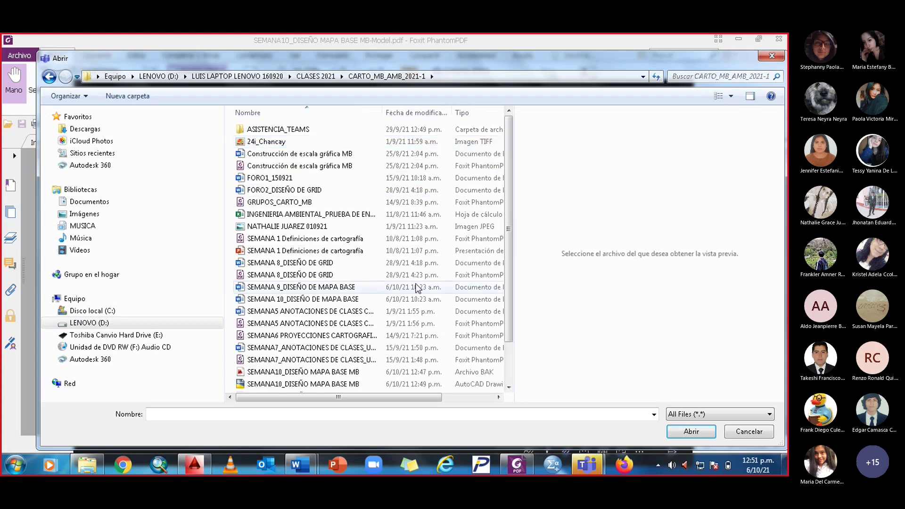
{"action": "scroll", "coordinate": [414, 304], "scroll_direction": "down", "scroll_amount": 2}
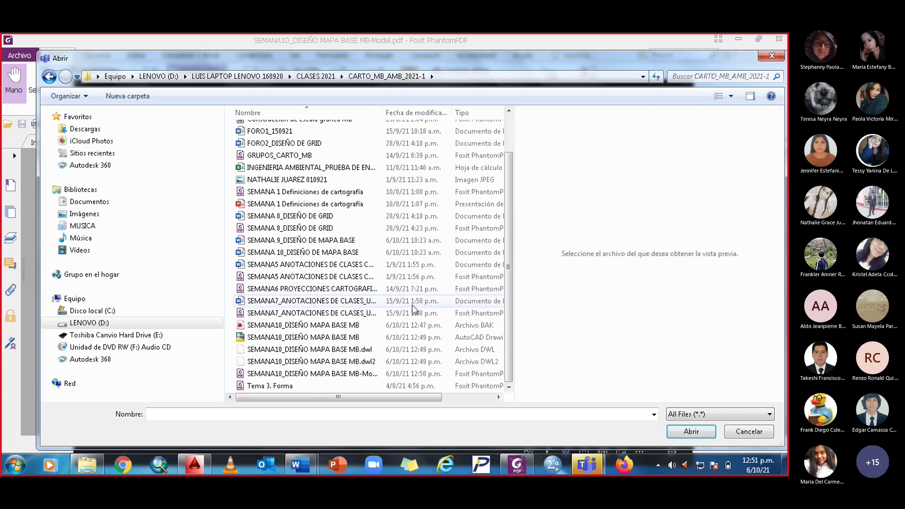
{"action": "left_click", "coordinate": [312, 374]}
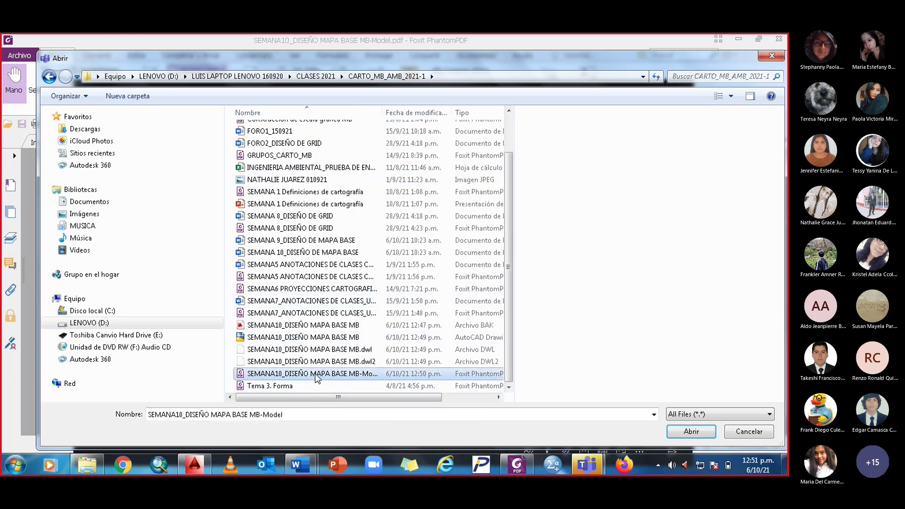
{"action": "left_click", "coordinate": [697, 432]}
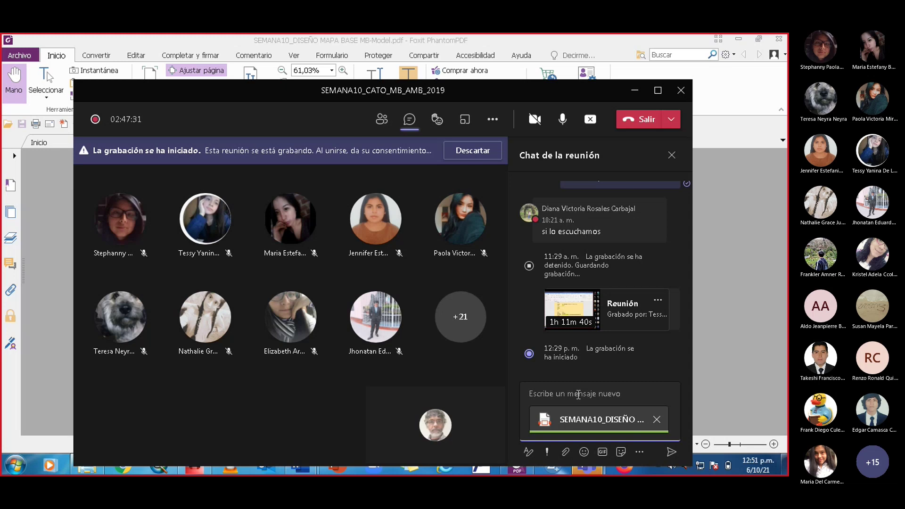
- Add the text "DISEÑO FORMATO MAPA BASE" to the message with the attached PDF and send it to the meeting chat
{"action": "type", "text": "DISEÑO FORMATO"}
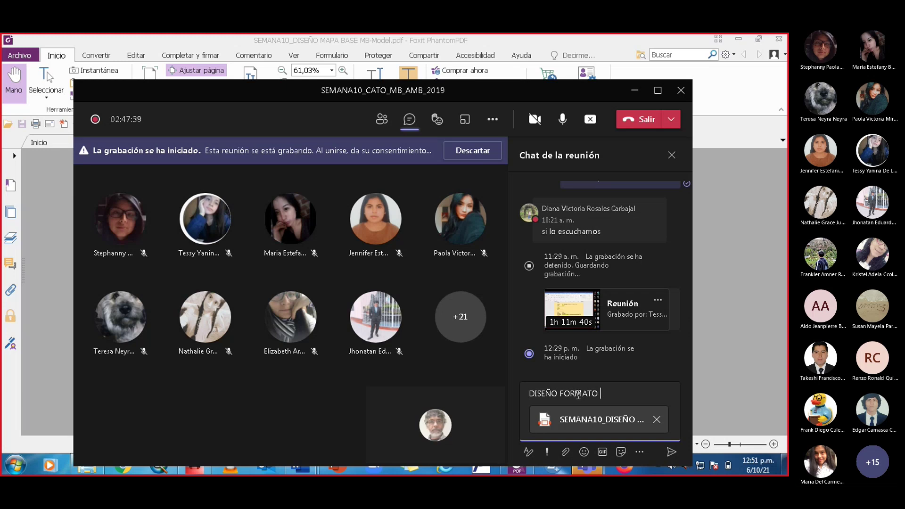
{"action": "type", "text": "MAPA BASE"}
{"action": "left_click", "coordinate": [671, 455]}
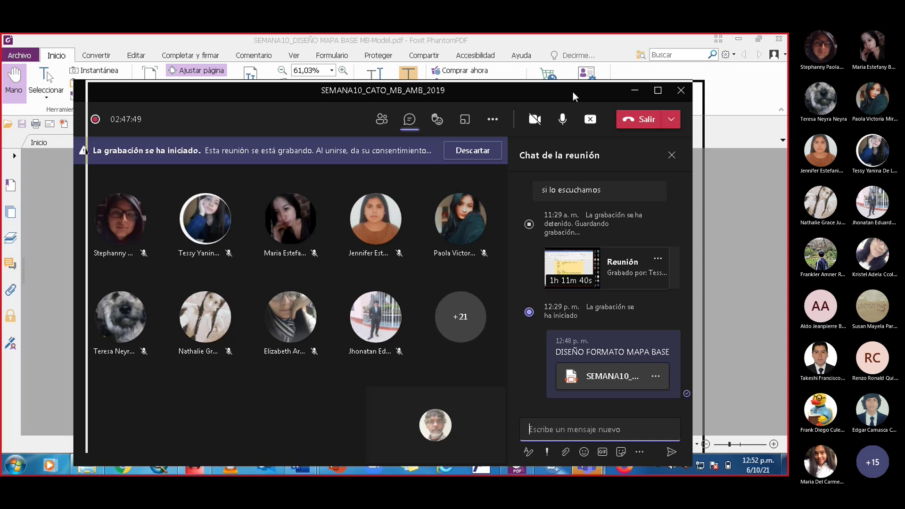
{"action": "left_click_drag", "start_coordinate": [572, 92], "coordinate": [593, 92]}
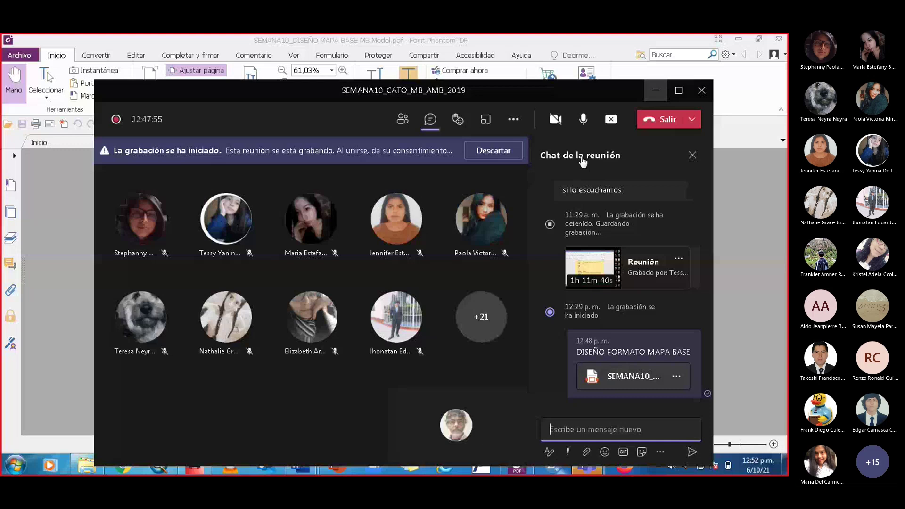
{"action": "left_click_drag", "start_coordinate": [640, 97], "coordinate": [641, 88]}
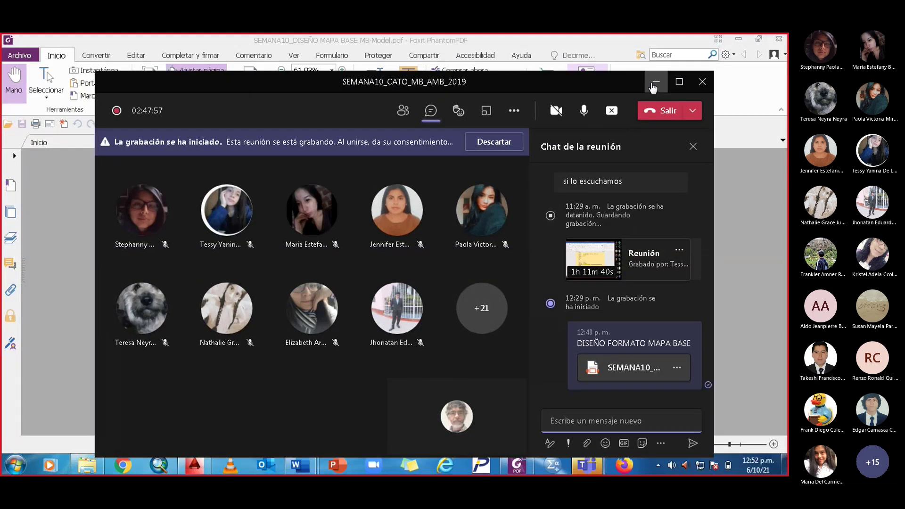
- Bring up the SEMANA10_CATO_MB_AMB_2019 meeting window and display its participants list
{"action": "left_click", "coordinate": [656, 82]}
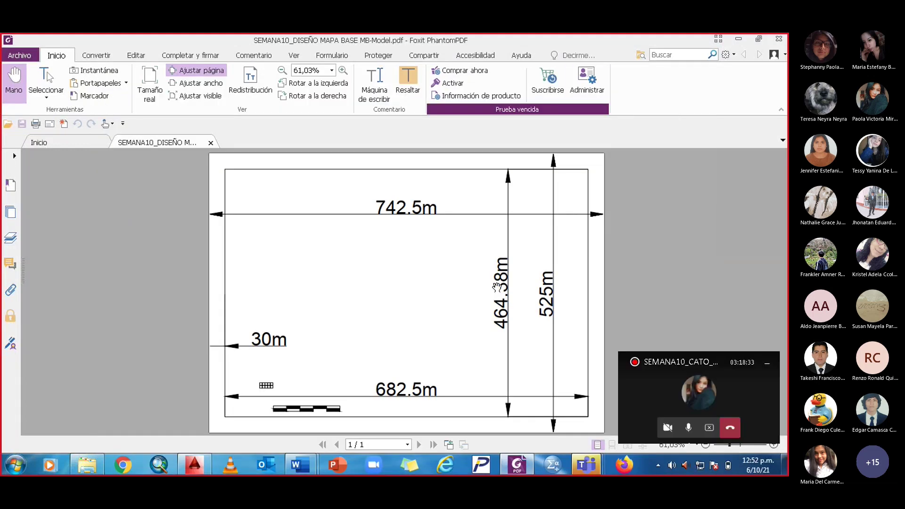
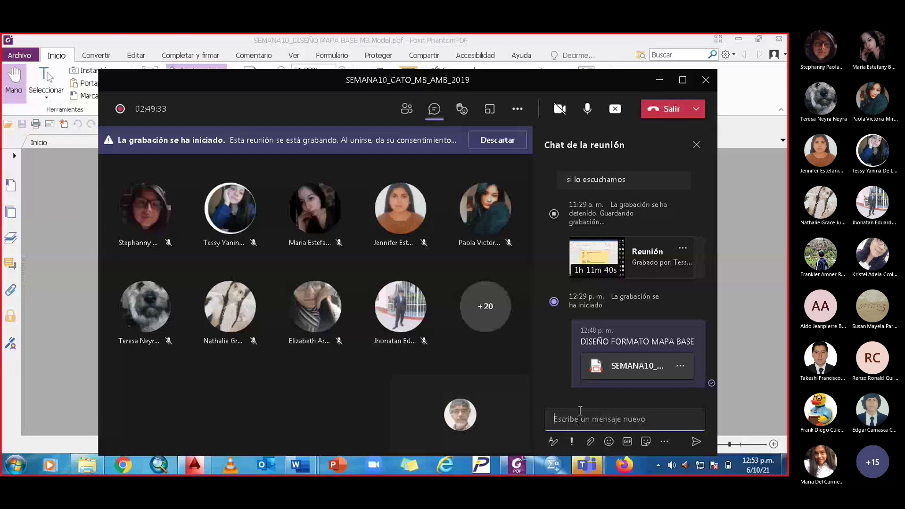
{"action": "left_click_drag", "start_coordinate": [551, 81], "coordinate": [550, 84]}
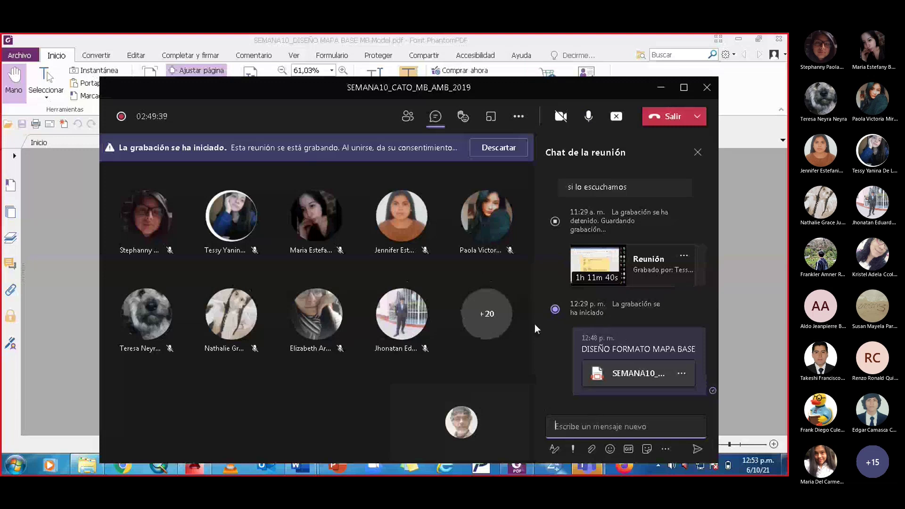
{"action": "left_click", "coordinate": [408, 123]}
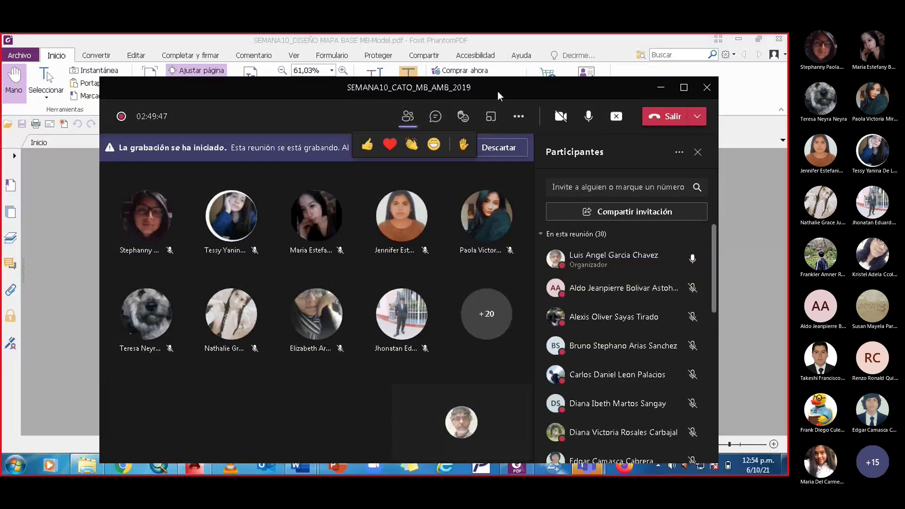
{"action": "left_click_drag", "start_coordinate": [497, 91], "coordinate": [496, 81]}
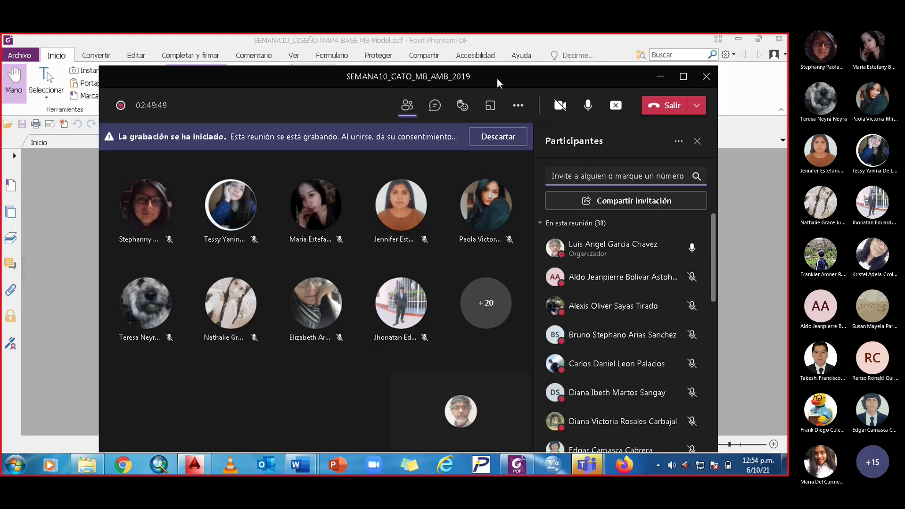
- Try to download the meeting's attendance list from the participants options, and return to the meeting window
{"action": "left_click", "coordinate": [677, 144]}
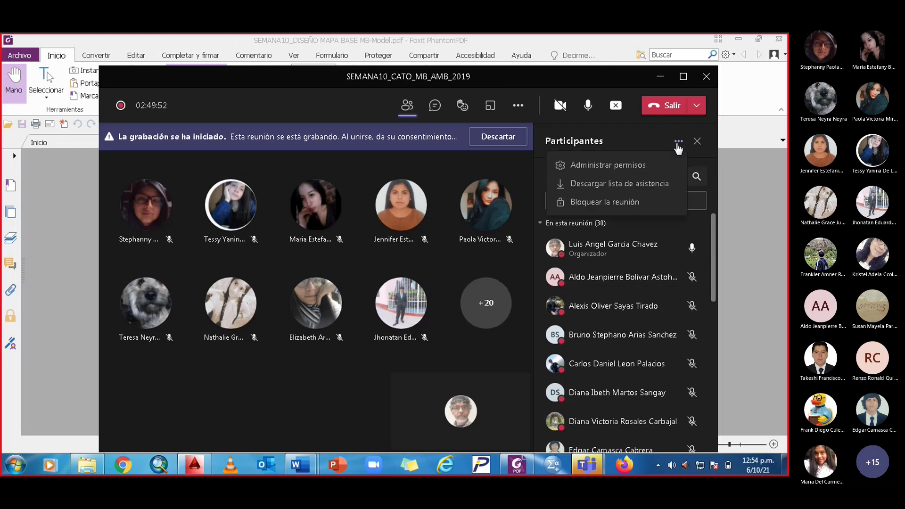
{"action": "left_click", "coordinate": [646, 188]}
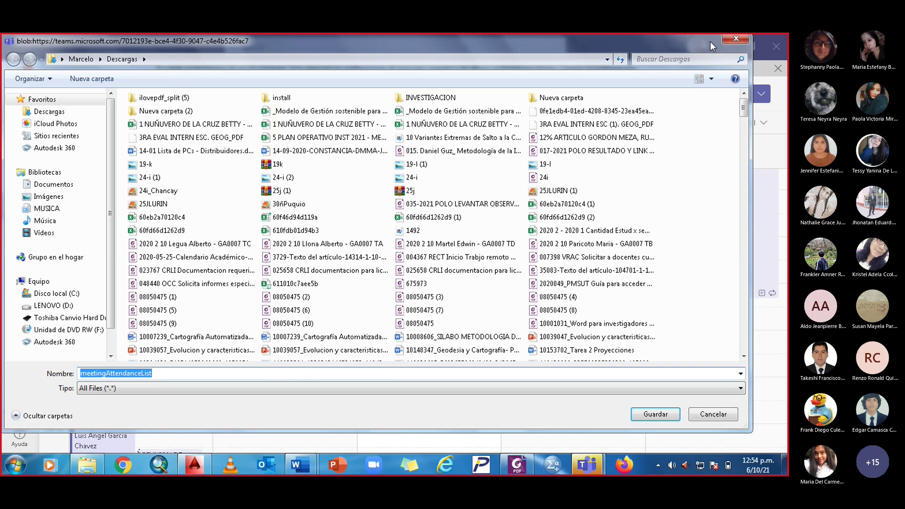
{"action": "left_click", "coordinate": [736, 39]}
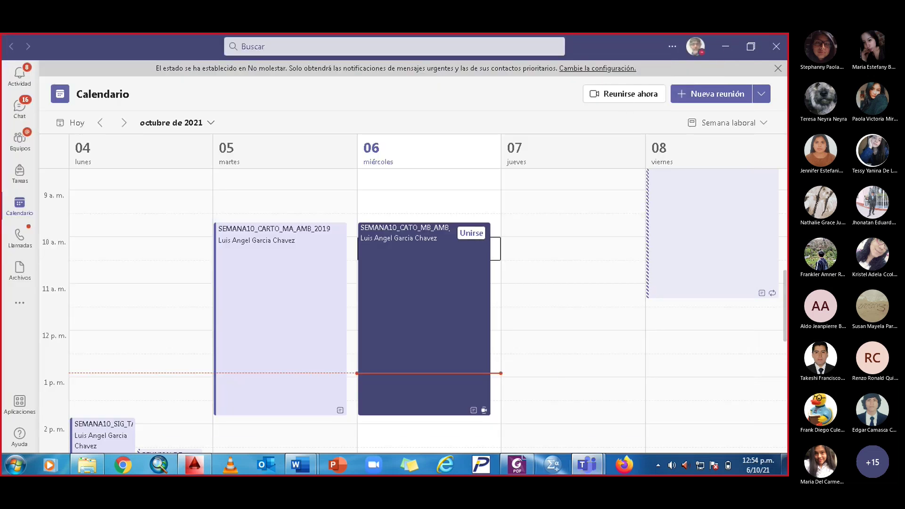
{"action": "mouse_move", "coordinate": [597, 453]}
{"action": "left_click", "coordinate": [606, 414]}
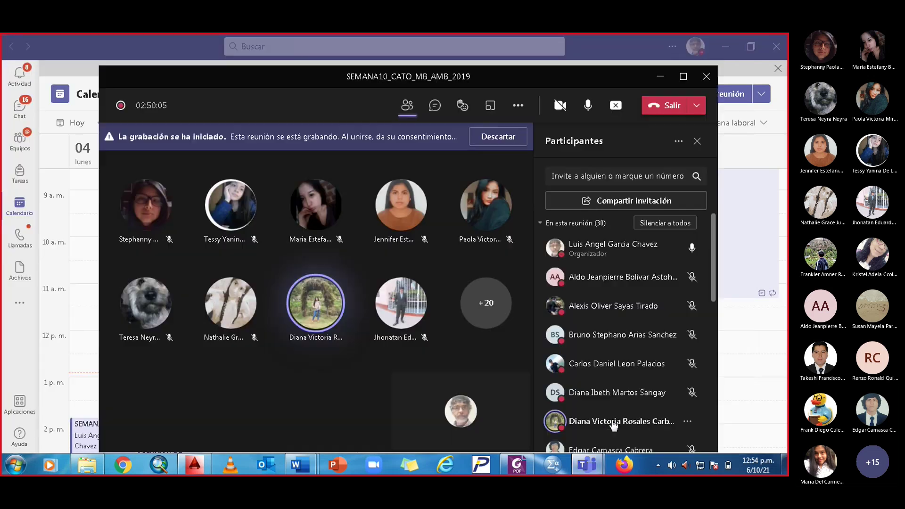
- Switch to AutoCAD and preview the dimensioned origin frame's plot with the existing DWG To PDF settings
{"action": "left_click", "coordinate": [517, 465]}
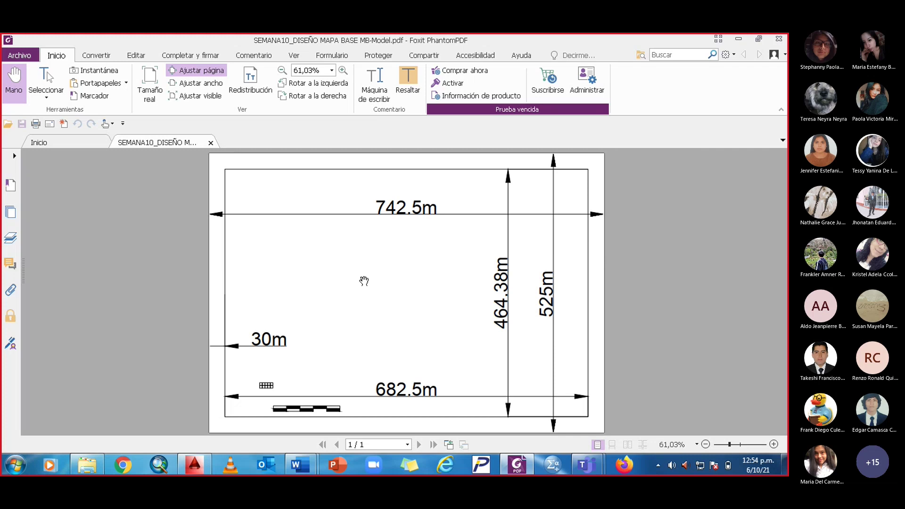
{"action": "left_click", "coordinate": [194, 467]}
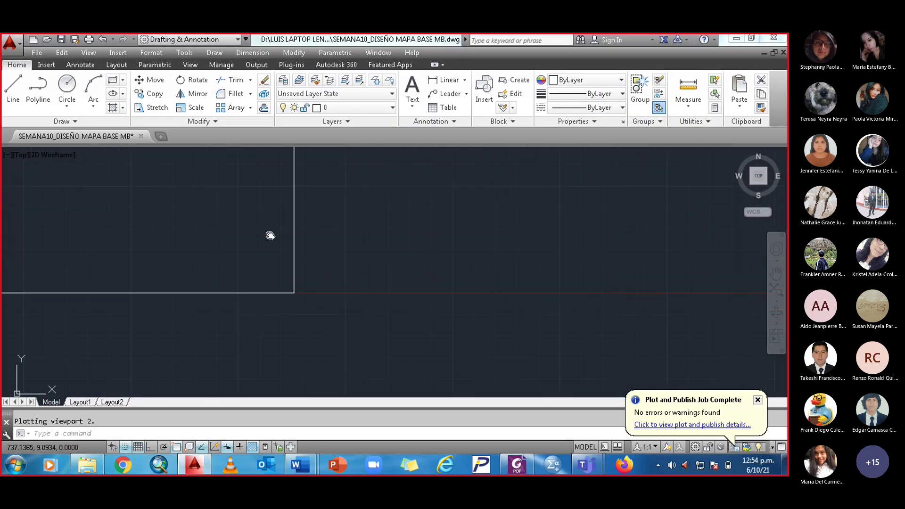
{"action": "scroll", "coordinate": [270, 235], "scroll_direction": "down", "scroll_amount": 8}
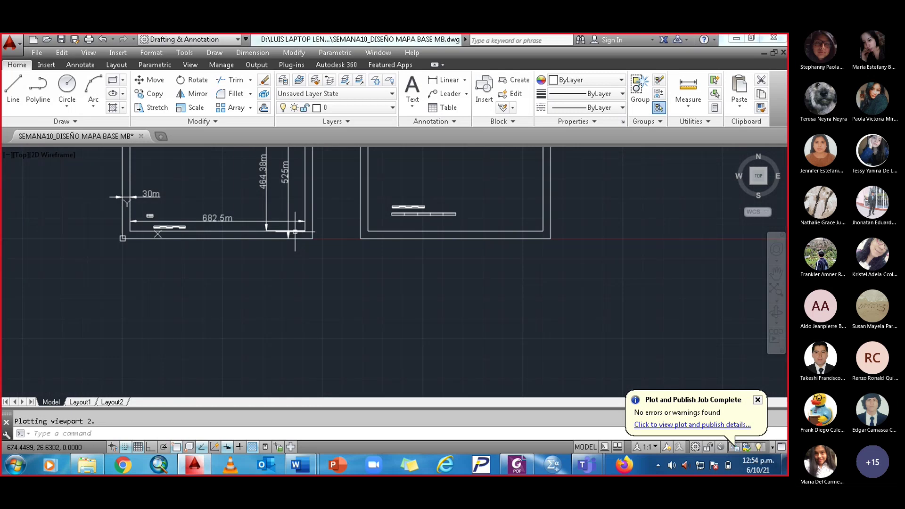
{"action": "middle_click_drag", "start_coordinate": [295, 232], "coordinate": [336, 297]}
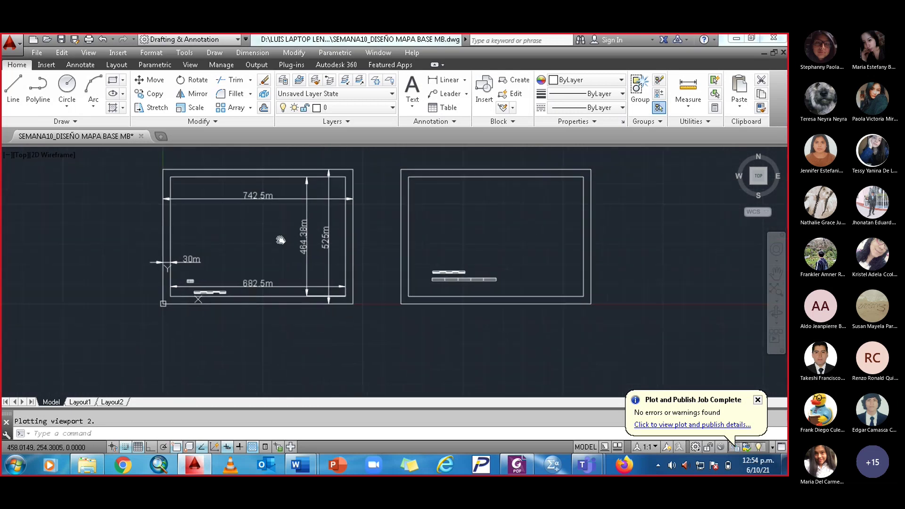
{"action": "left_click", "coordinate": [22, 42]}
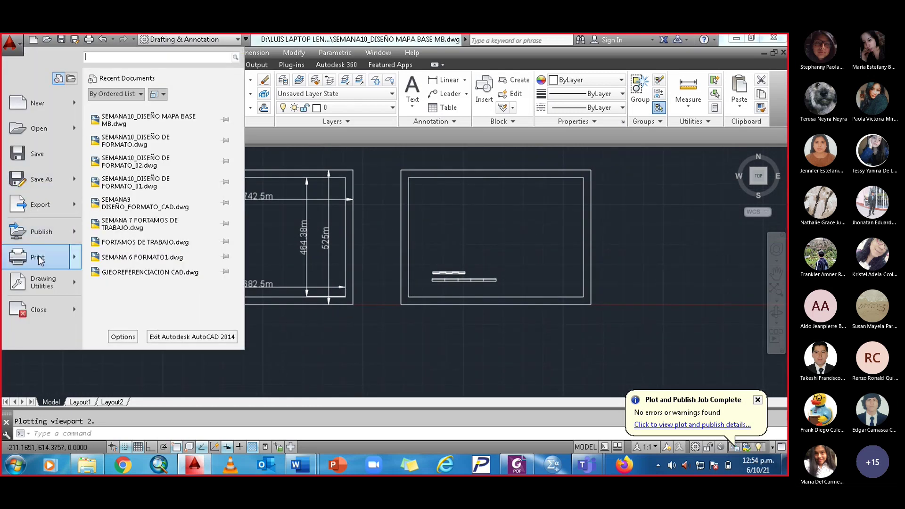
{"action": "key", "text": "Escape"}
{"action": "key", "text": "ctrl+p"}
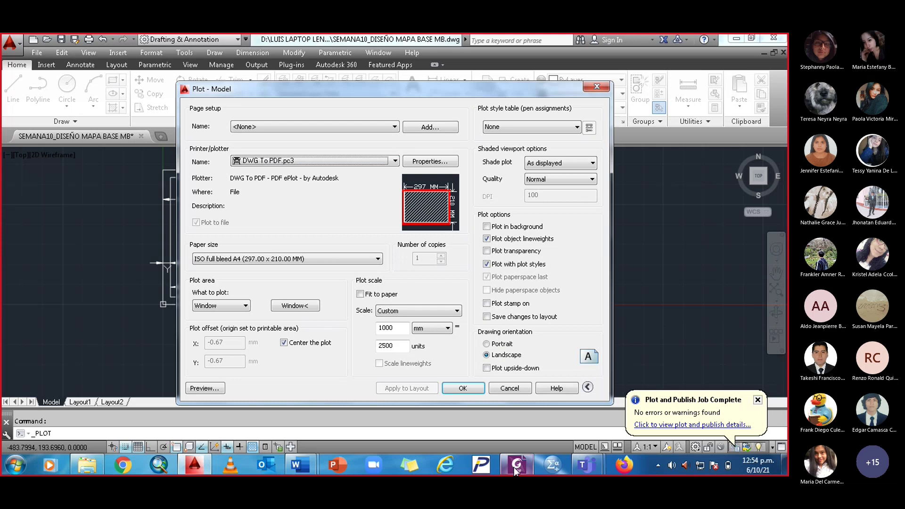
{"action": "mouse_move", "coordinate": [516, 465]}
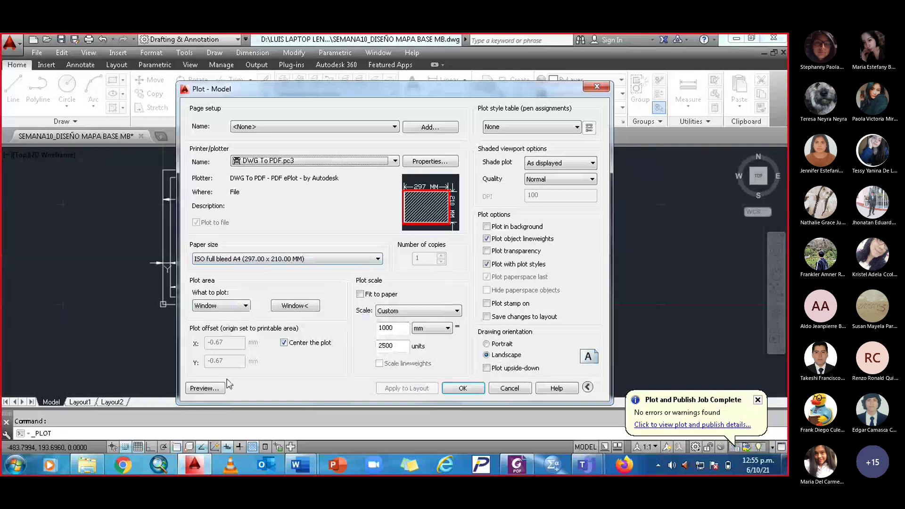
{"action": "left_click", "coordinate": [209, 389]}
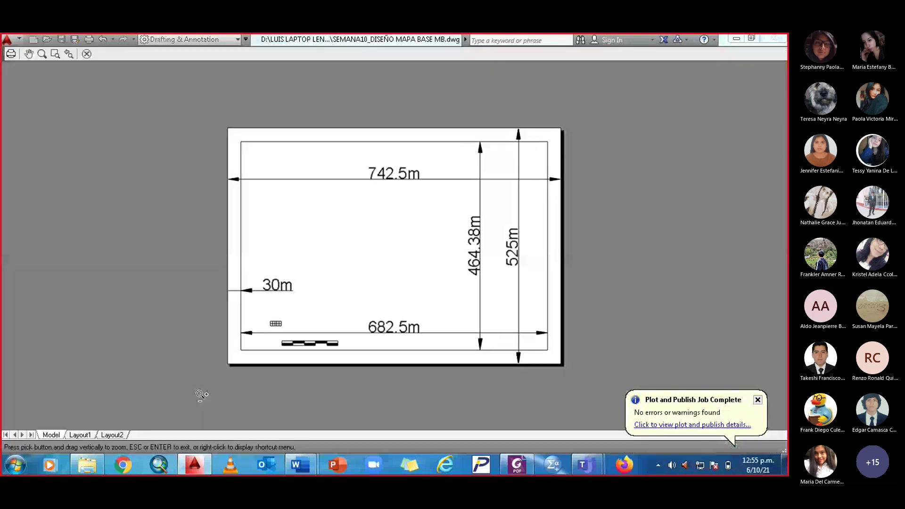
{"action": "key", "text": "Escape"}
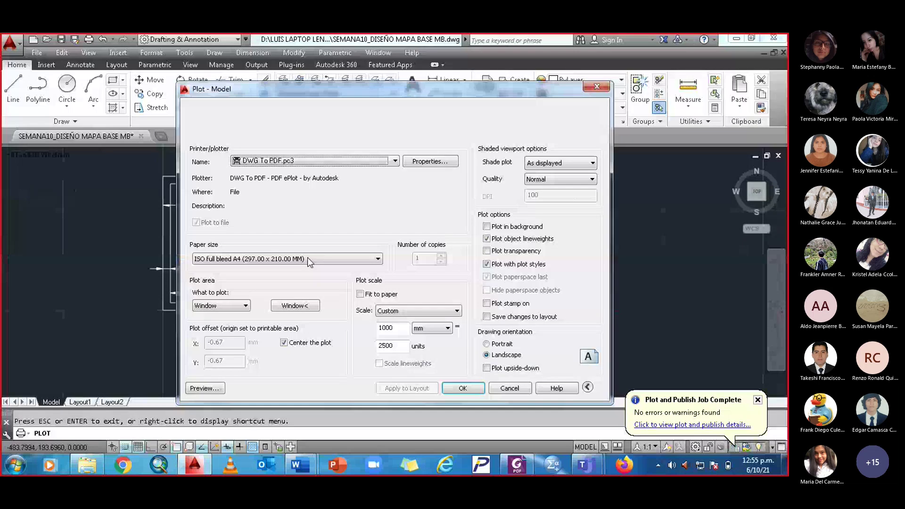
- Try to plot to SEMANA10_DISEÑO MAPA BASE MB-Model.pdf in the CARTO_MB_AMB_2021-1 folder, and leave the plot setup
{"action": "left_click", "coordinate": [463, 388]}
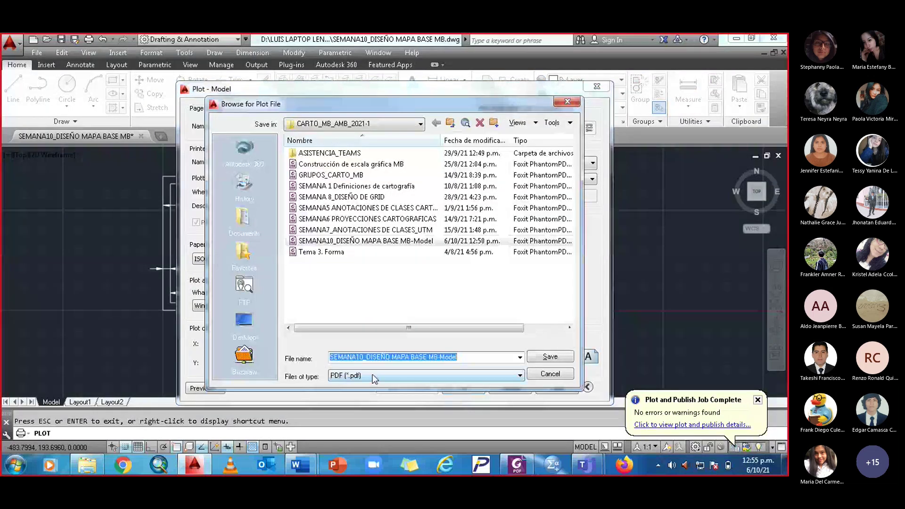
{"action": "left_click", "coordinate": [543, 362]}
{"action": "left_click", "coordinate": [490, 281]}
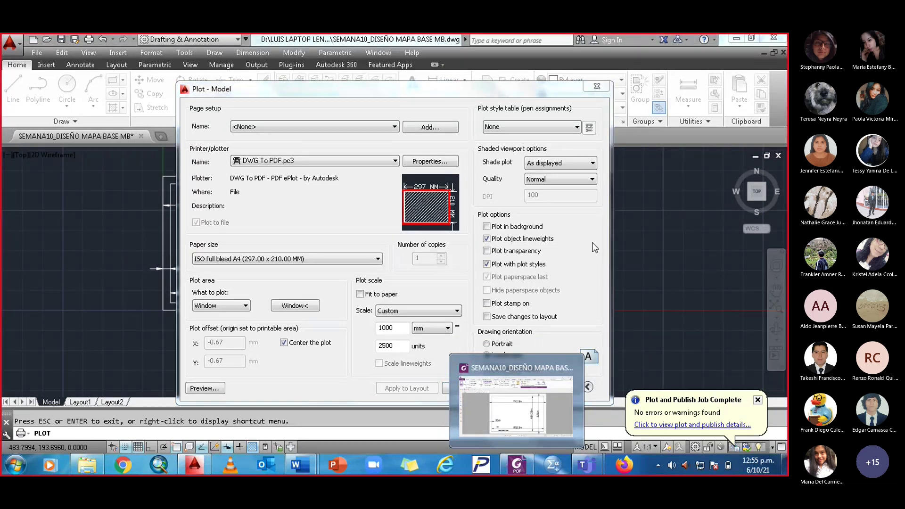
{"action": "left_click", "coordinate": [597, 86]}
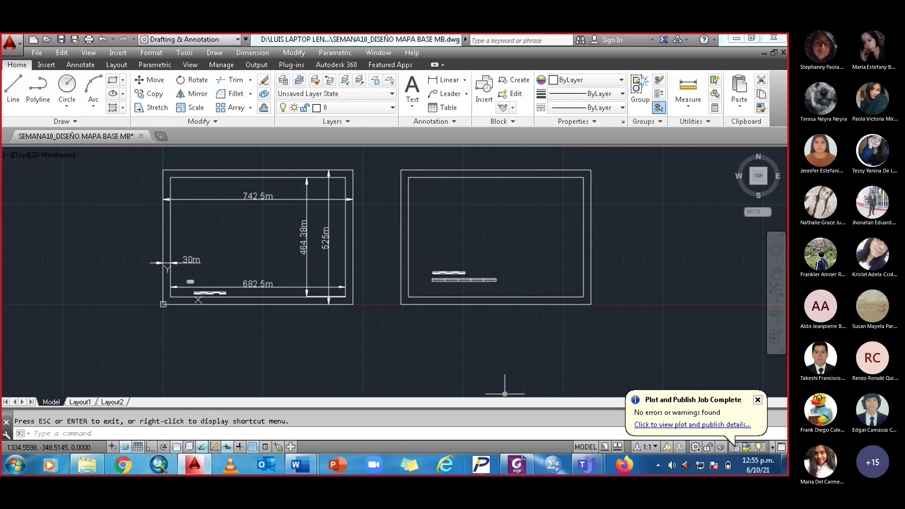
- View the plotted map base PDF in Foxit PhantomPDF, and return to the Teams meeting's participants list
{"action": "left_click", "coordinate": [521, 467]}
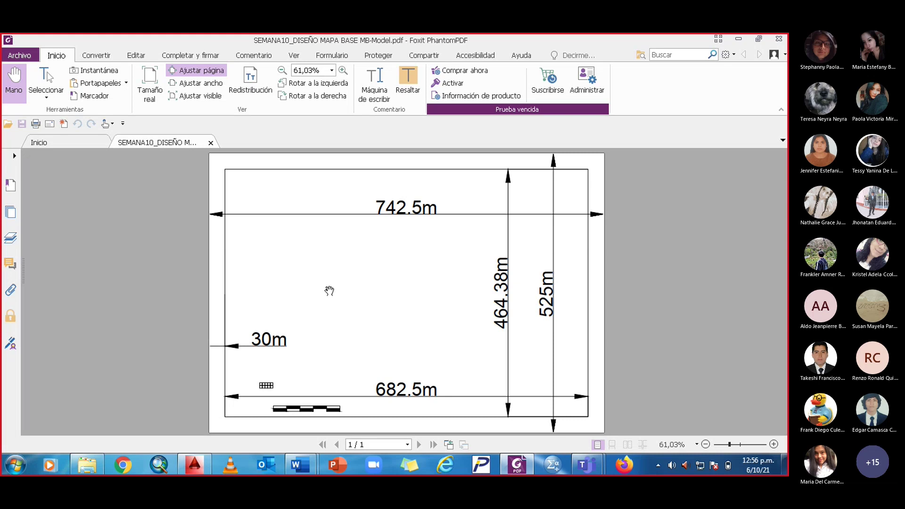
{"action": "left_click", "coordinate": [586, 466]}
{"action": "left_click", "coordinate": [618, 412]}
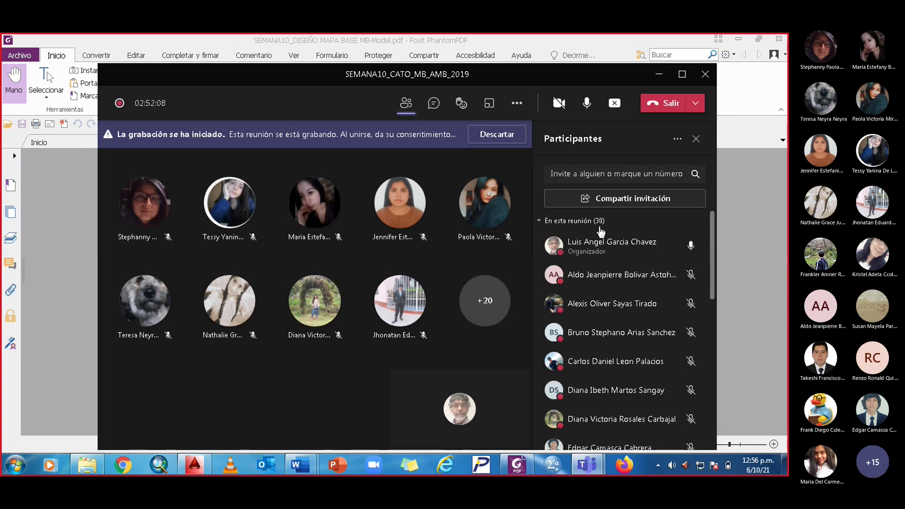
- Open the LISTADOS 2021-1 workbook from the CLASES 2021 folder under LUIS LAPTOP LENOVO 160920 on drive D
{"action": "left_click", "coordinate": [94, 463]}
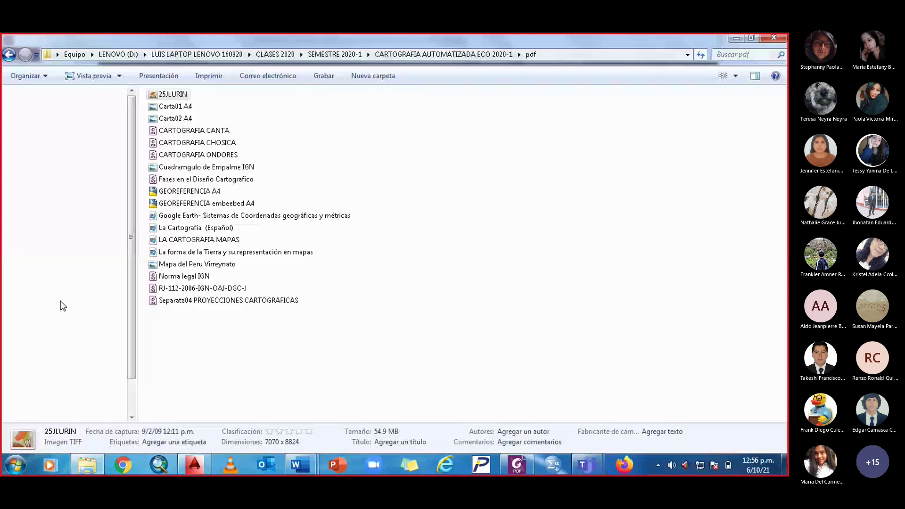
{"action": "left_click", "coordinate": [78, 363]}
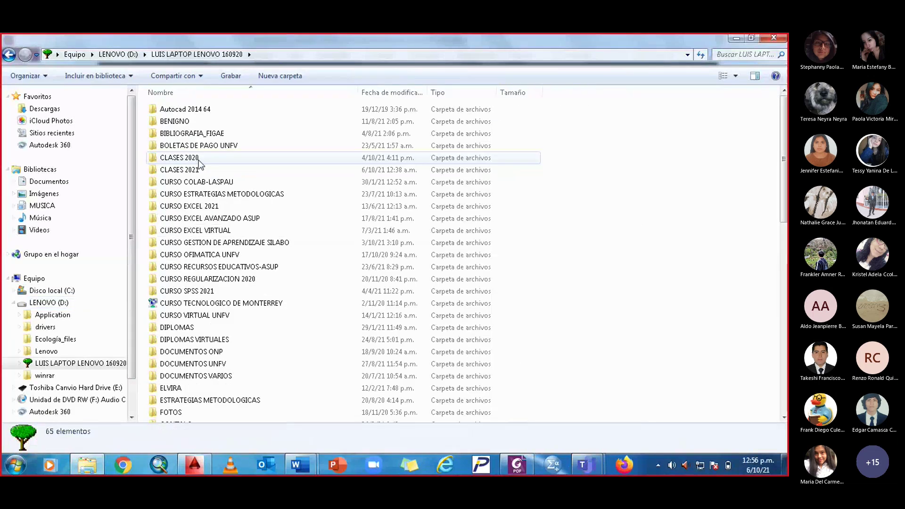
{"action": "double_click", "coordinate": [193, 171]}
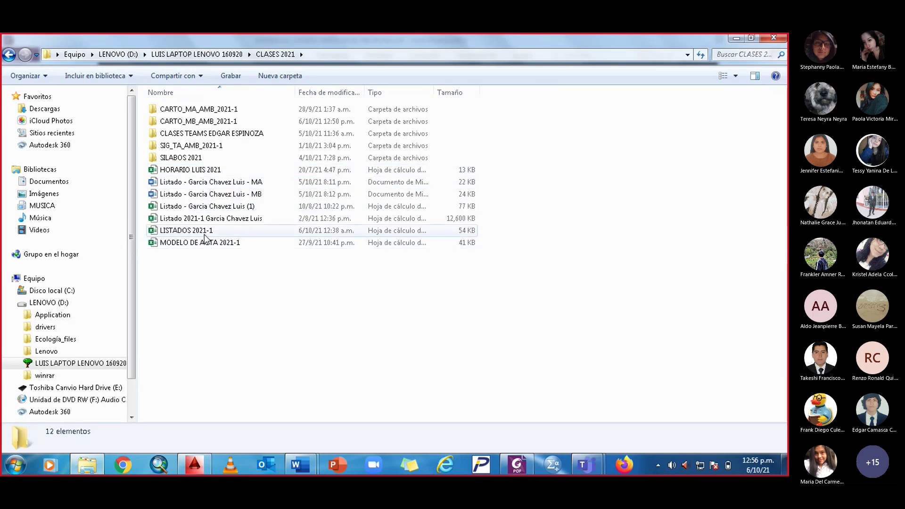
{"action": "left_click", "coordinate": [203, 231]}
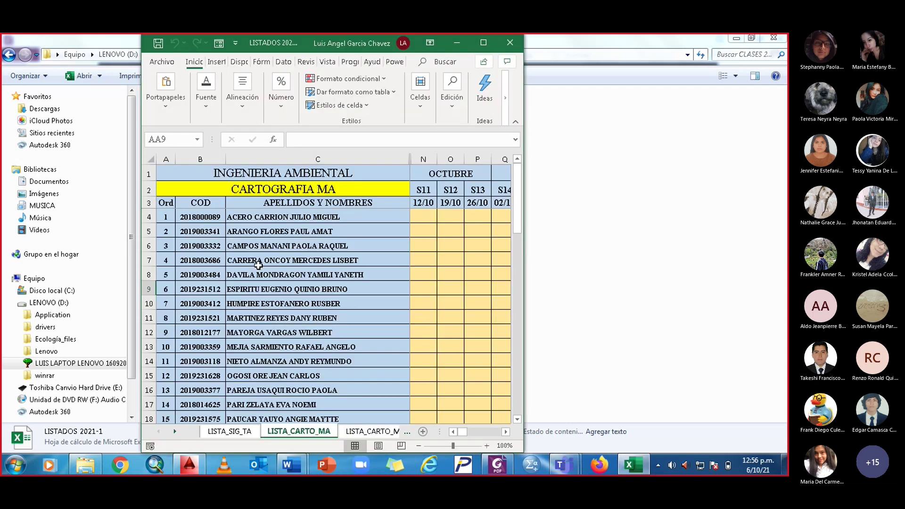
- Show the LISTA_CARTO_MB sheet and maximize the workbook window
{"action": "scroll", "coordinate": [258, 265], "scroll_direction": "down", "scroll_amount": 2}
{"action": "left_click", "coordinate": [363, 430]}
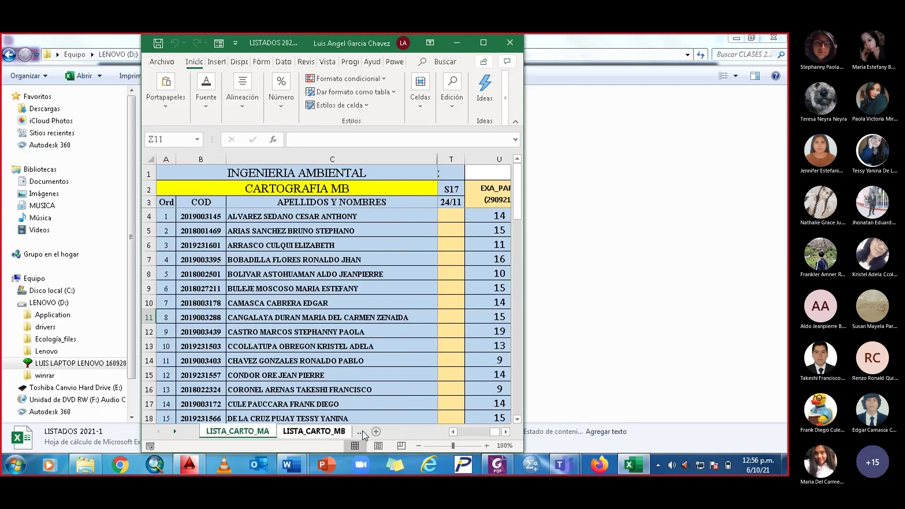
{"action": "left_click", "coordinate": [483, 44]}
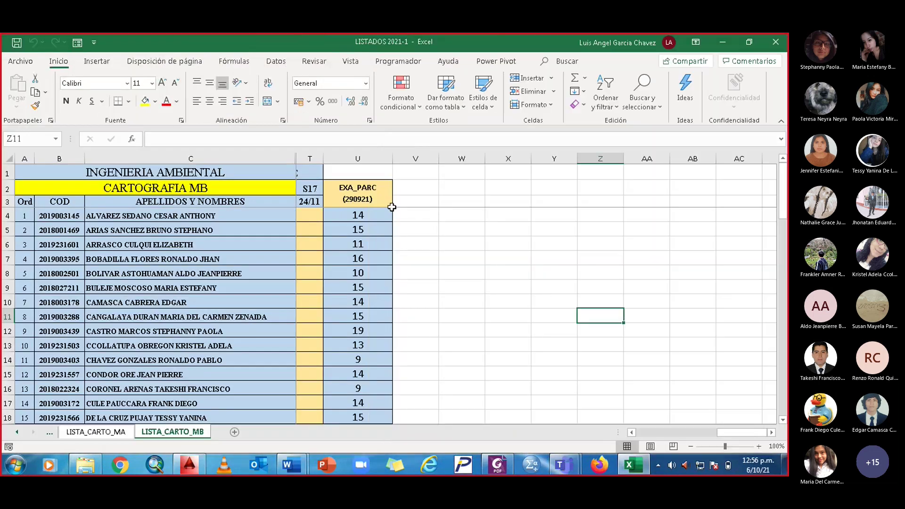
- Unhide the attendance columns D to K between the student names and the S9 column
{"action": "left_click", "coordinate": [346, 156]}
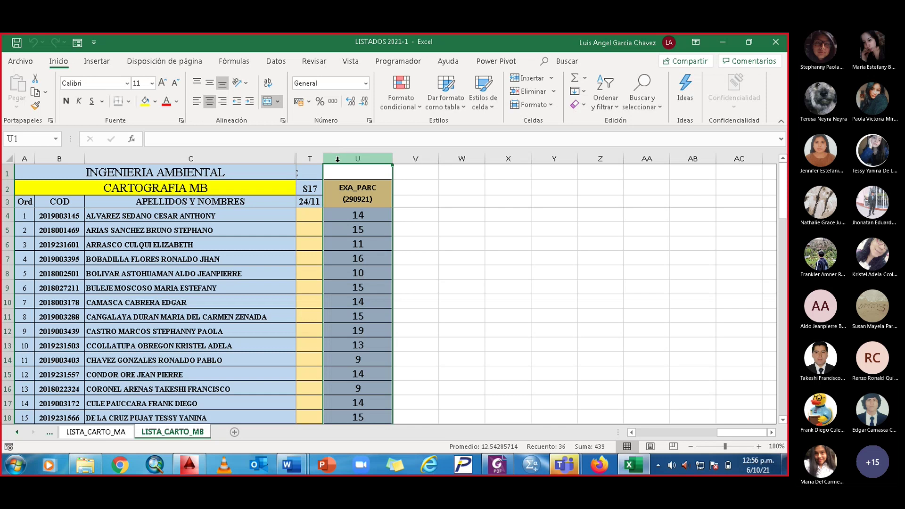
{"action": "left_click_drag", "start_coordinate": [726, 435], "coordinate": [643, 436]}
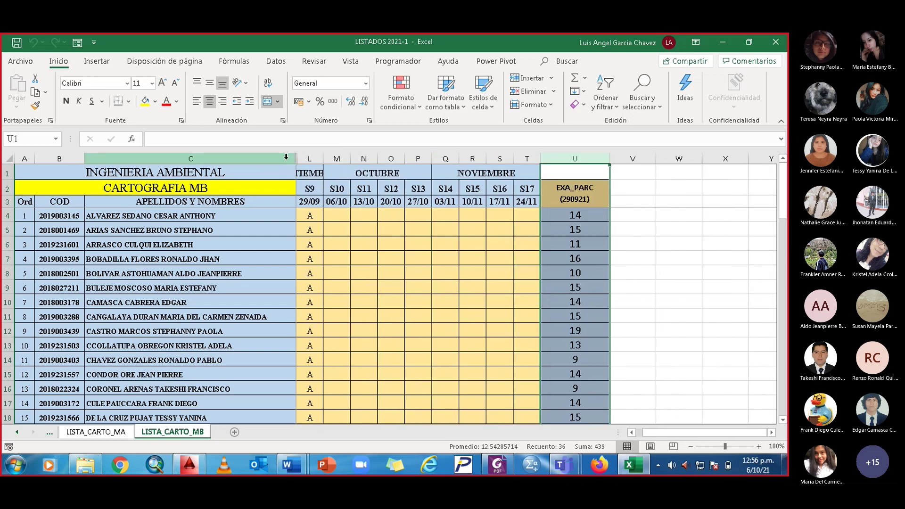
{"action": "left_click_drag", "start_coordinate": [294, 159], "coordinate": [306, 162]}
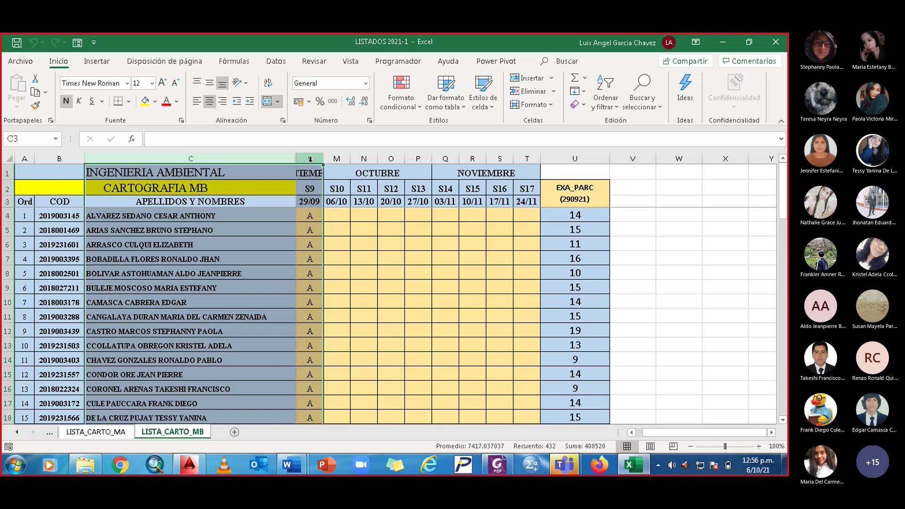
{"action": "right_click", "coordinate": [310, 164]}
{"action": "left_click", "coordinate": [346, 356]}
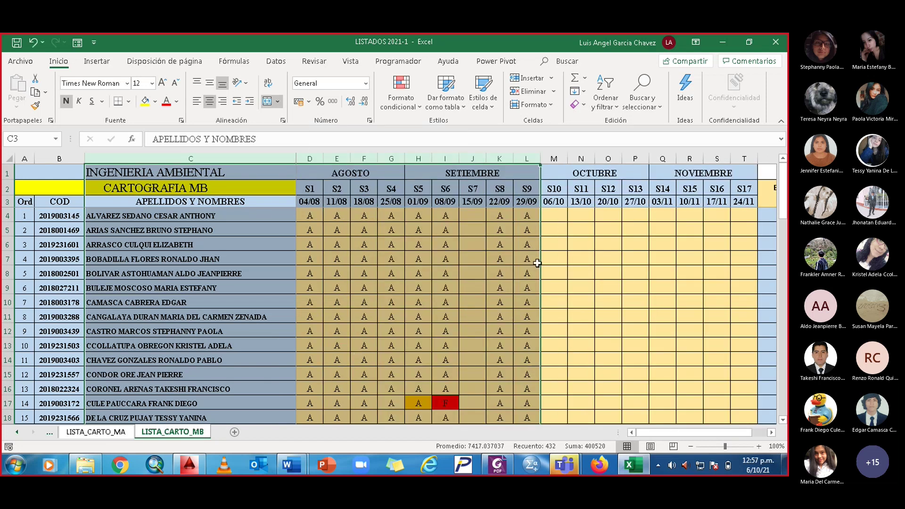
- Review the LISTA_CARTO_MB student roster and its attendance marks, from the first student down to the attendance totals
{"action": "left_click", "coordinate": [556, 216]}
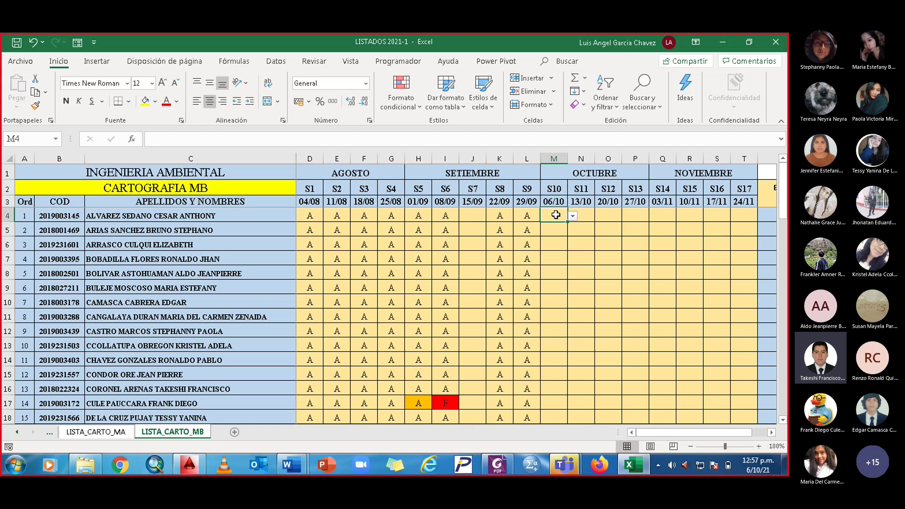
{"action": "scroll", "coordinate": [226, 335], "scroll_direction": "down", "scroll_amount": 8}
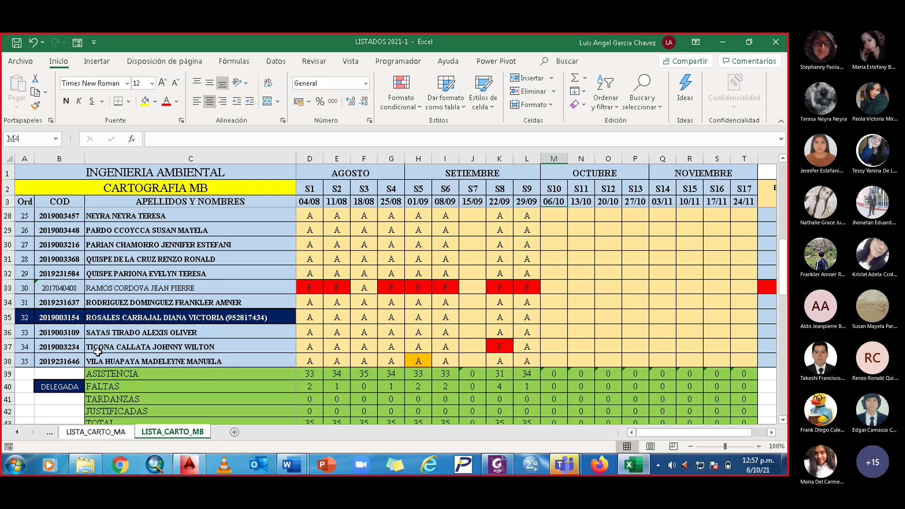
{"action": "scroll", "coordinate": [122, 353], "scroll_direction": "up", "scroll_amount": 2}
{"action": "scroll", "coordinate": [122, 352], "scroll_direction": "up", "scroll_amount": 6}
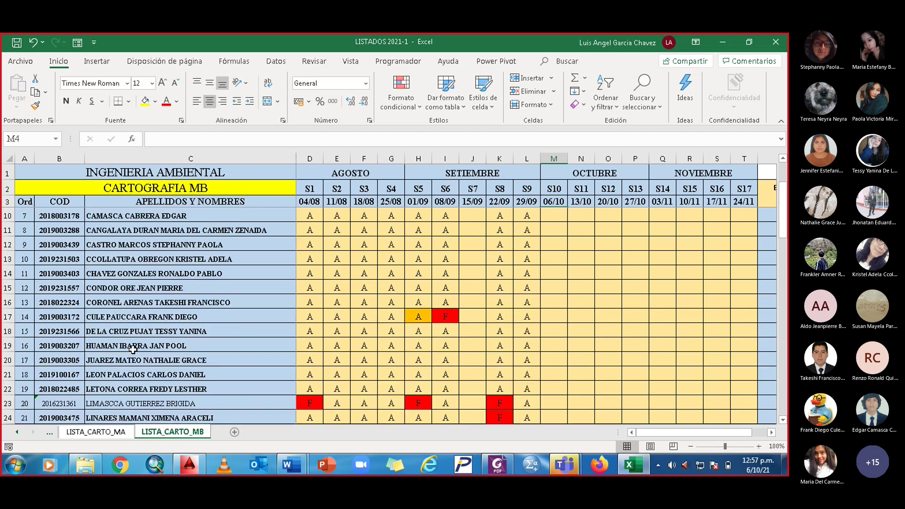
{"action": "scroll", "coordinate": [138, 348], "scroll_direction": "down", "scroll_amount": 4}
{"action": "scroll", "coordinate": [139, 348], "scroll_direction": "down", "scroll_amount": 1}
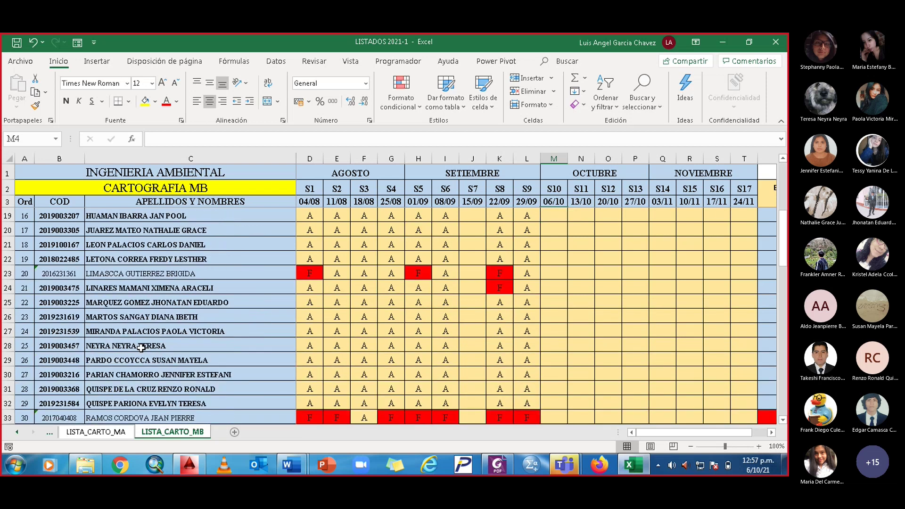
{"action": "scroll", "coordinate": [141, 347], "scroll_direction": "up", "scroll_amount": 1}
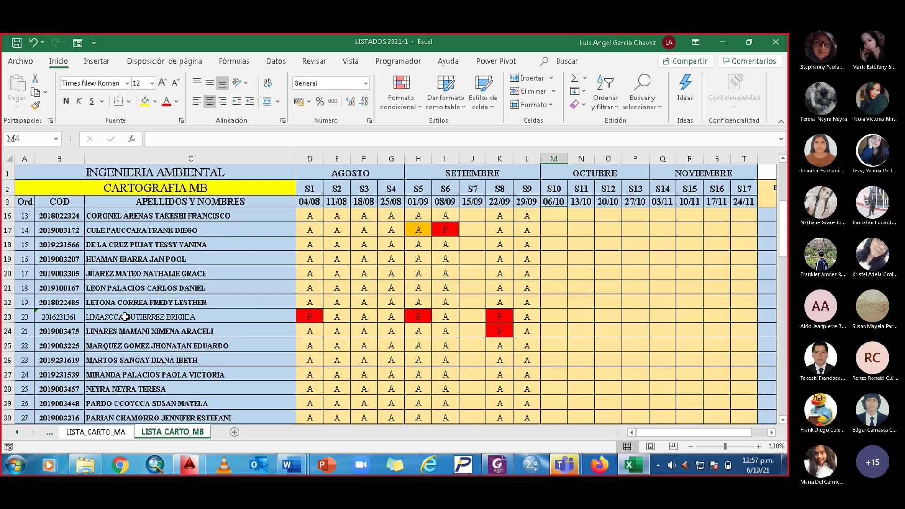
{"action": "scroll", "coordinate": [128, 317], "scroll_direction": "up", "scroll_amount": 4}
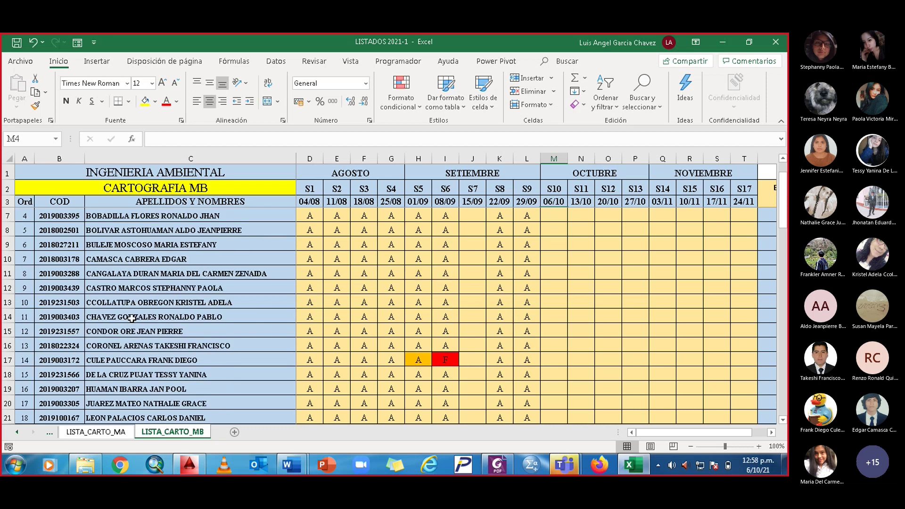
{"action": "scroll", "coordinate": [137, 320], "scroll_direction": "down", "scroll_amount": 3}
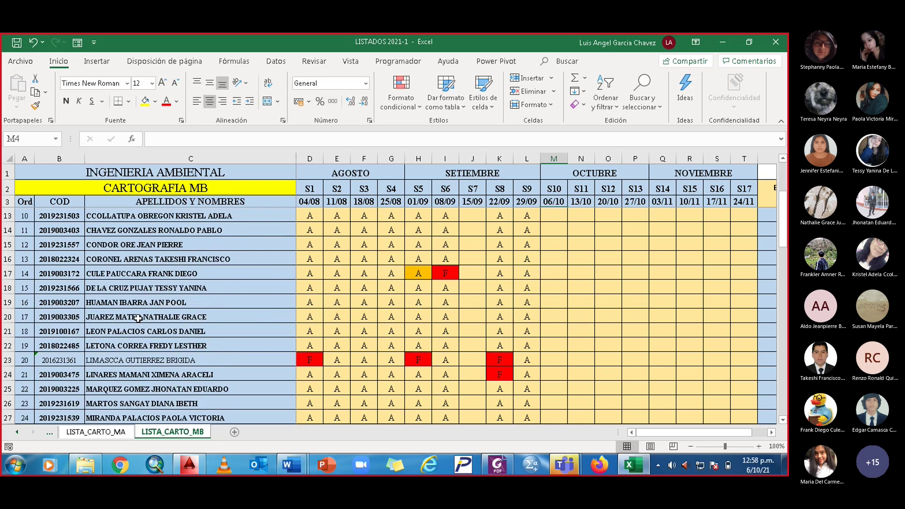
{"action": "scroll", "coordinate": [167, 361], "scroll_direction": "down", "scroll_amount": 2}
{"action": "scroll", "coordinate": [165, 356], "scroll_direction": "down", "scroll_amount": 1}
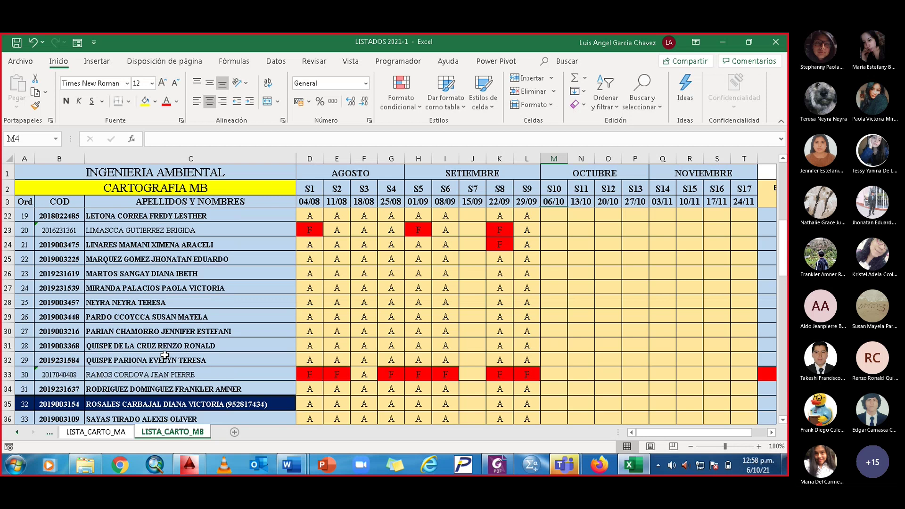
{"action": "scroll", "coordinate": [148, 375], "scroll_direction": "down", "scroll_amount": 1}
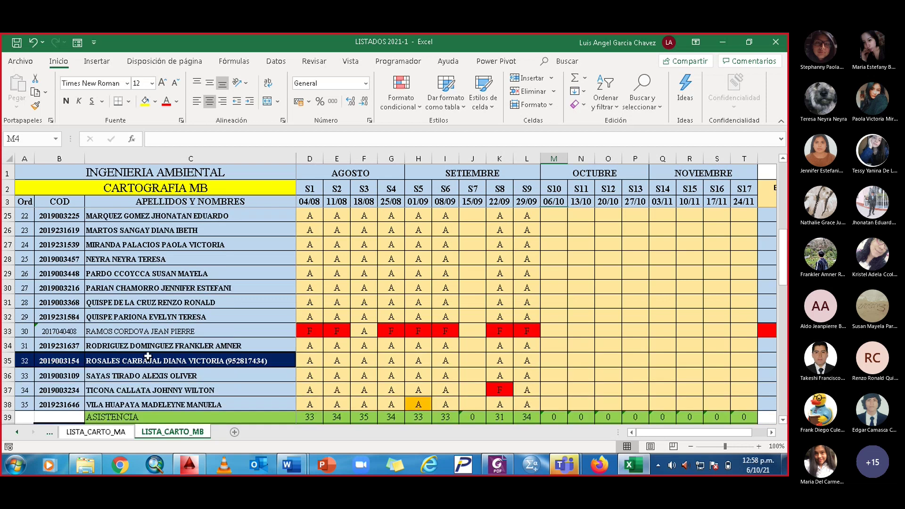
{"action": "scroll", "coordinate": [149, 349], "scroll_direction": "down", "scroll_amount": 2}
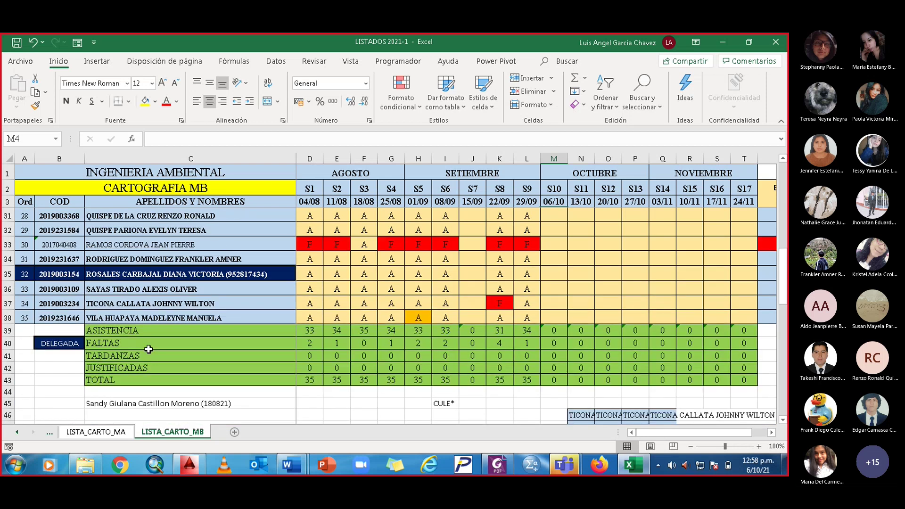
- Open the MB class roster Word document from the CLASES 2021 folder and check the enrolled students through the total at its end
{"action": "left_click", "coordinate": [86, 471]}
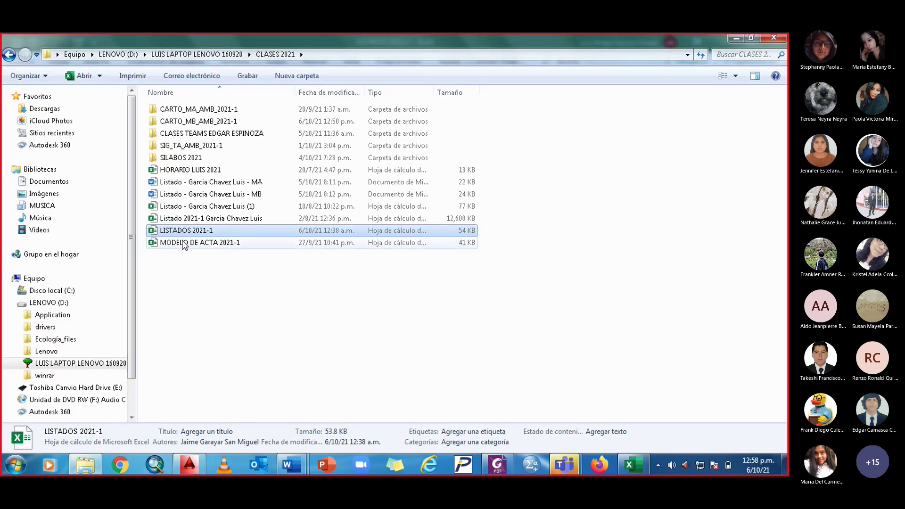
{"action": "double_click", "coordinate": [250, 194]}
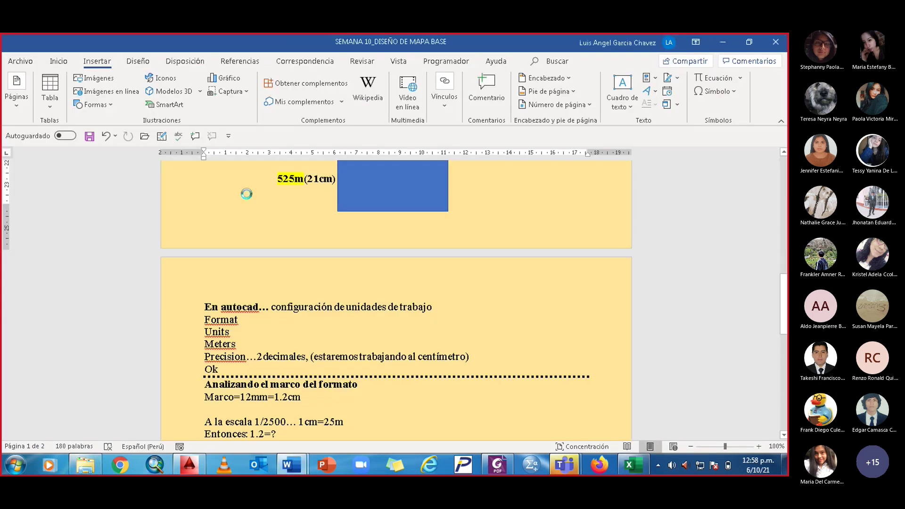
{"action": "scroll", "coordinate": [325, 290], "scroll_direction": "down", "scroll_amount": 5}
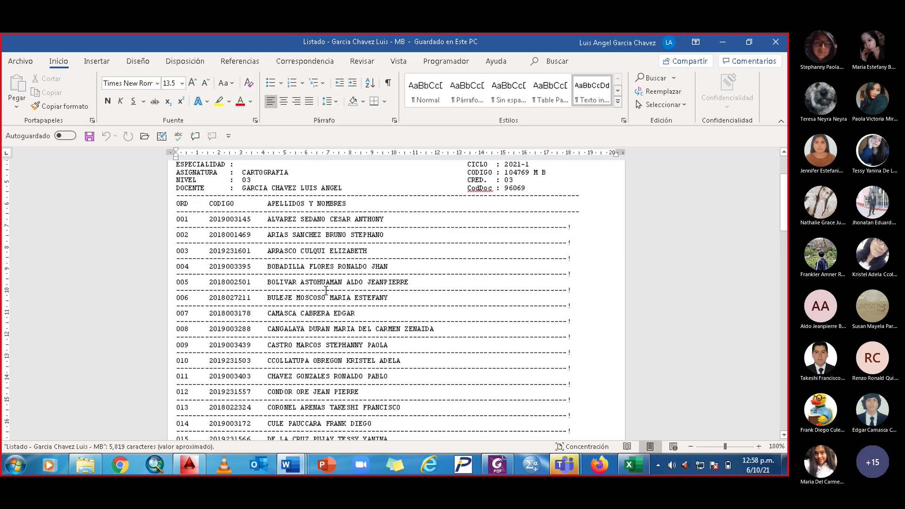
{"action": "scroll", "coordinate": [343, 298], "scroll_direction": "down", "scroll_amount": 15}
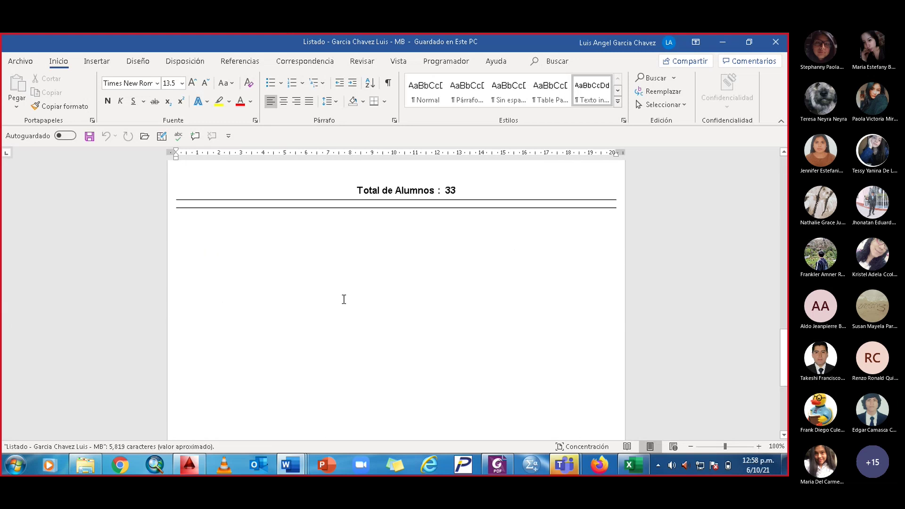
{"action": "scroll", "coordinate": [344, 299], "scroll_direction": "up", "scroll_amount": 2}
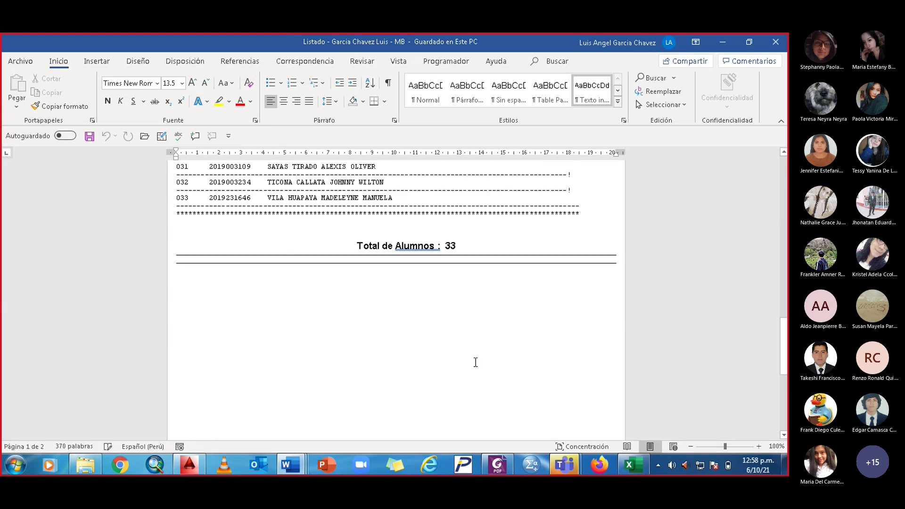
- Switch to the SEMANA10_CATO_MB_AMB_2019 meeting in Teams and mute the organizer's microphone
{"action": "mouse_move", "coordinate": [572, 465]}
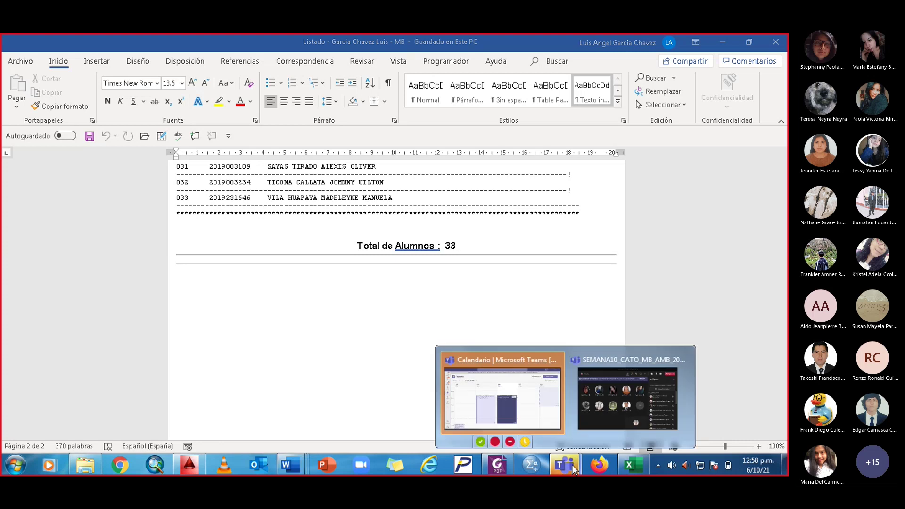
{"action": "left_click", "coordinate": [620, 415]}
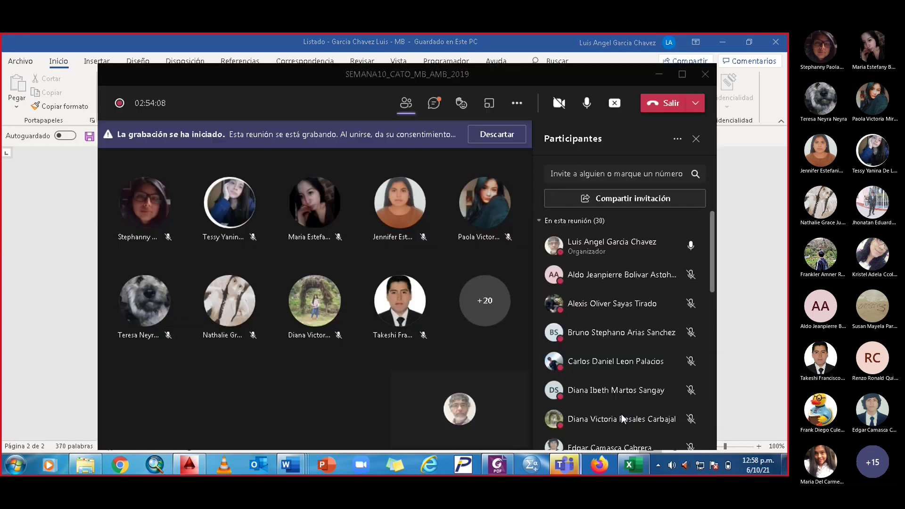
{"action": "left_click", "coordinate": [587, 106]}
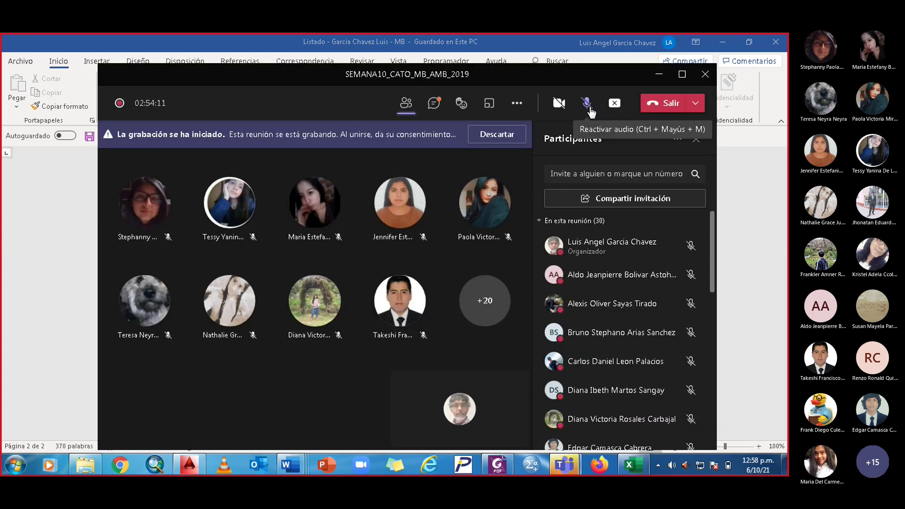